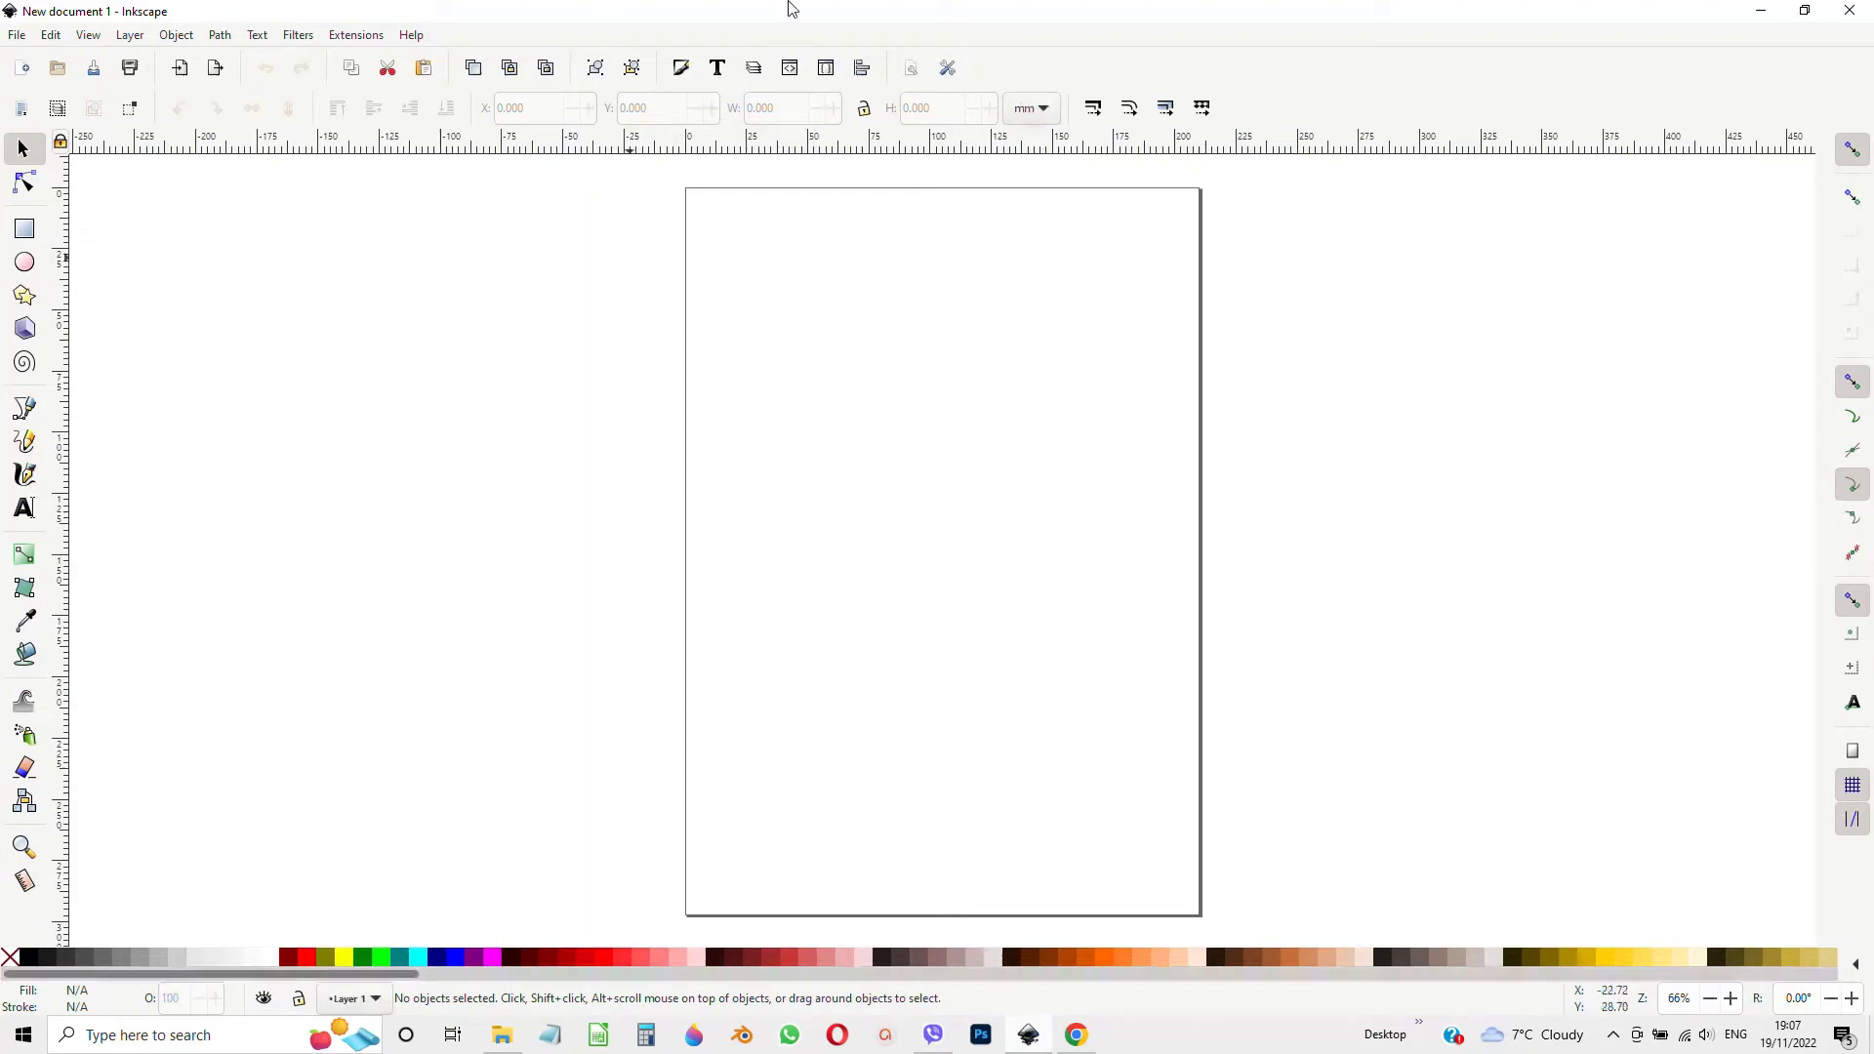
# Turn off Show page border in Document Properties so the canvas is borderless.
pyautogui.click(912, 70)
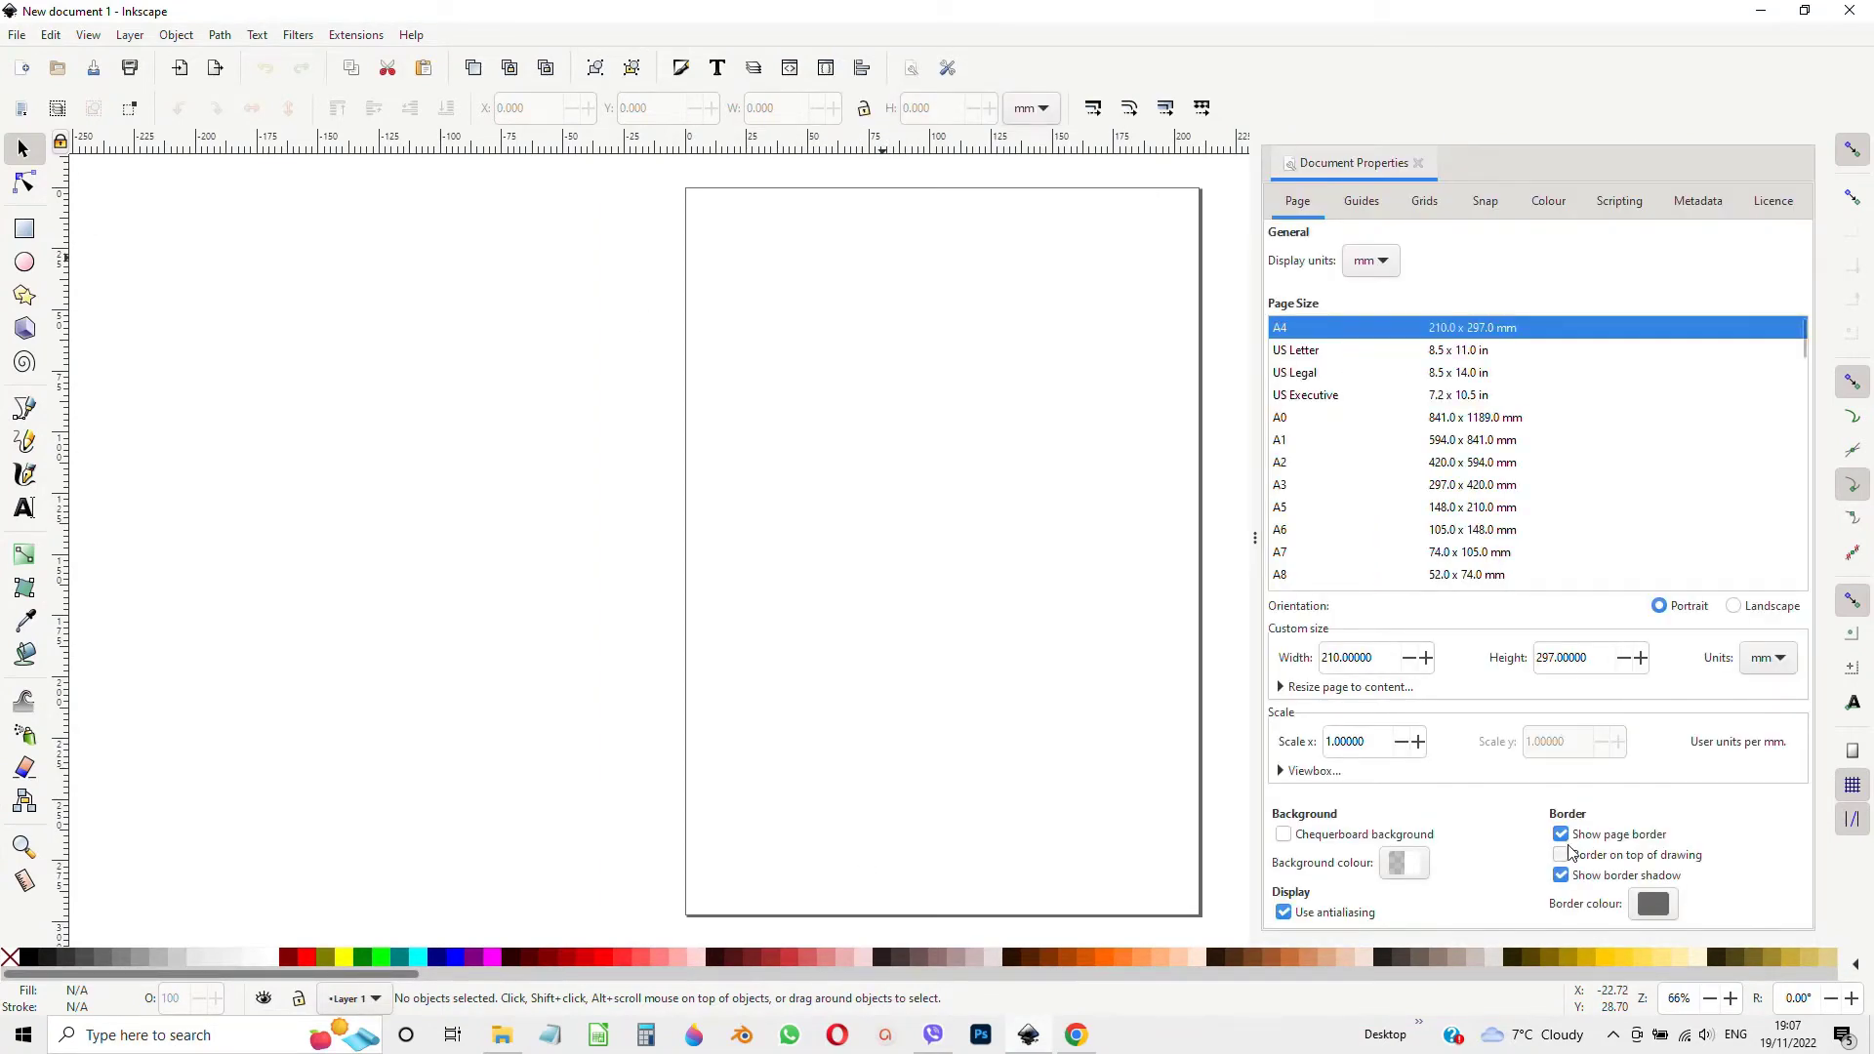
pyautogui.click(1561, 835)
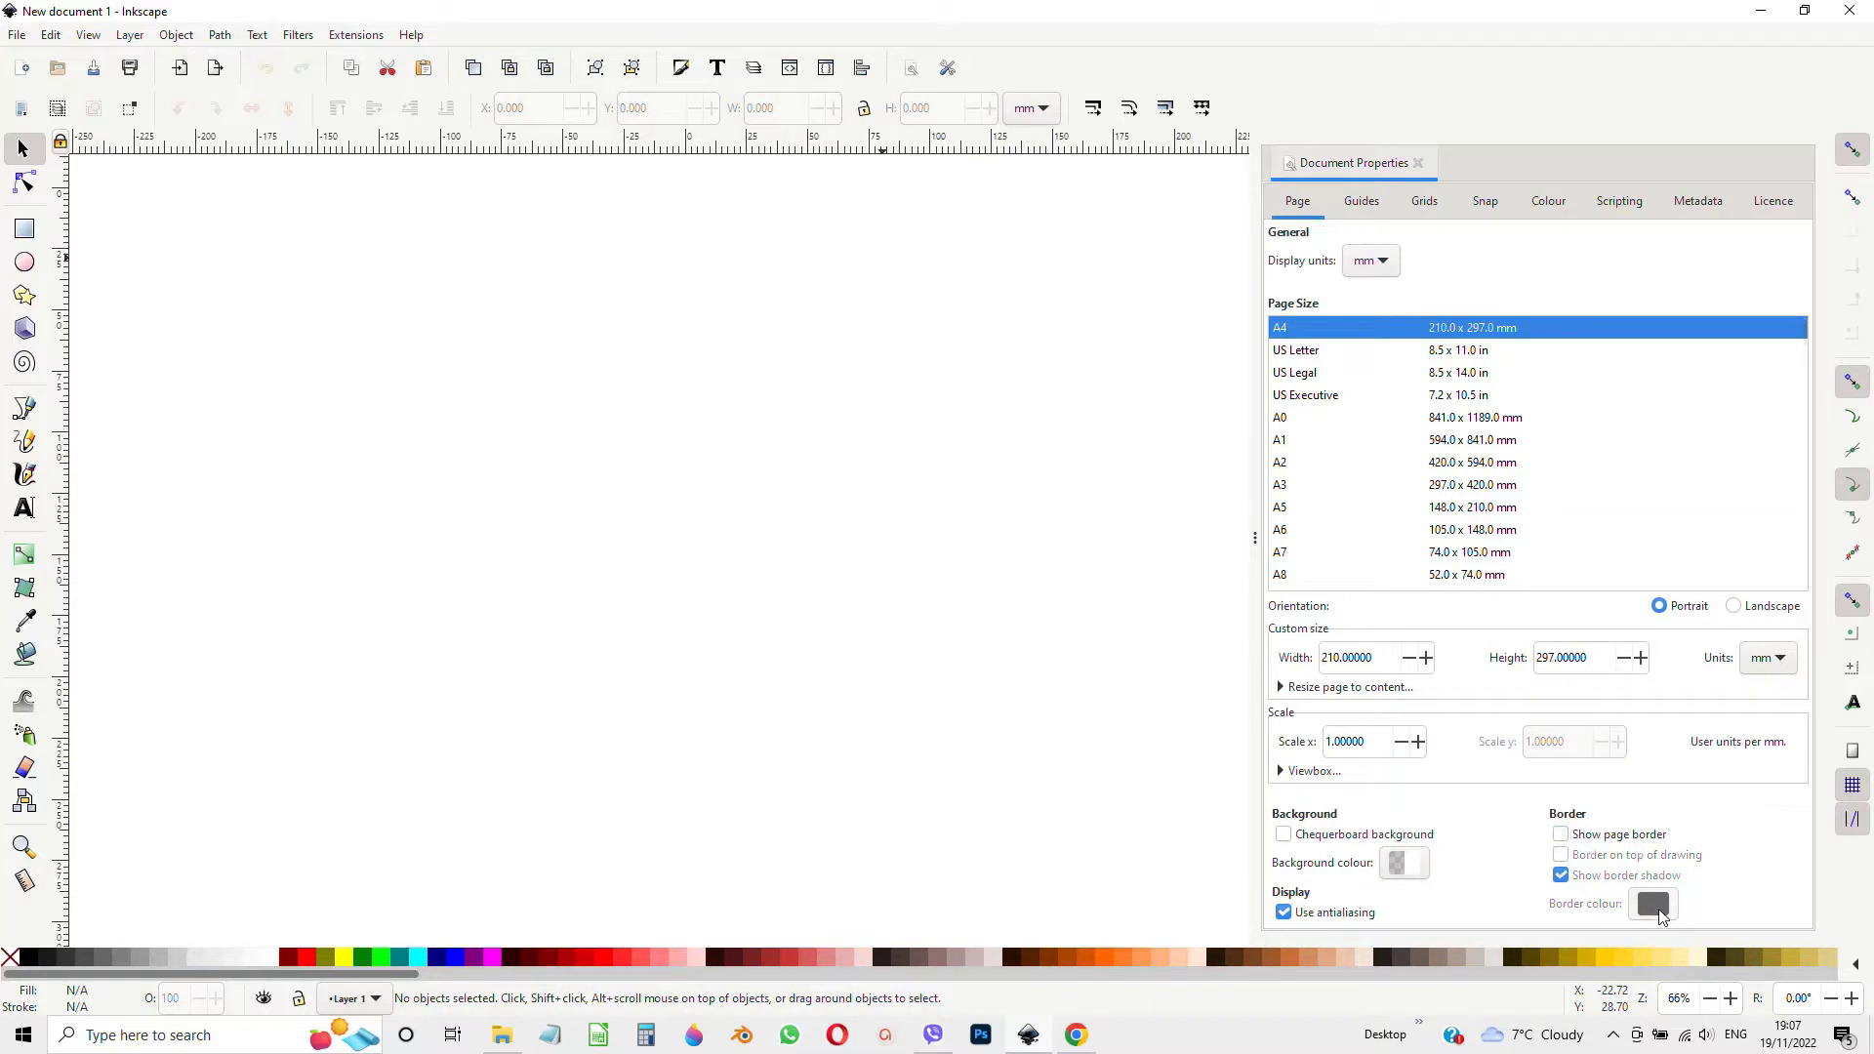
pyautogui.click(1419, 163)
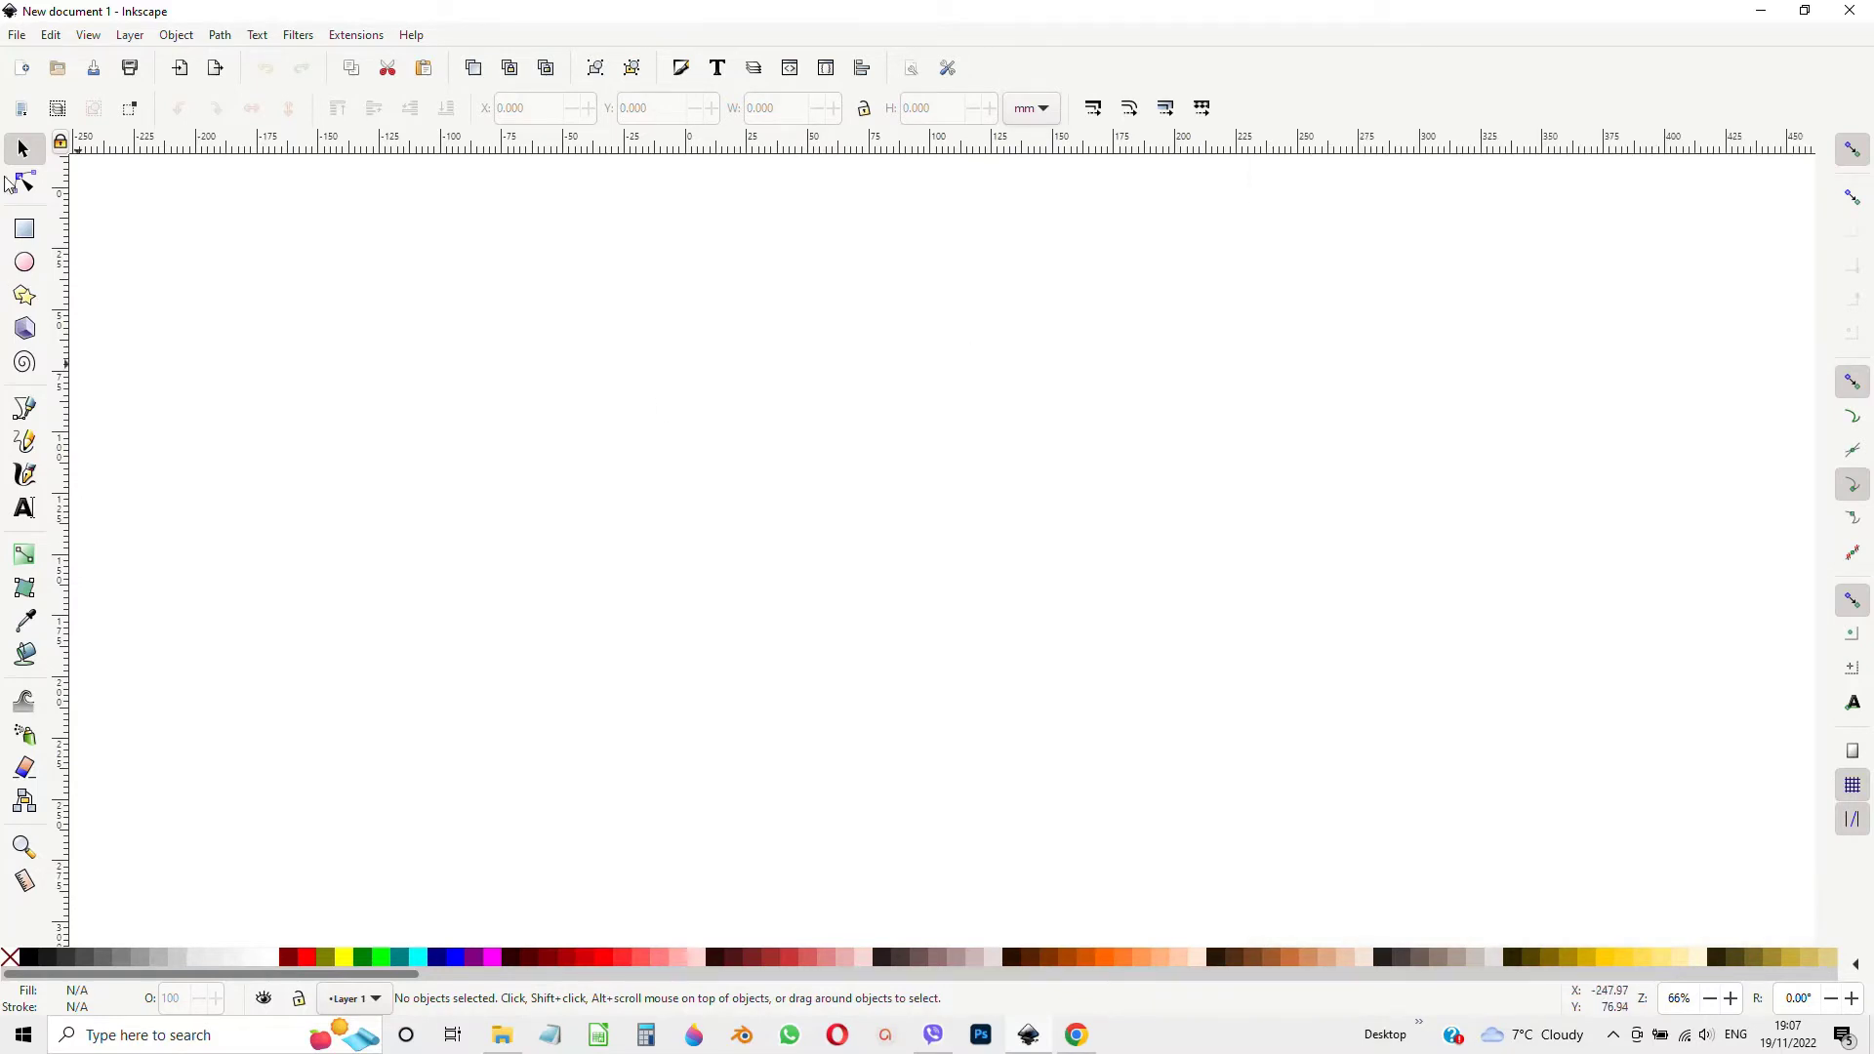
# Draw a perfect circle near the page centre with no fill and a black stroke.
pyautogui.click(24, 265)
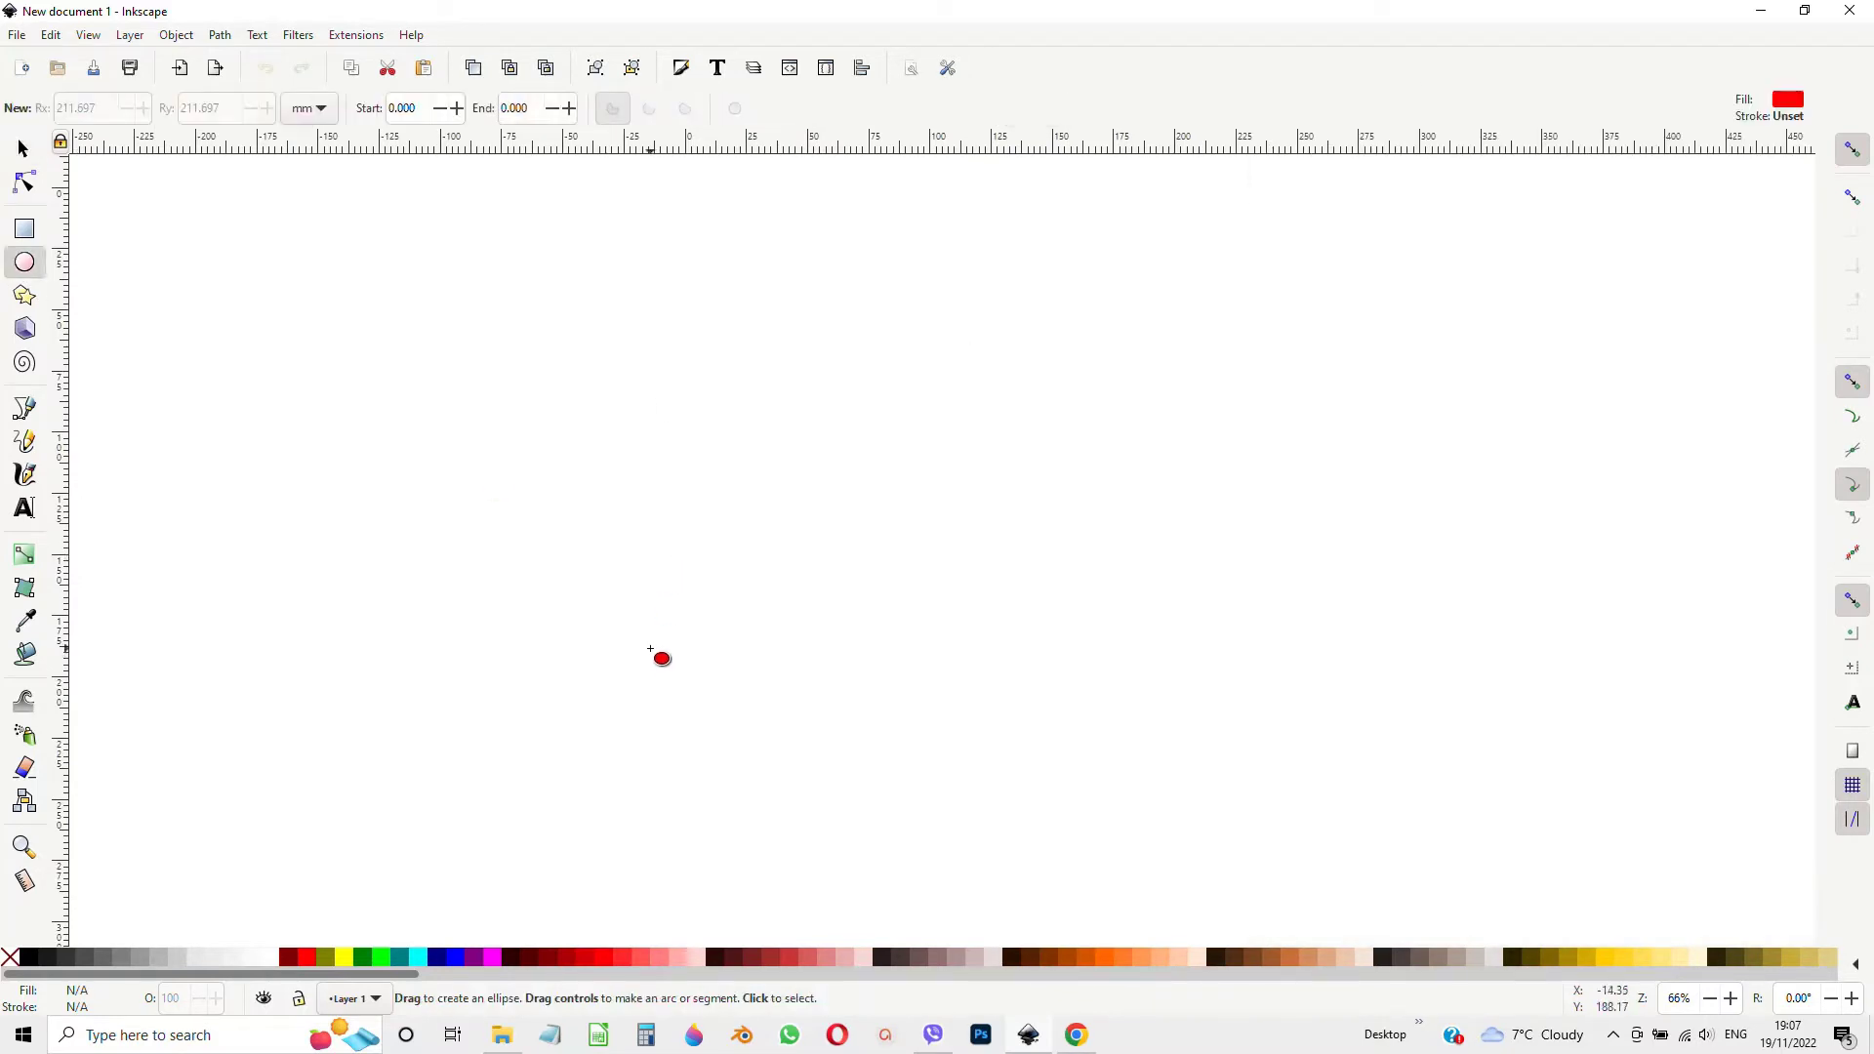
pyautogui.moveTo(600, 439); pyautogui.dragTo(892, 736)
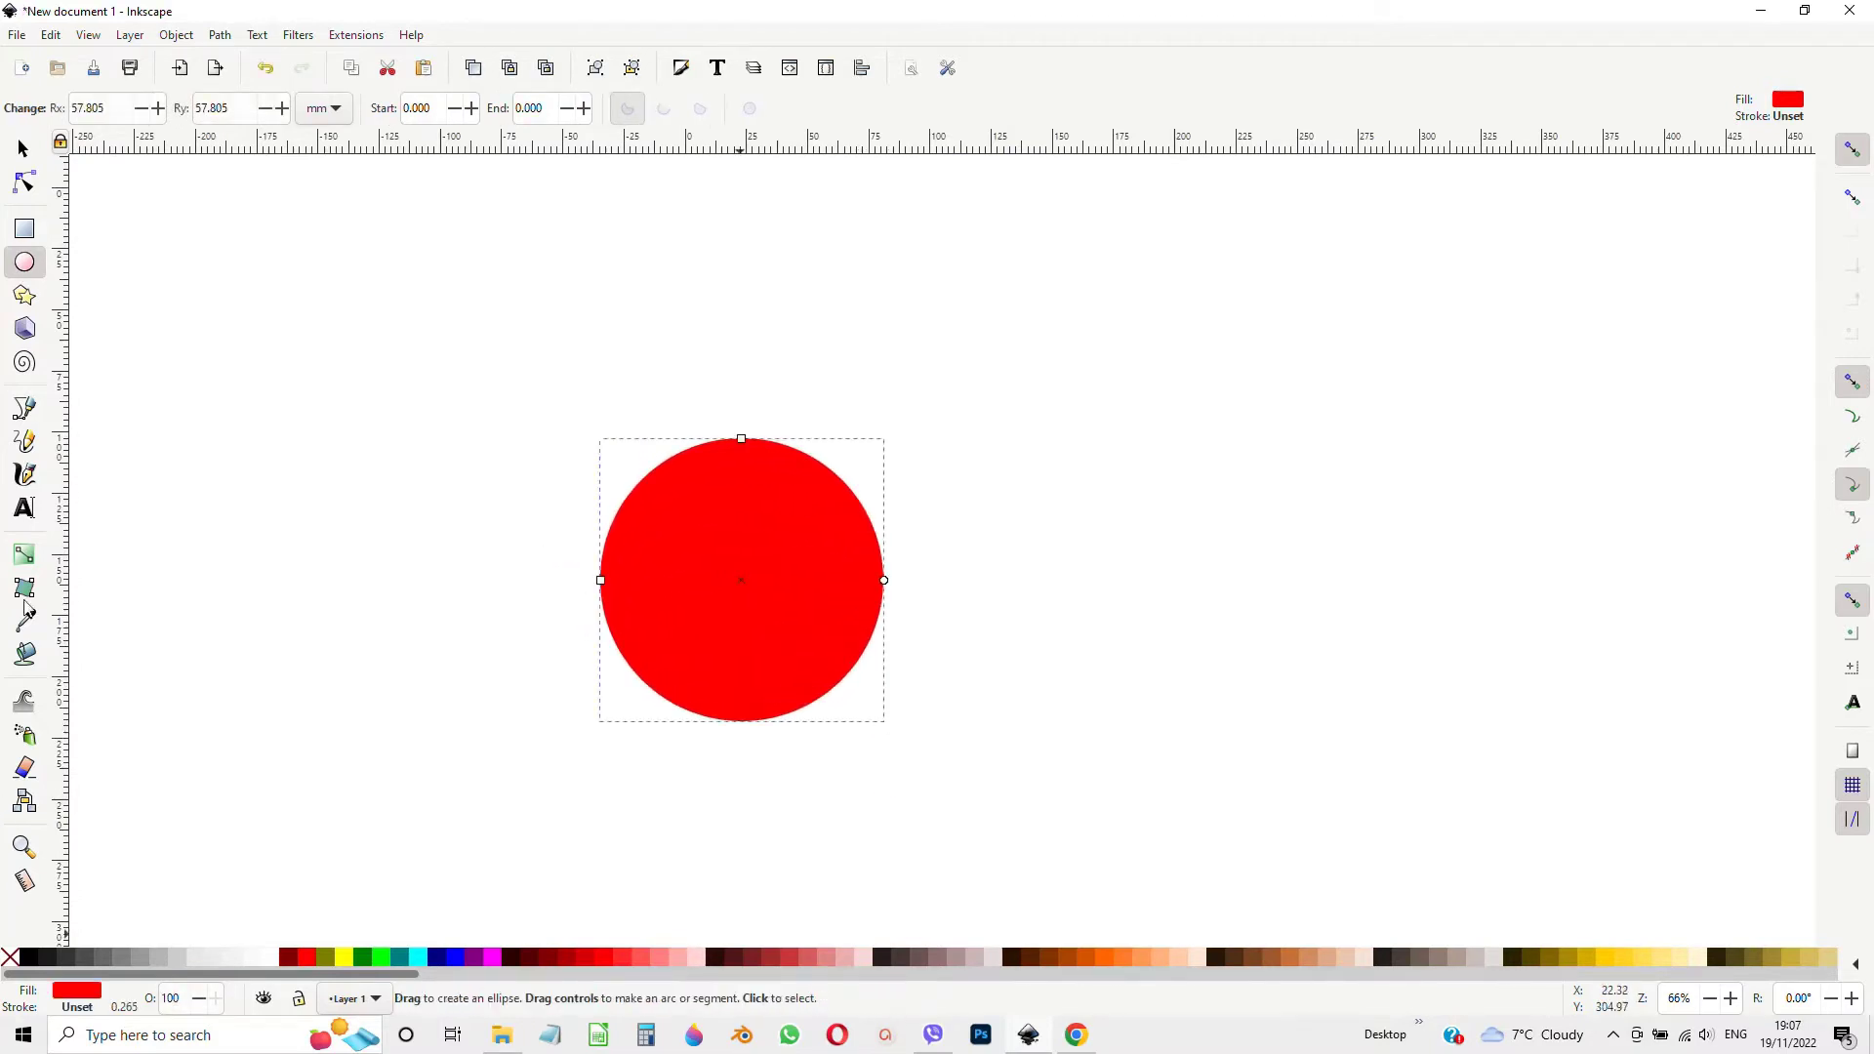
pyautogui.click(22, 148)
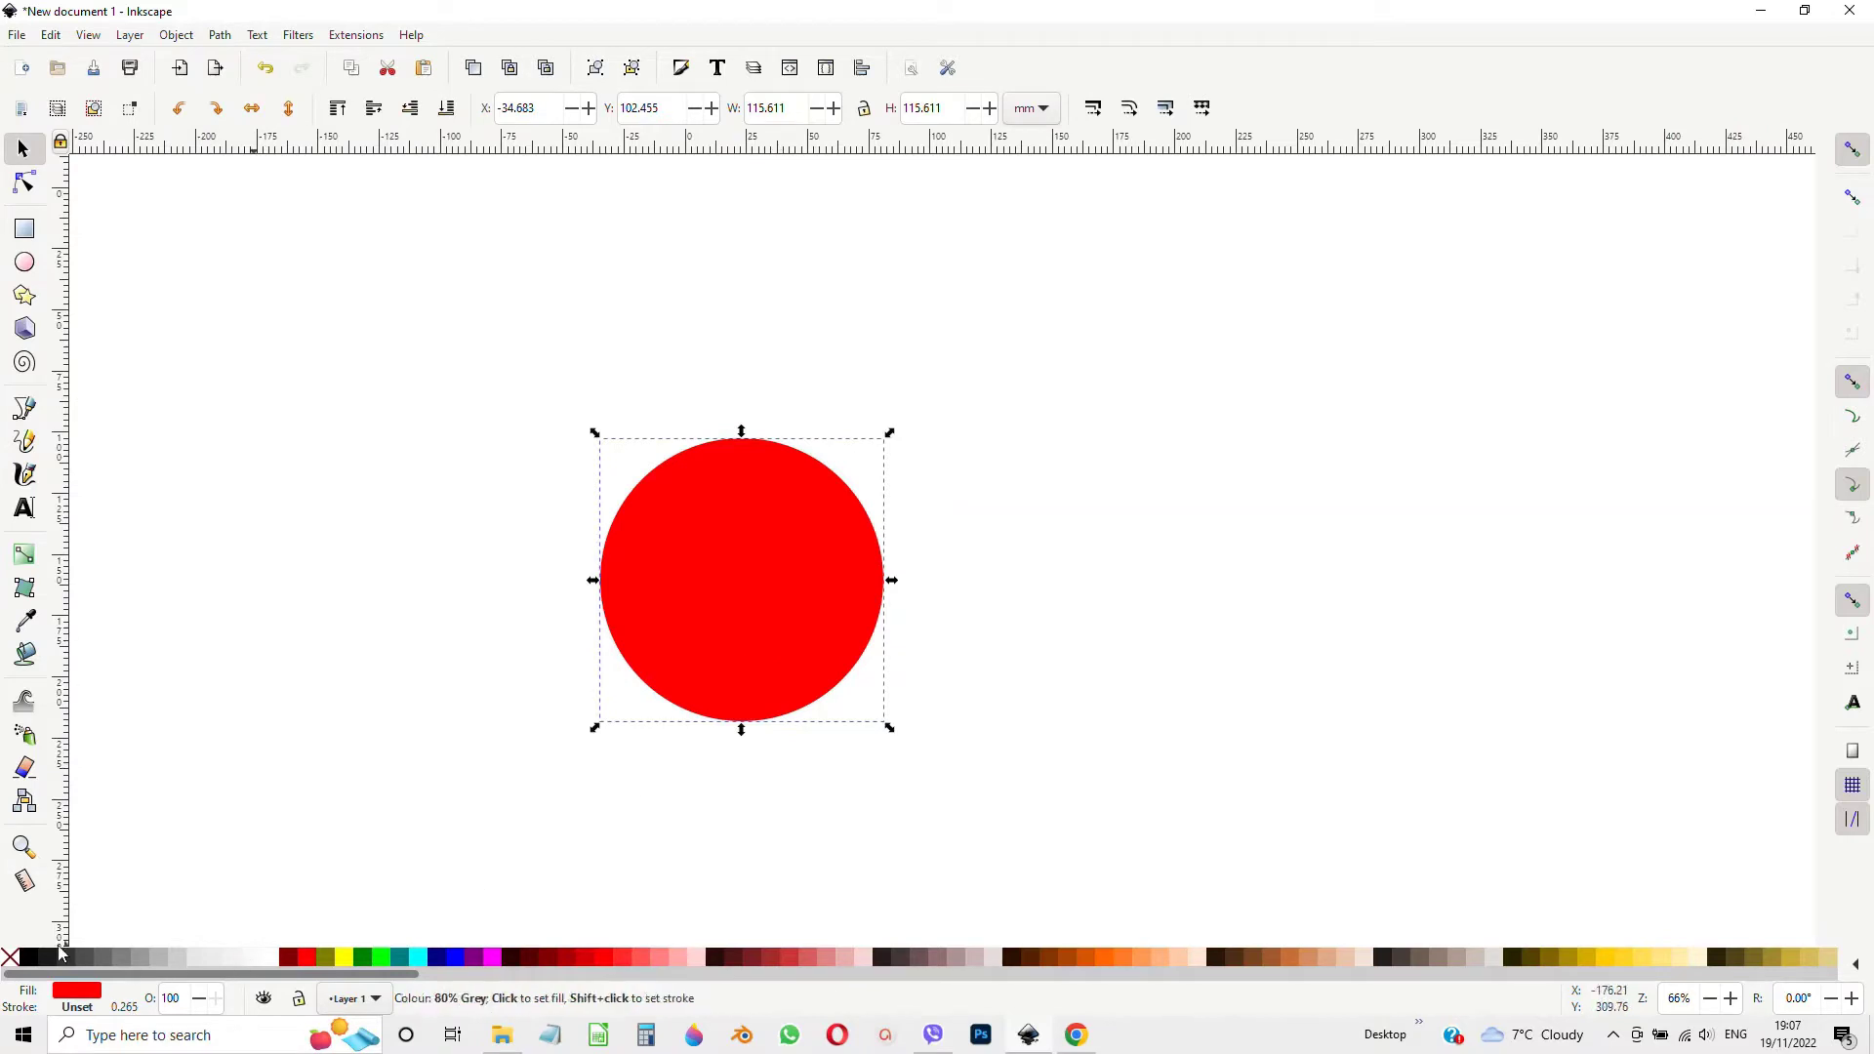
pyautogui.click(10, 959)
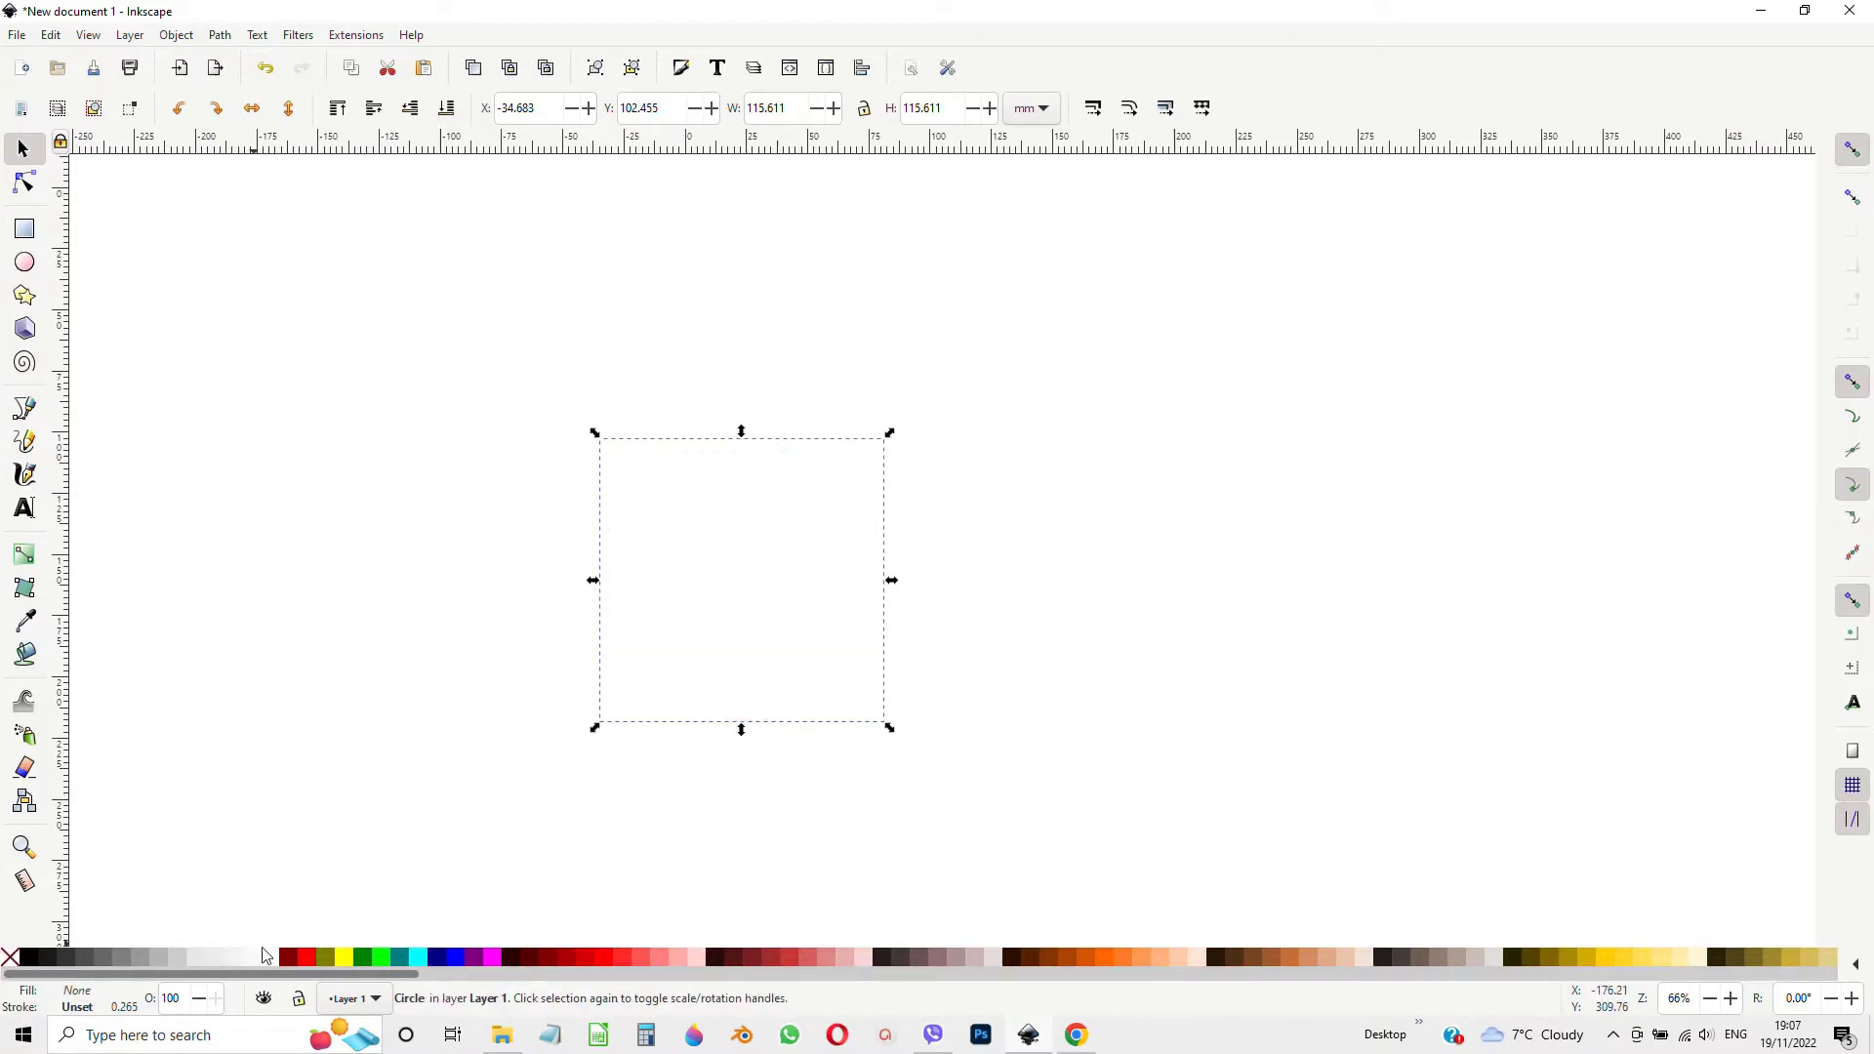
pyautogui.press('shift')
pyautogui.keyDown('shift'); pyautogui.click(33, 959); pyautogui.keyUp('shift')
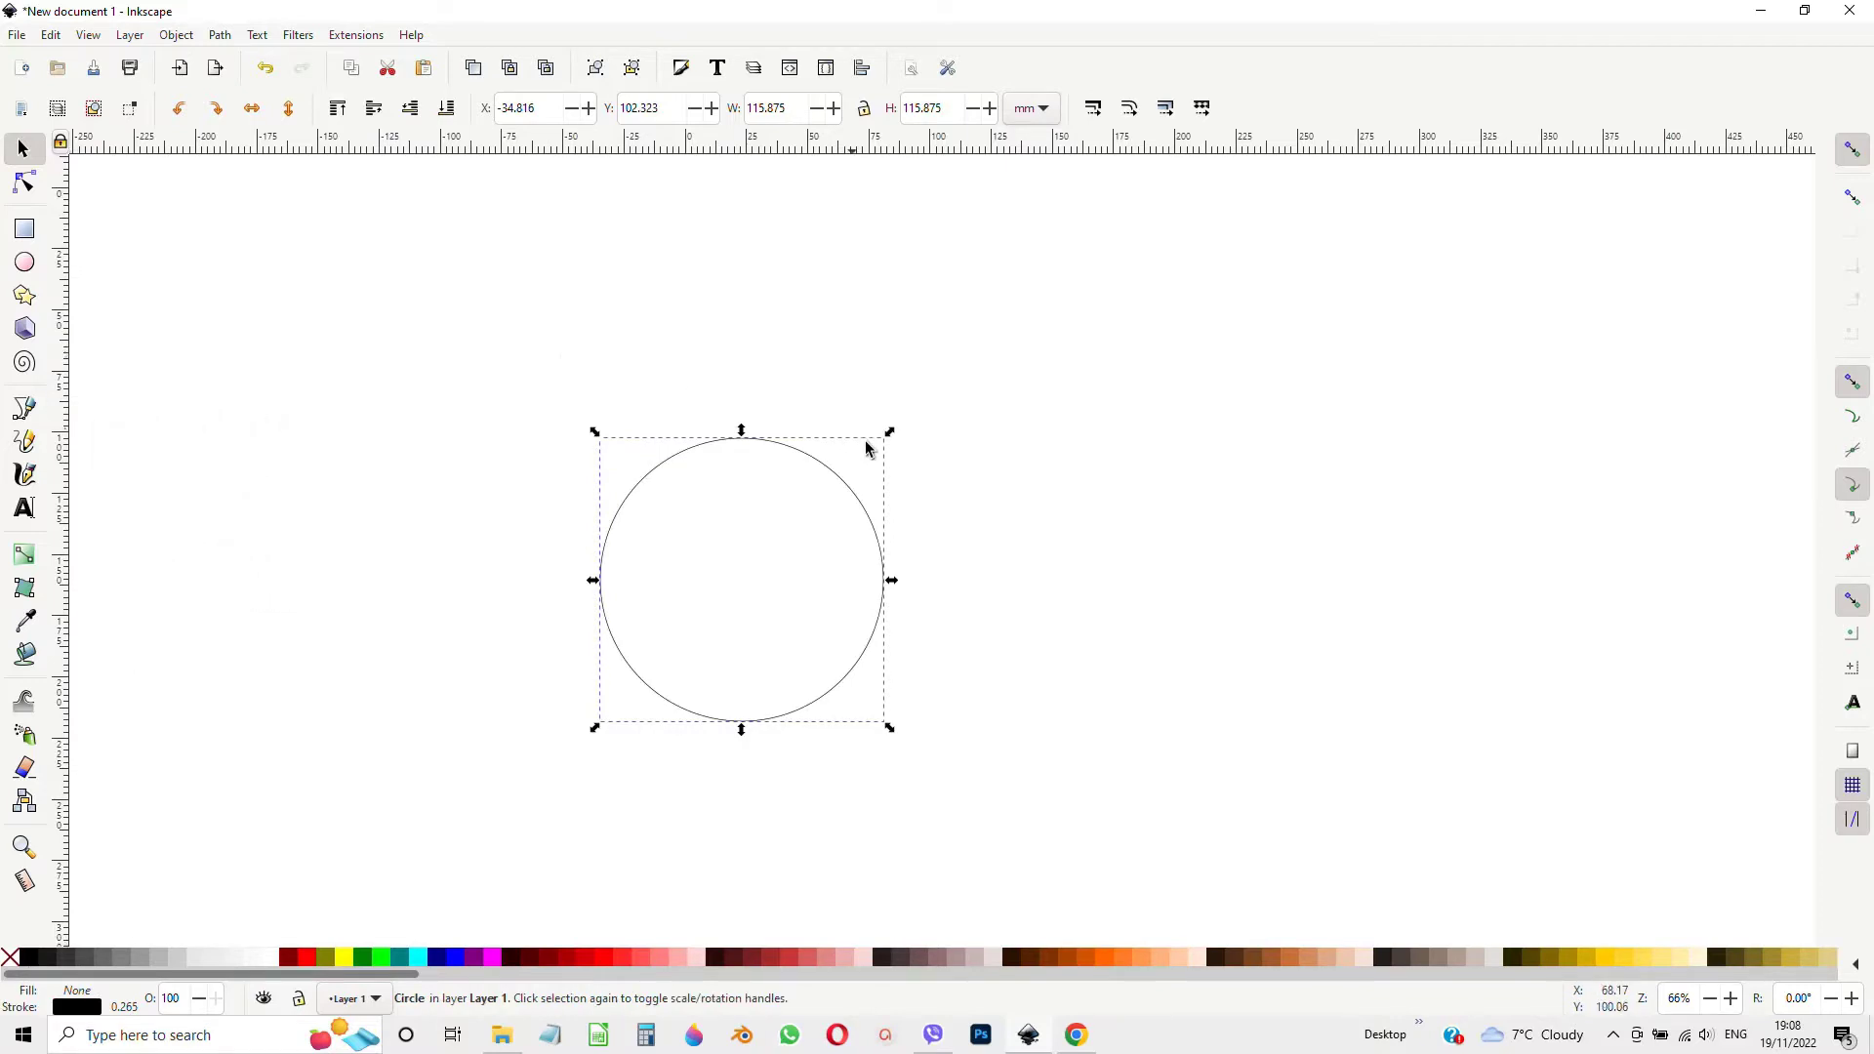
# Apply a Rotate copies path effect to the circle with 10 copies.
pyautogui.click(220, 35)
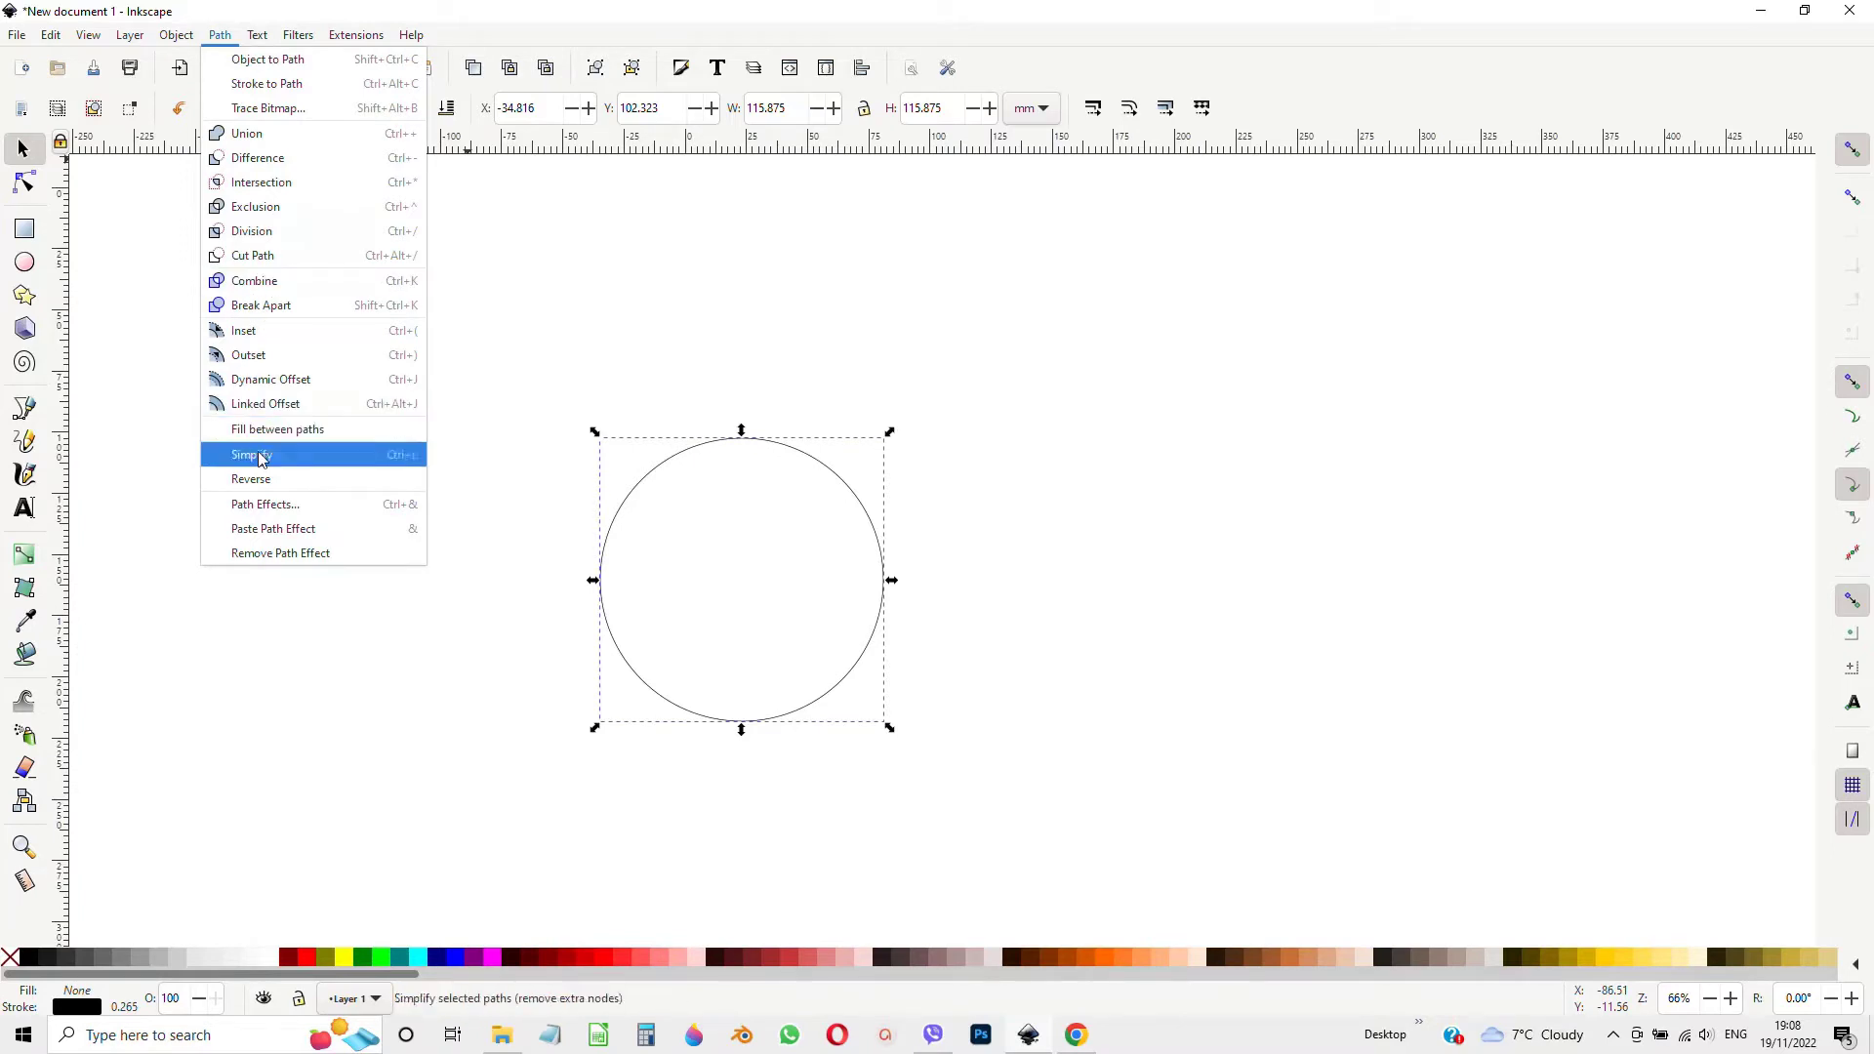
pyautogui.click(265, 505)
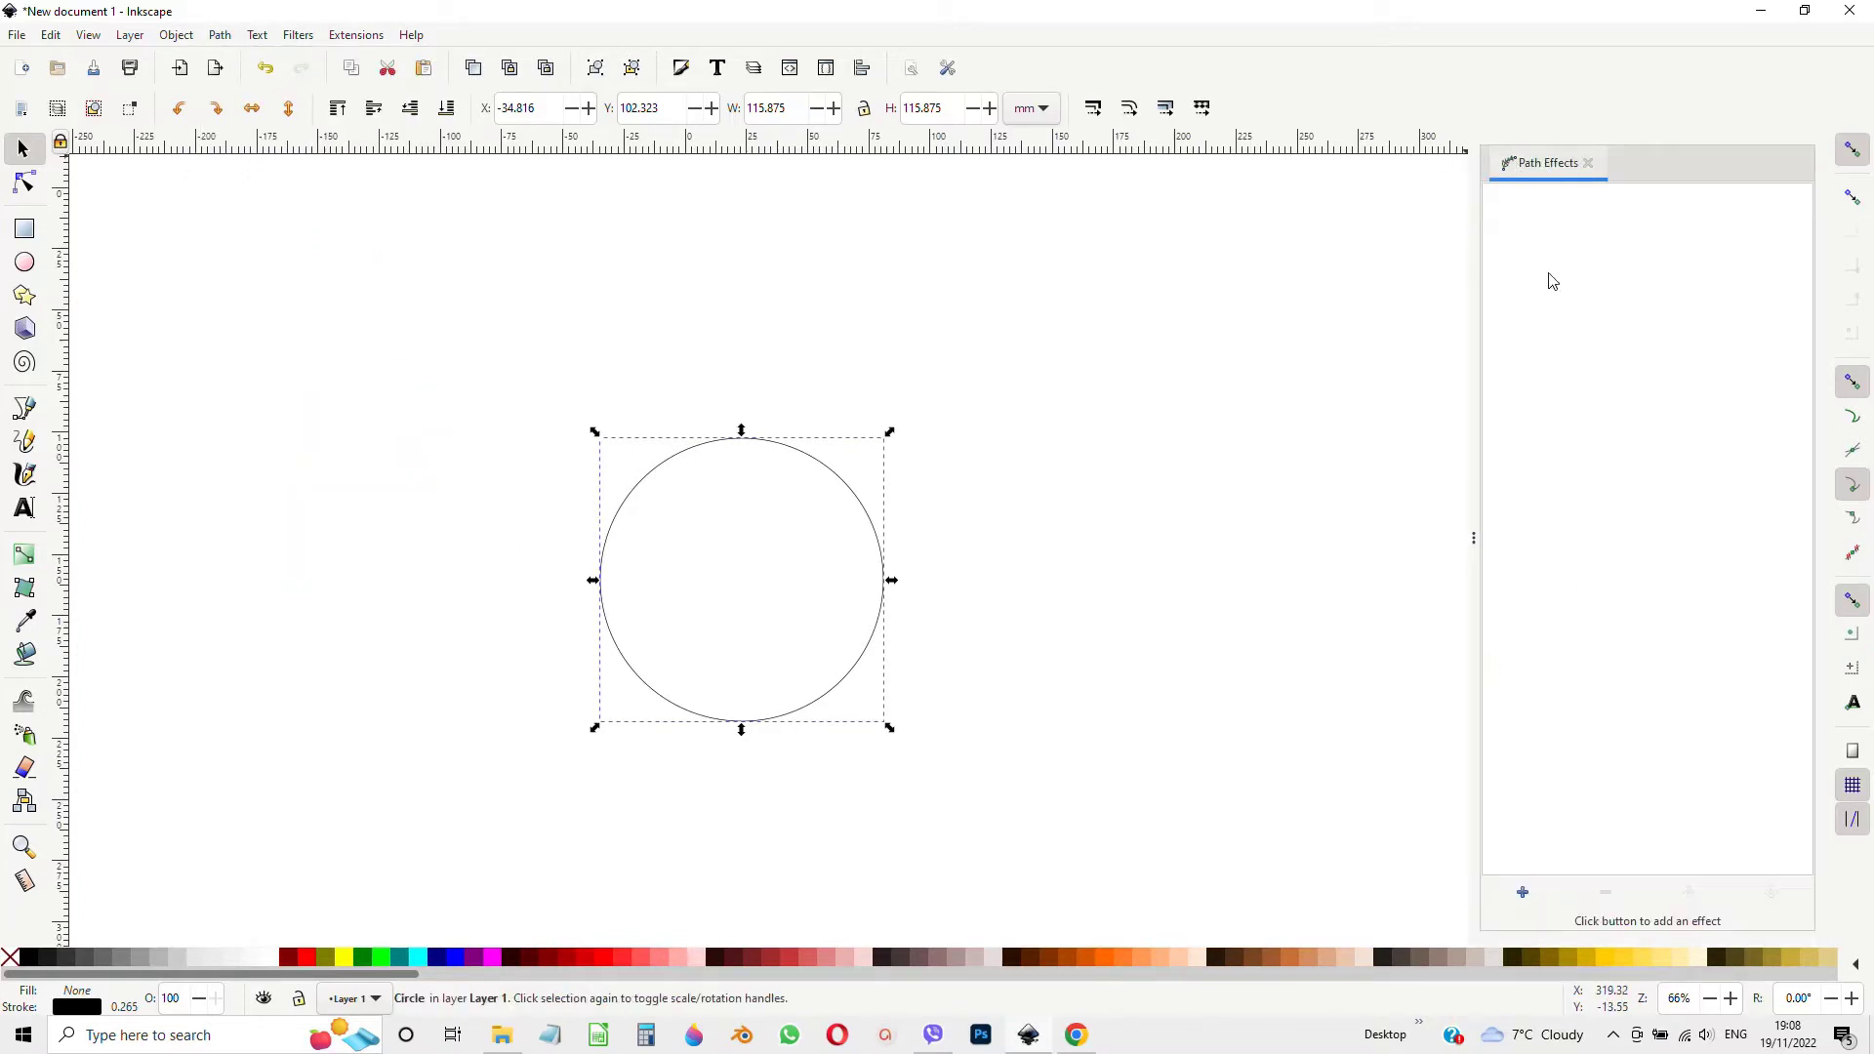
pyautogui.click(1523, 892)
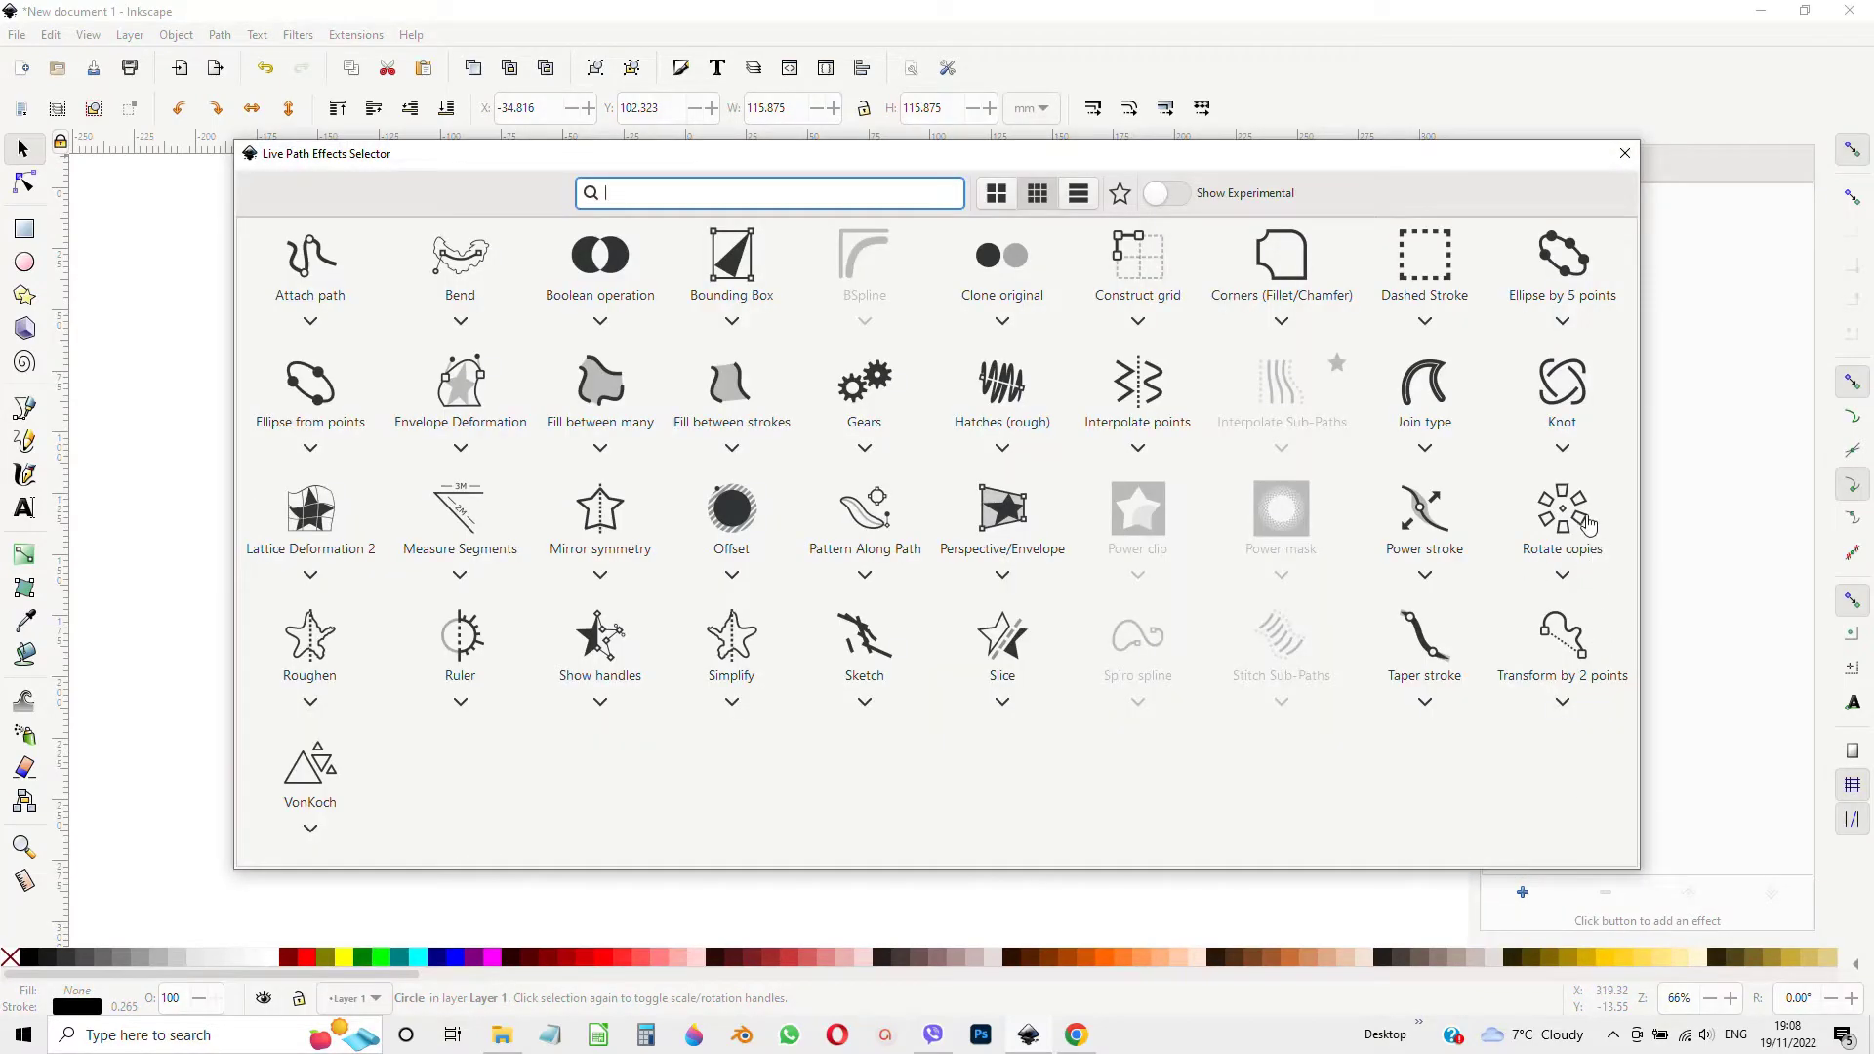
pyautogui.press('Escape')
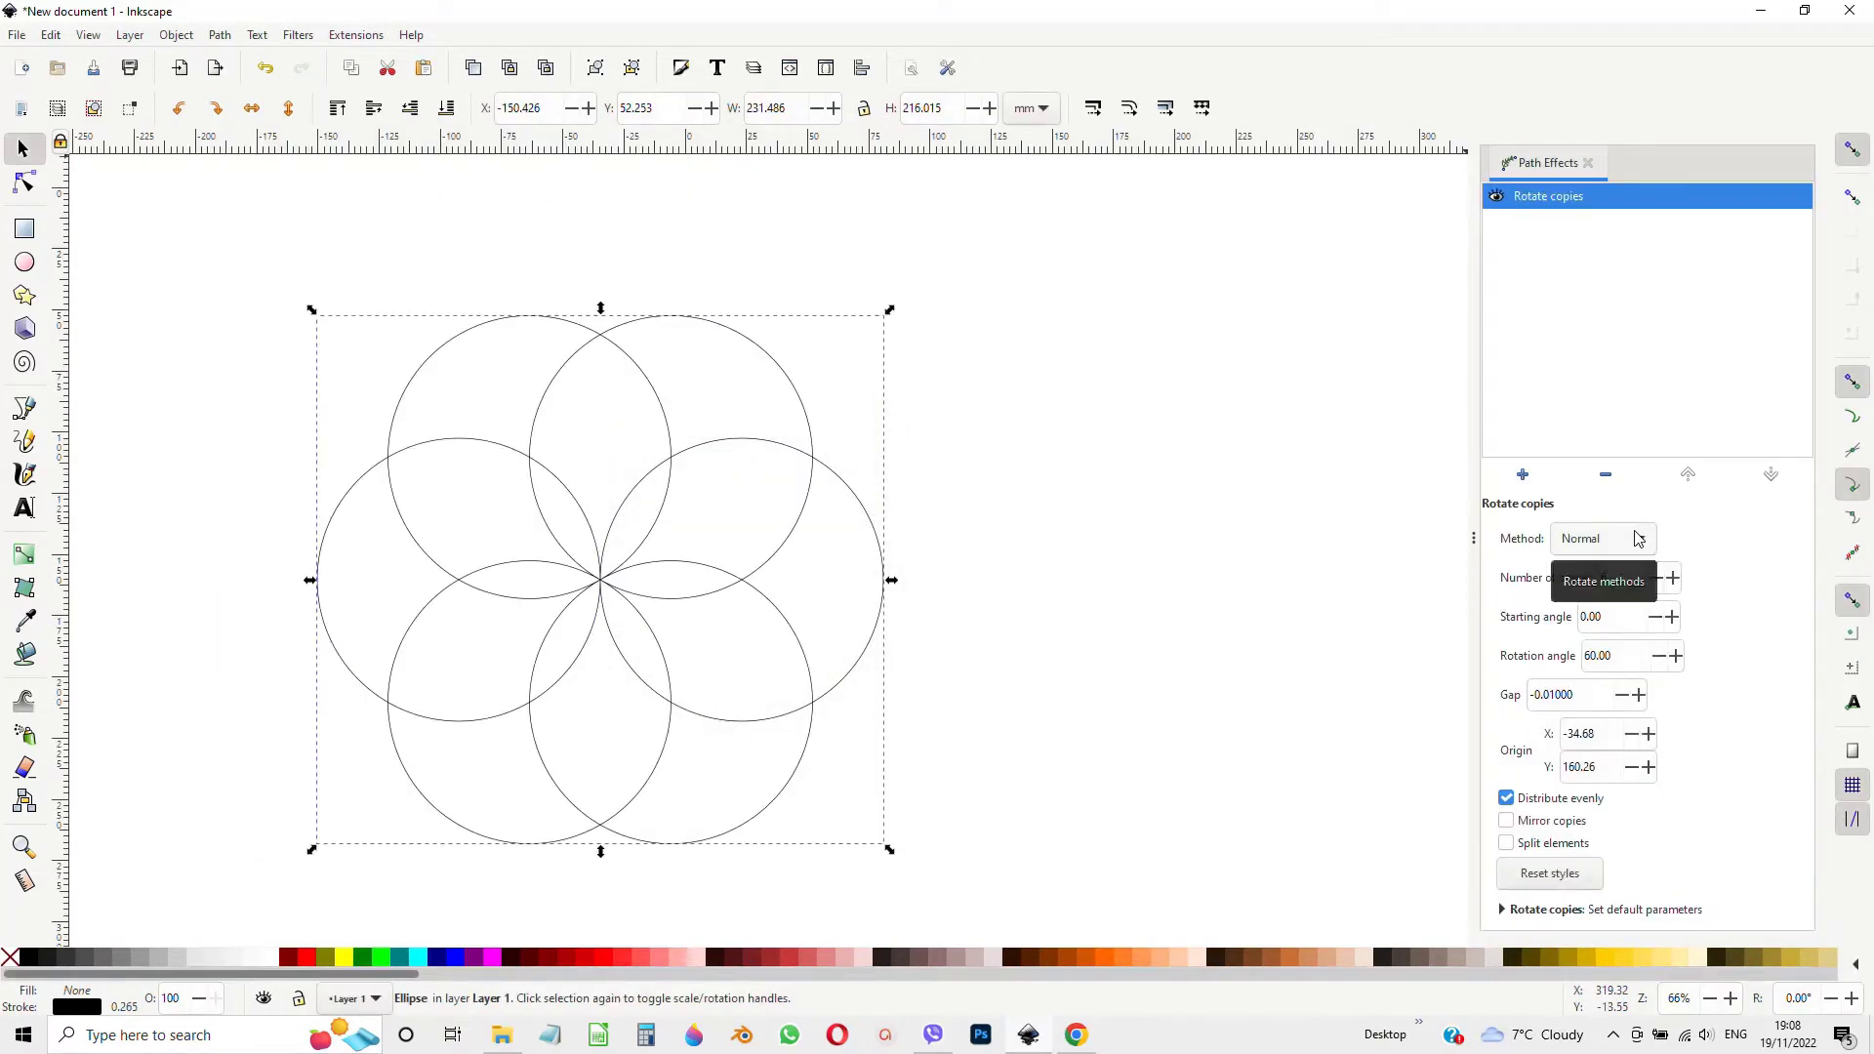
pyautogui.click(1673, 578)
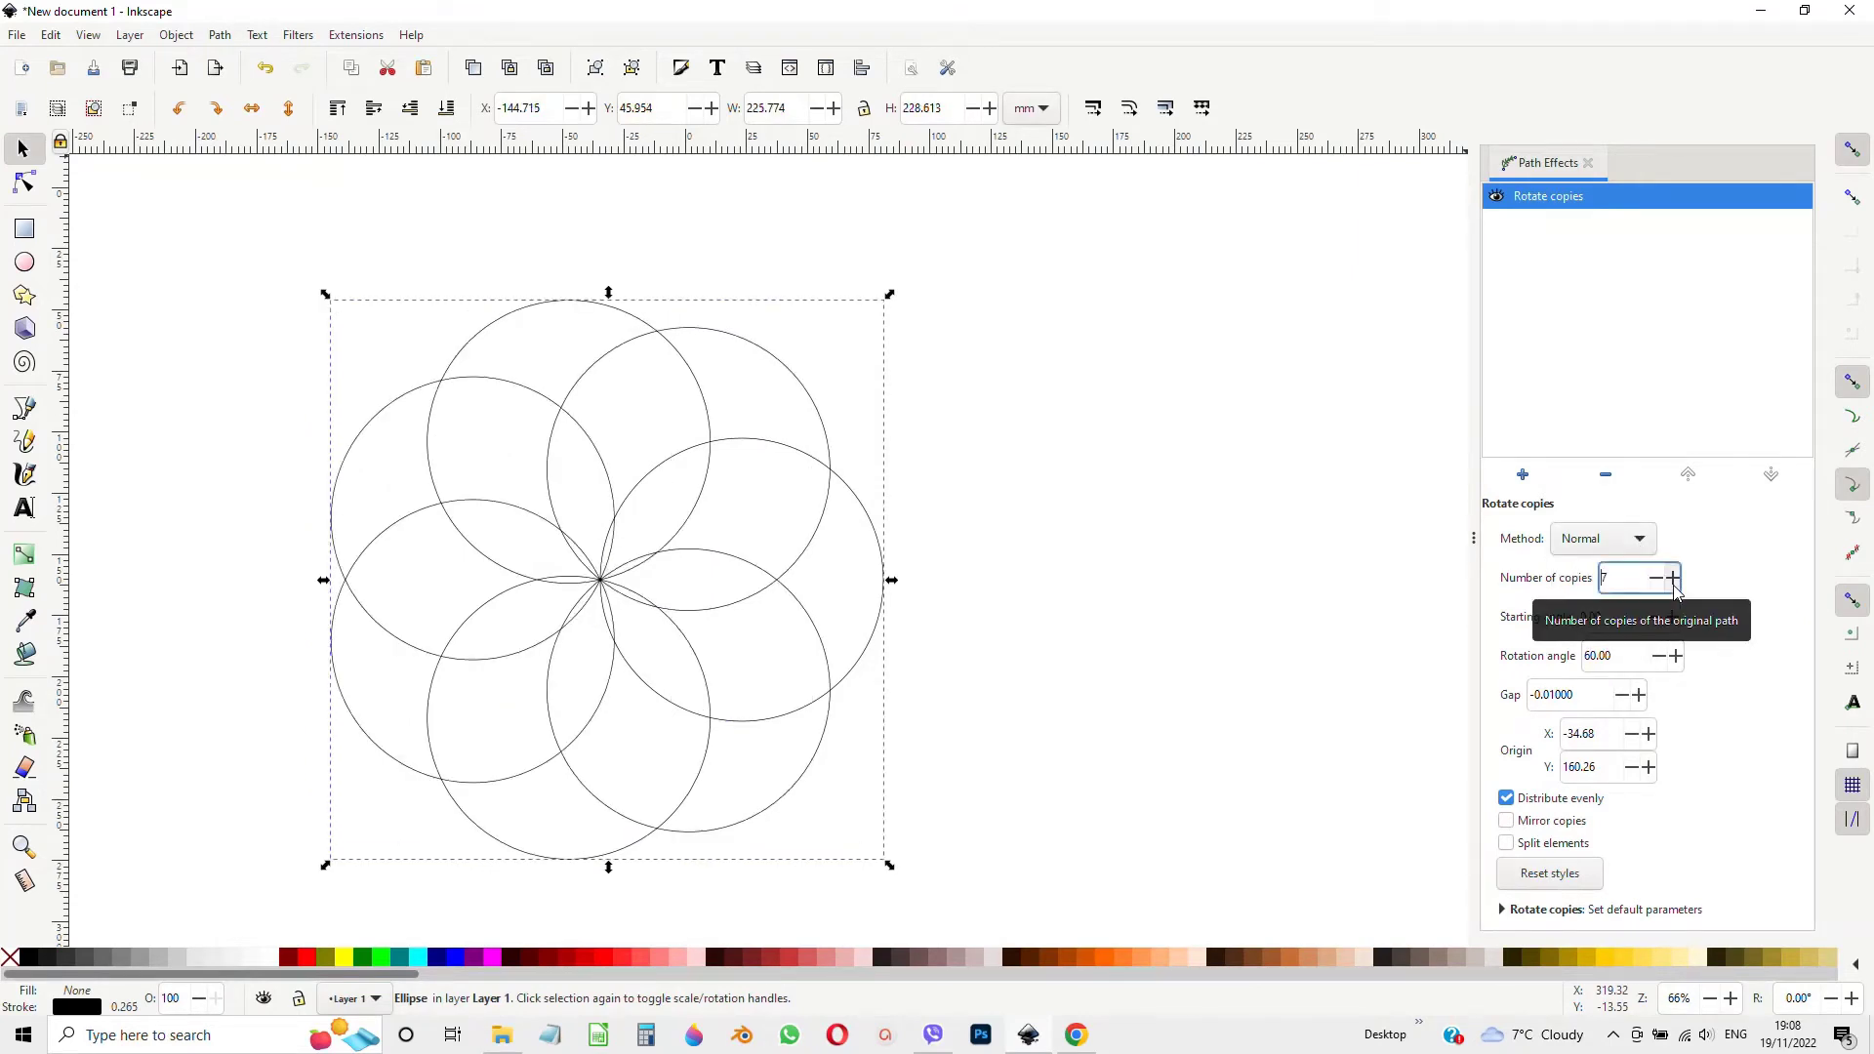
pyautogui.click(1674, 578)
pyautogui.click(1673, 578)
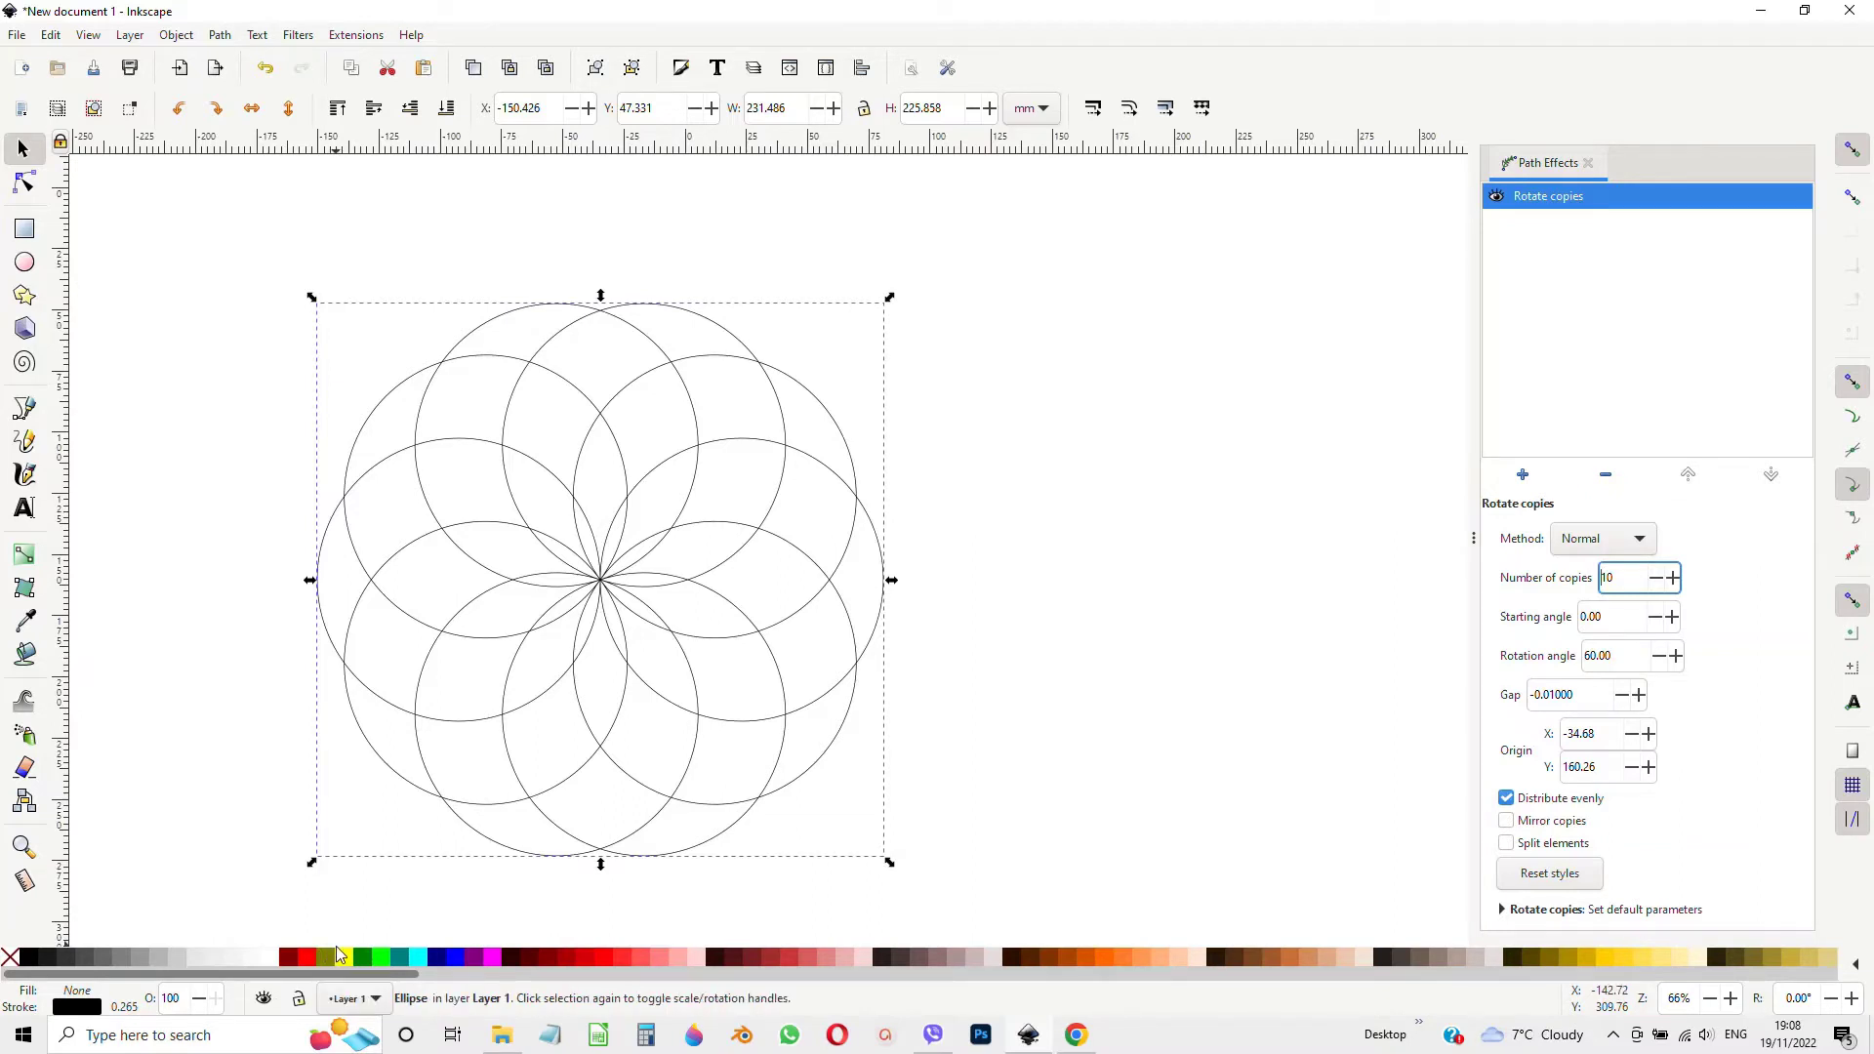
# Fill the rosette orange (#FF6600) and move it left and up on the canvas.
pyautogui.click(610, 960)
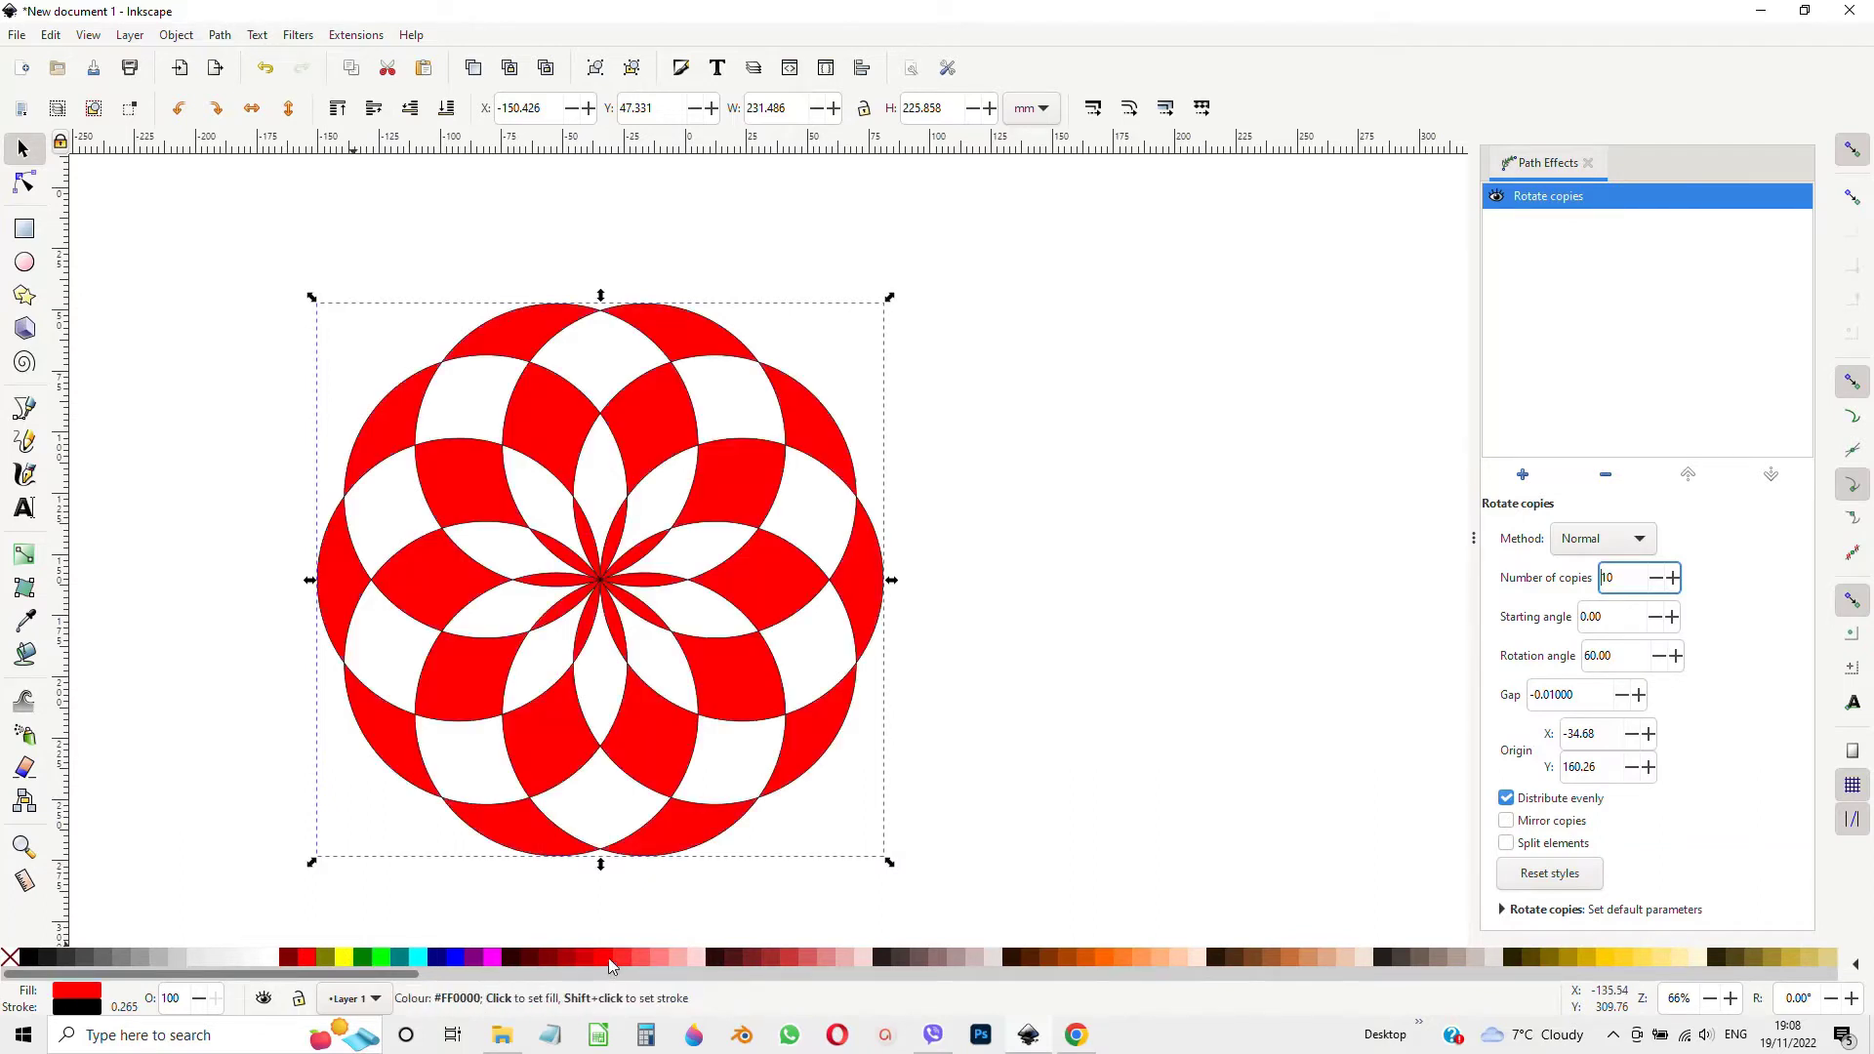
pyautogui.click(1099, 957)
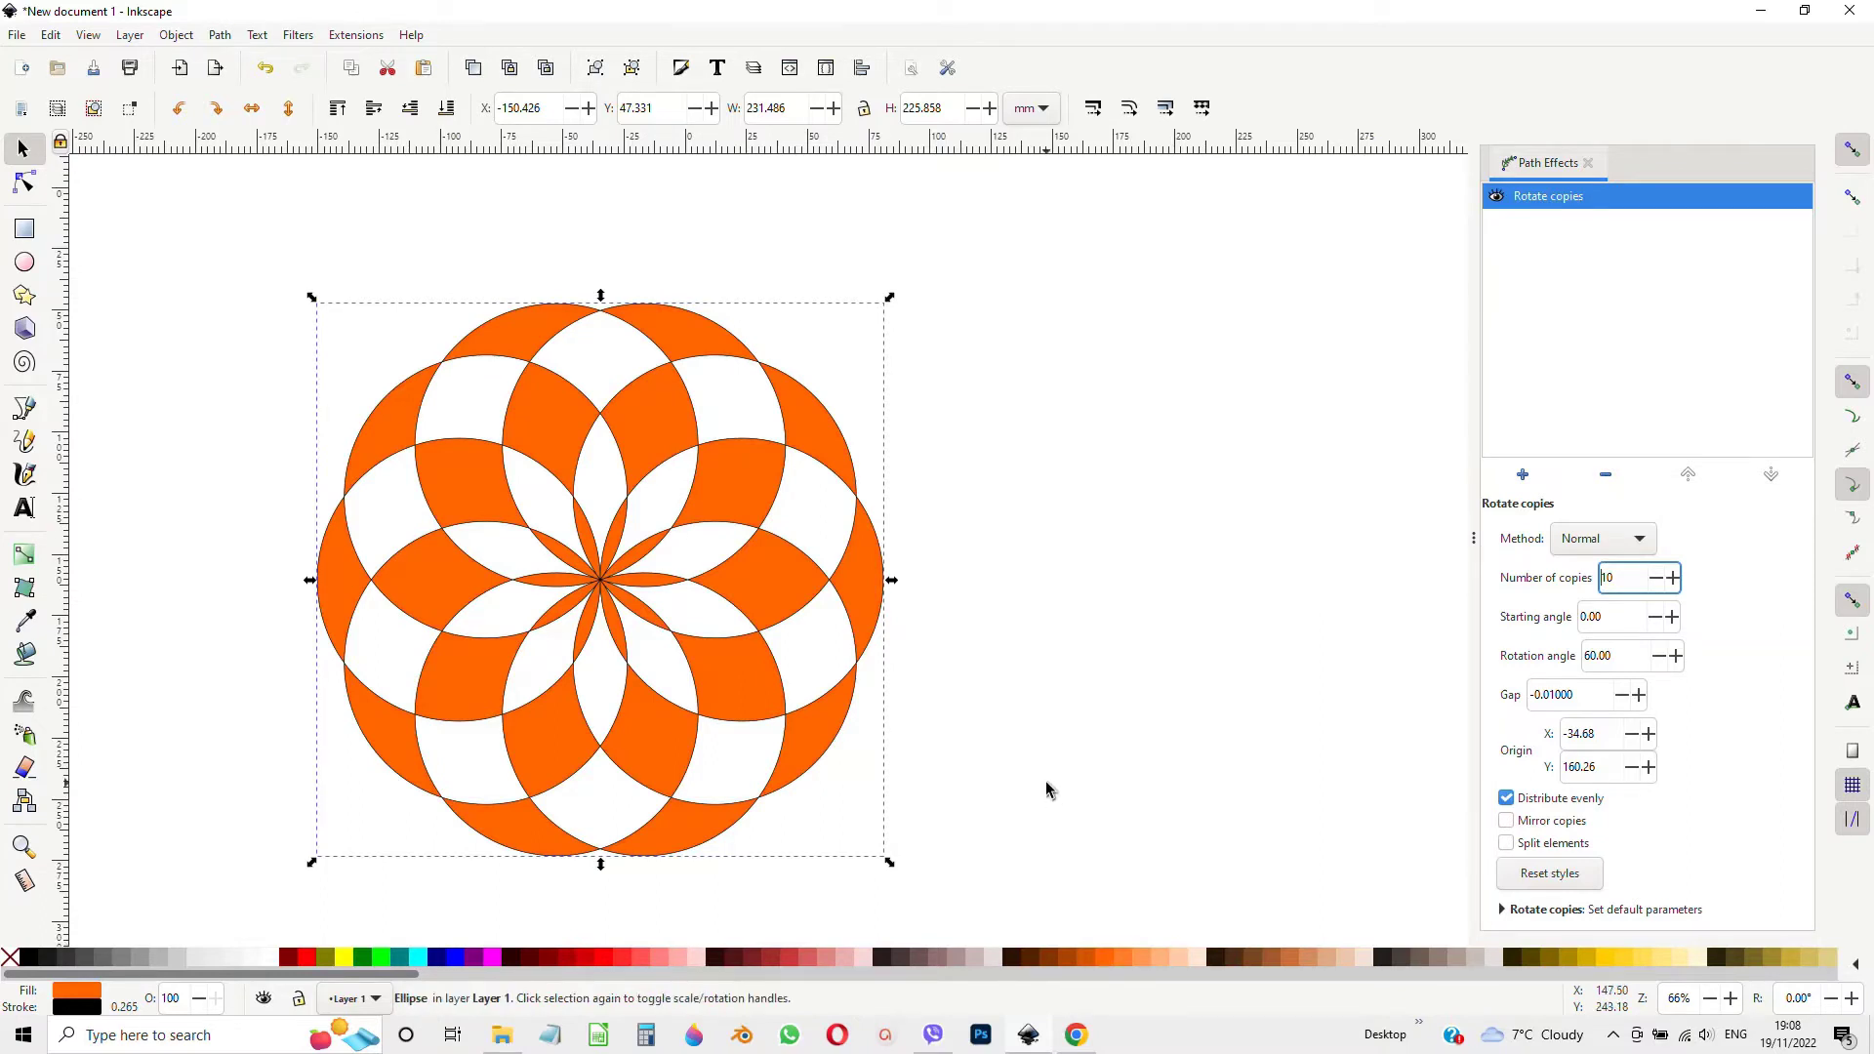
pyautogui.moveTo(744, 702); pyautogui.dragTo(580, 662)
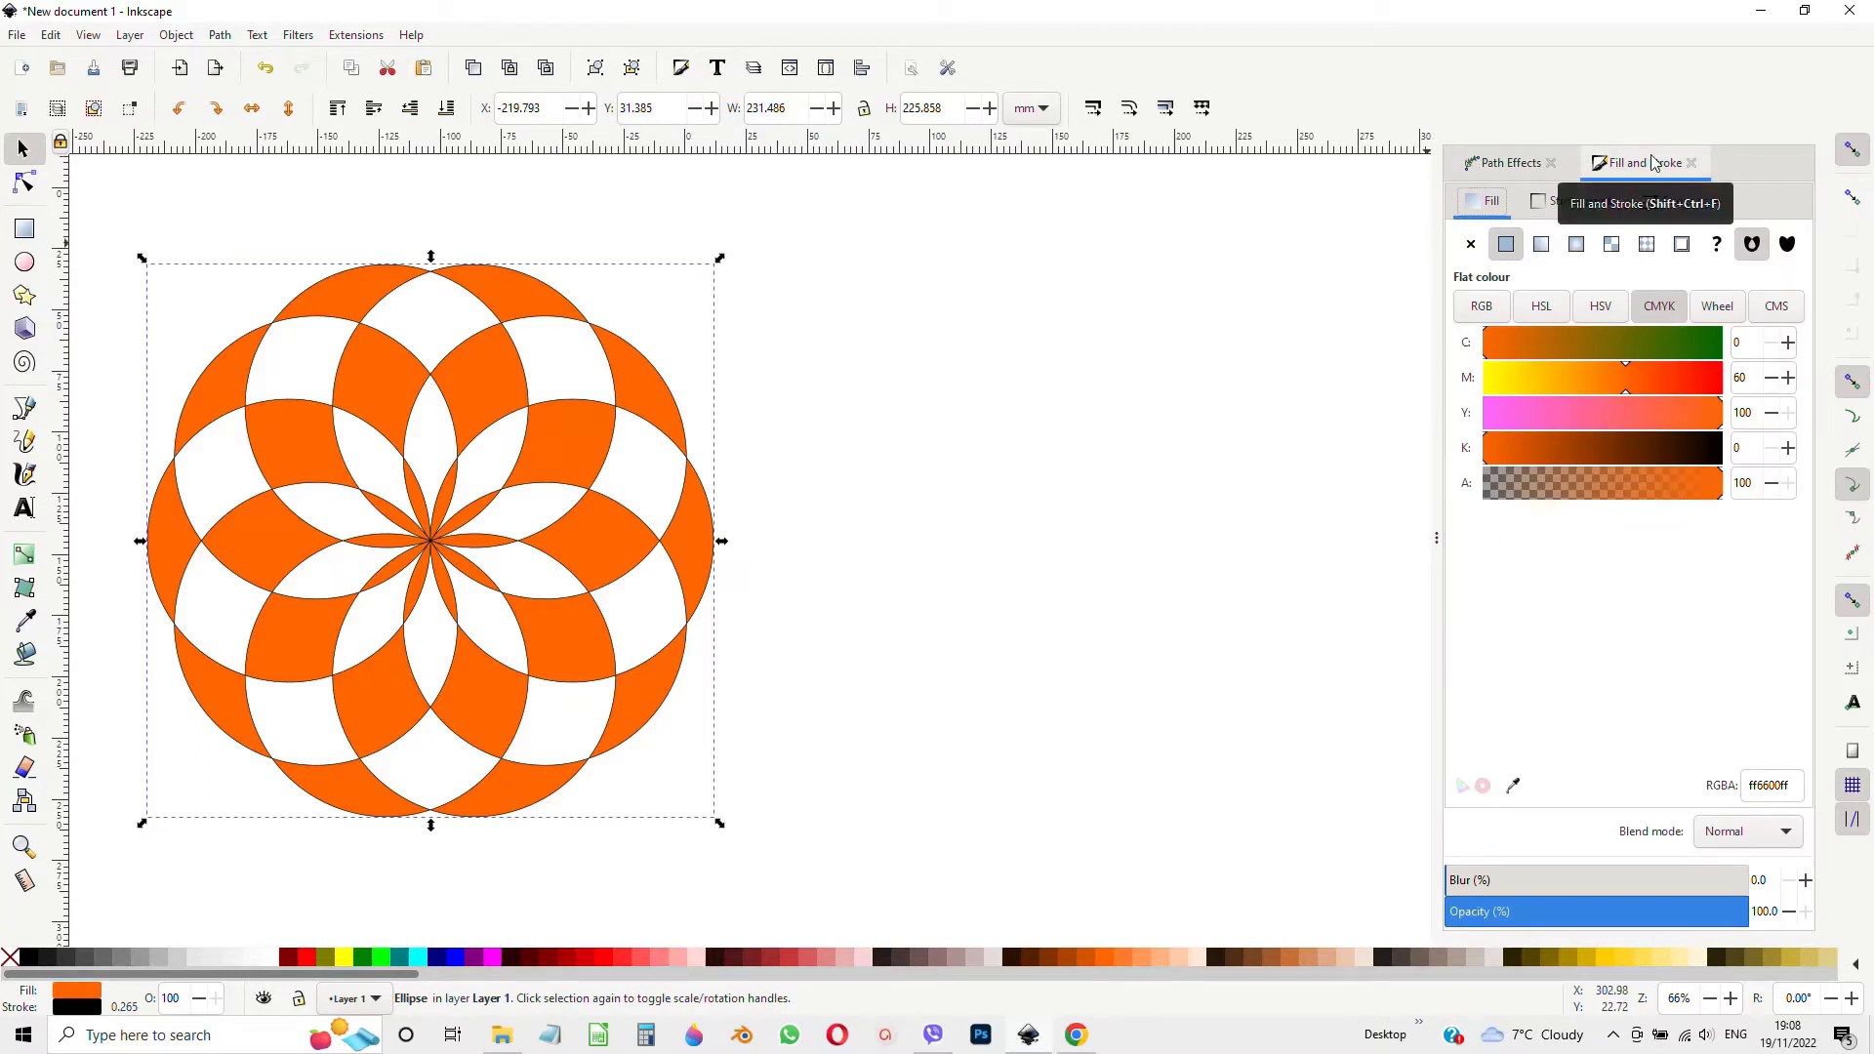
# Set the rosette's black outline width to 0.700 mm.
pyautogui.click(1667, 205)
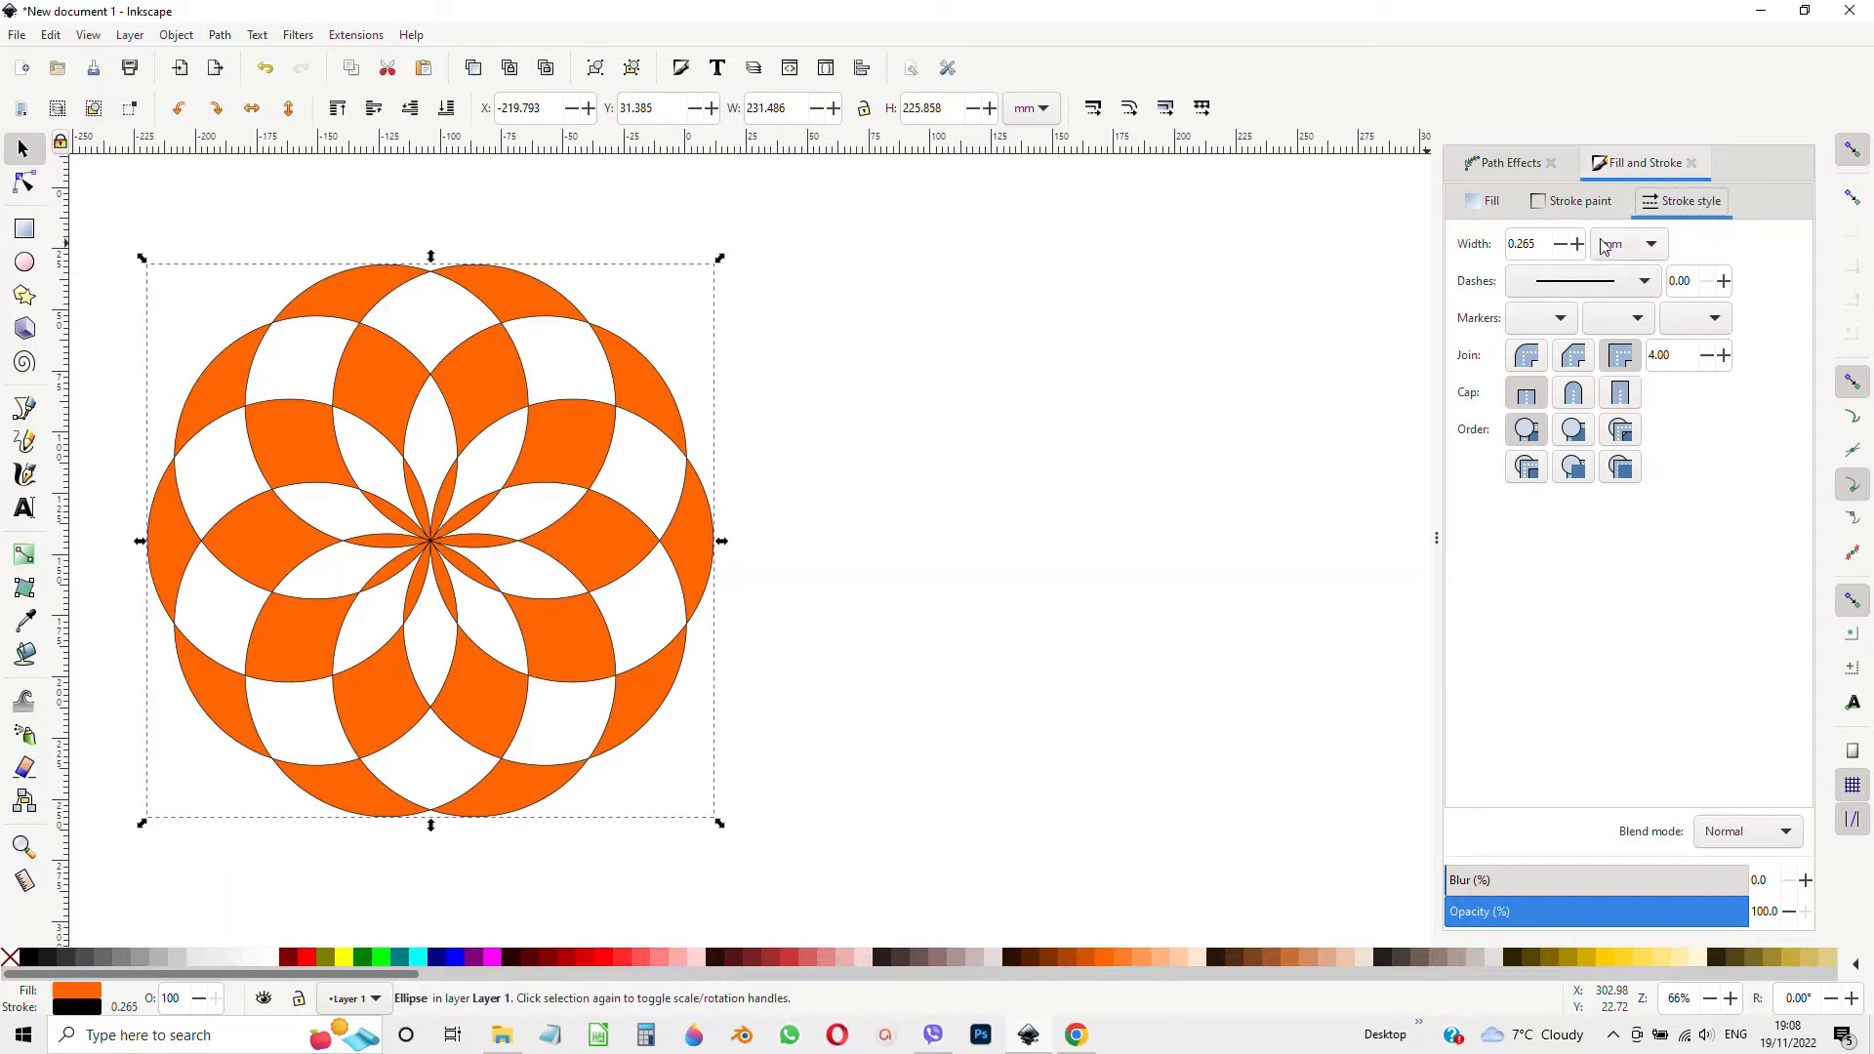
pyautogui.doubleClick(1550, 252)
pyautogui.write('0')
pyautogui.click(1318, 282)
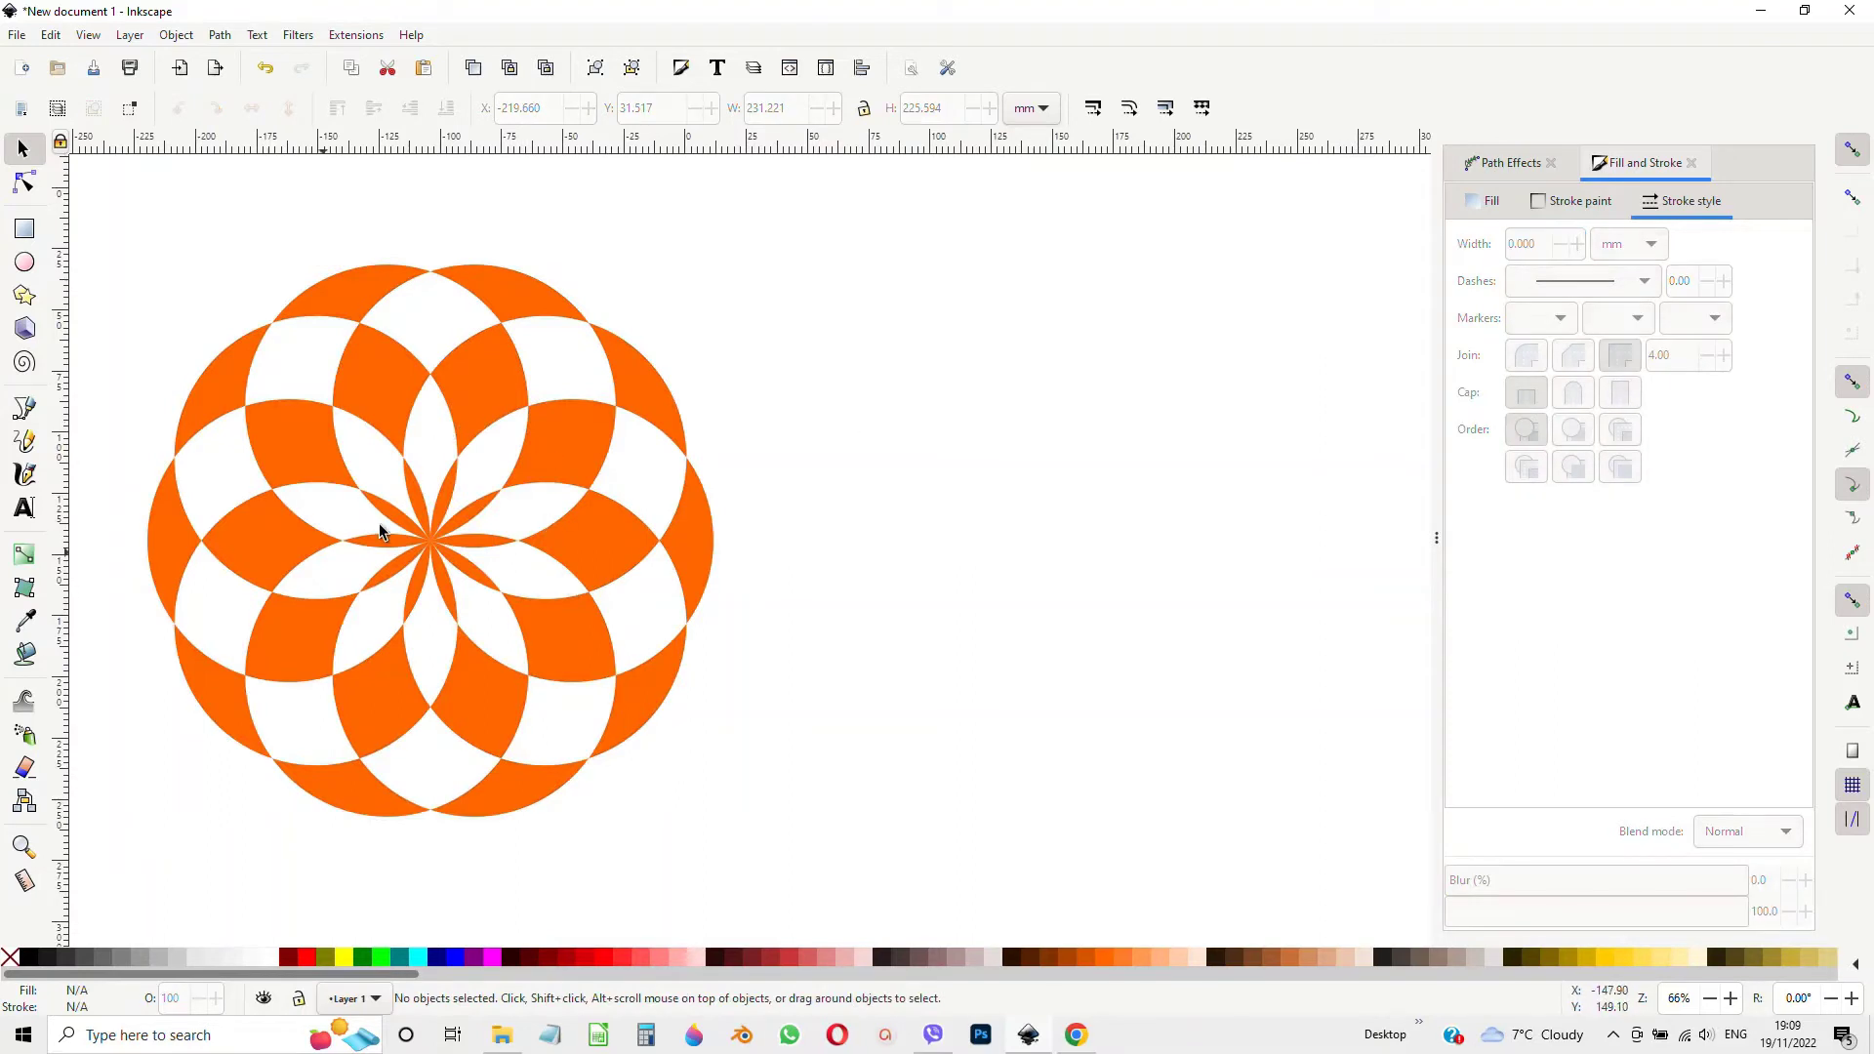
pyautogui.click(317, 295)
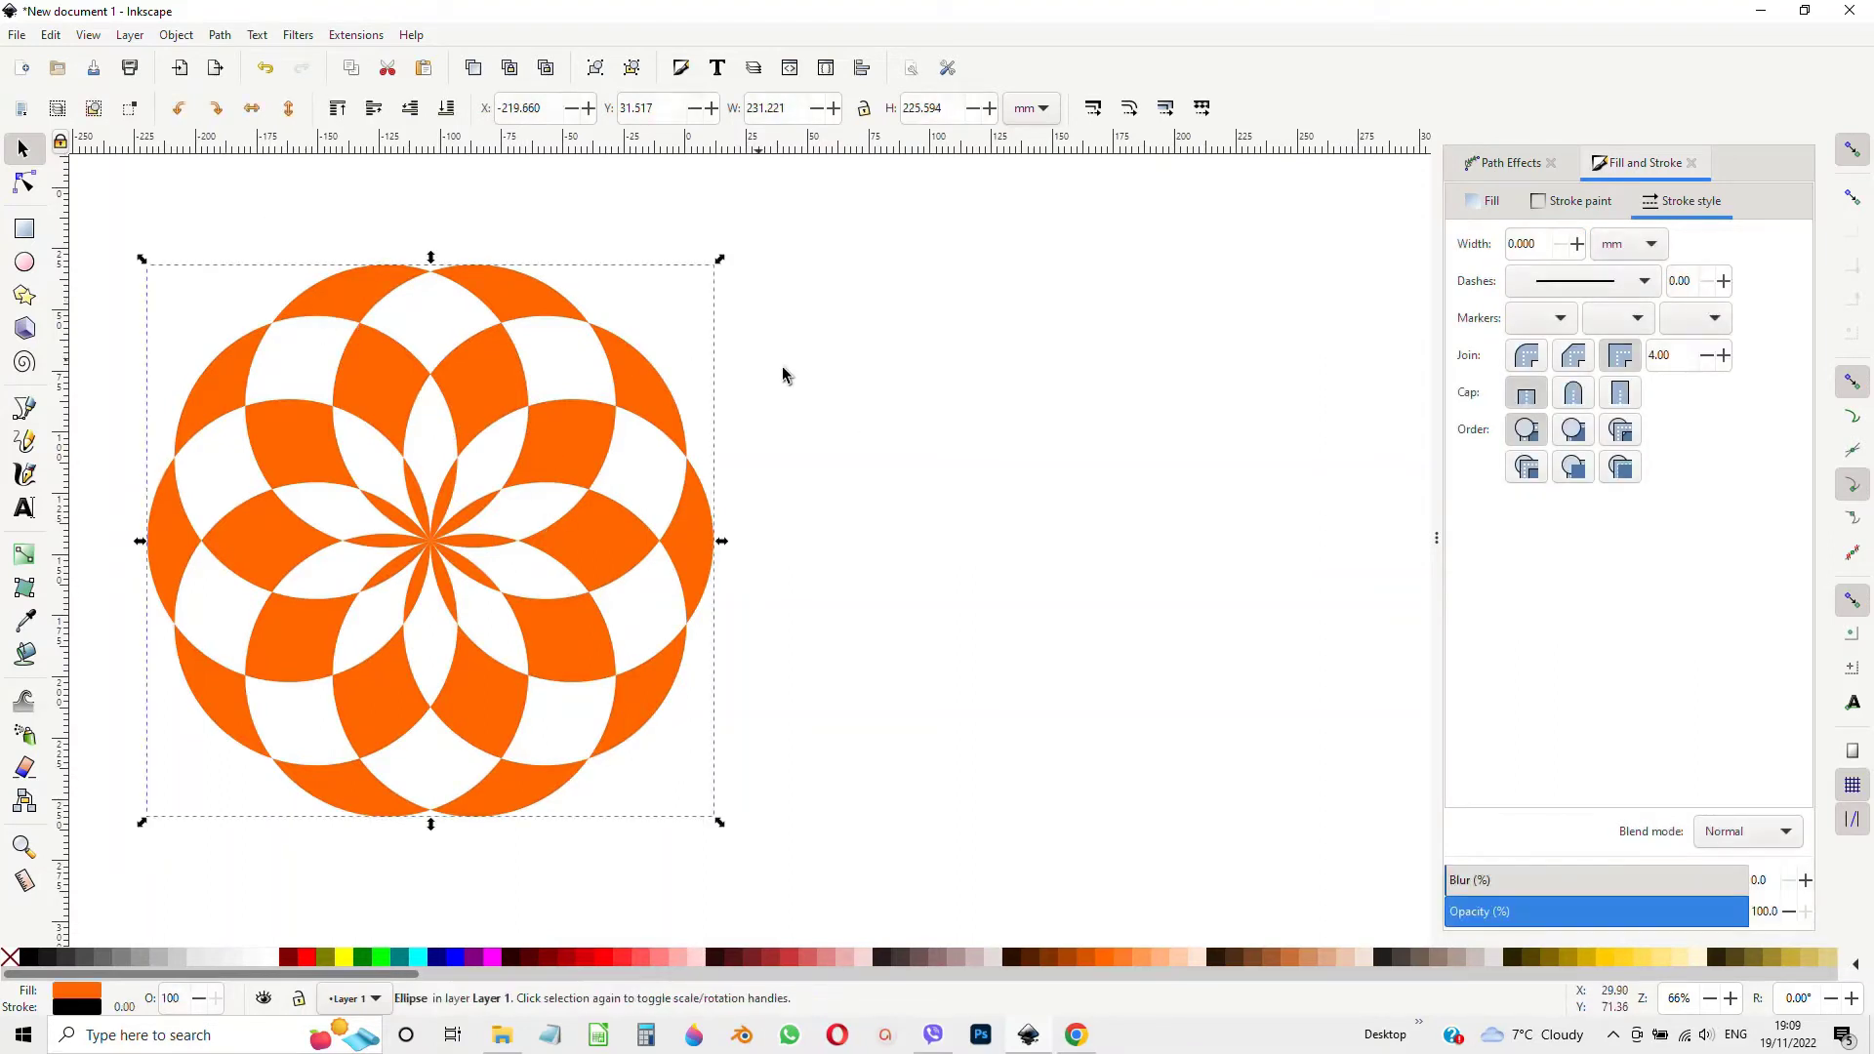
pyautogui.click(1579, 244)
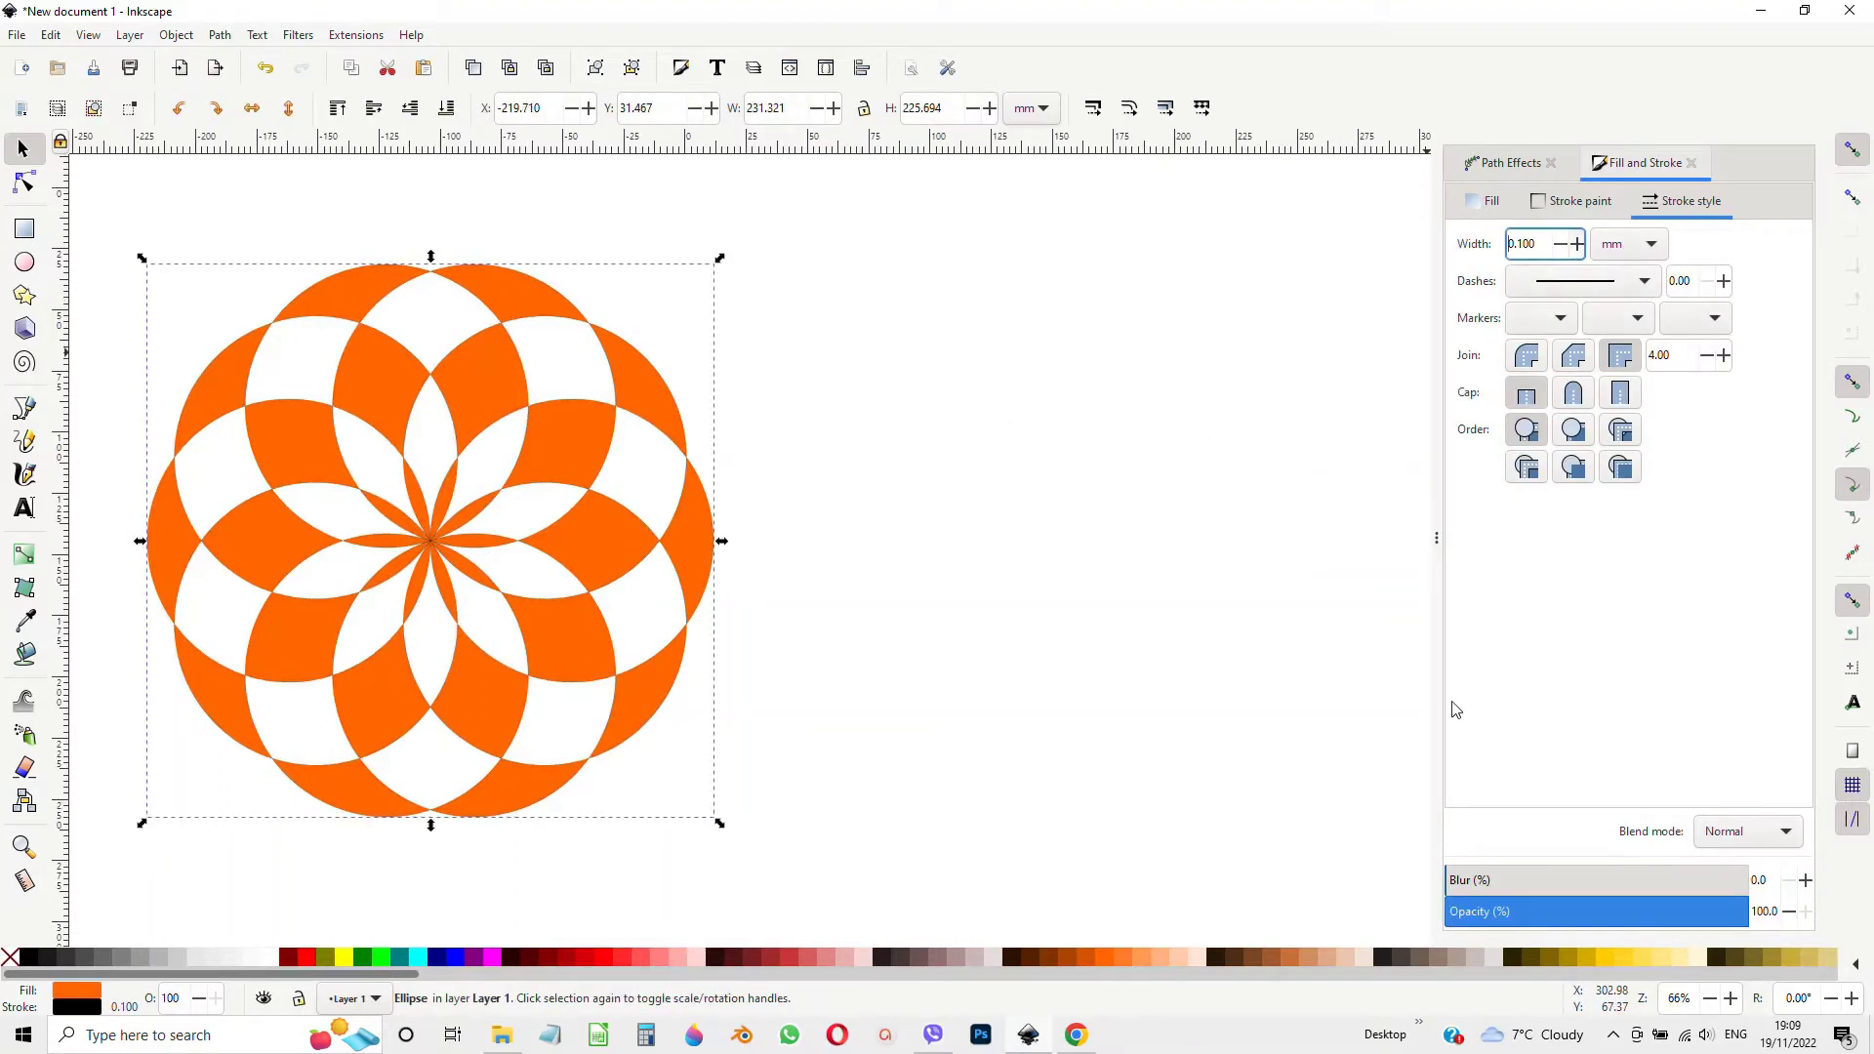
pyautogui.click(1579, 244)
pyautogui.click(1578, 244)
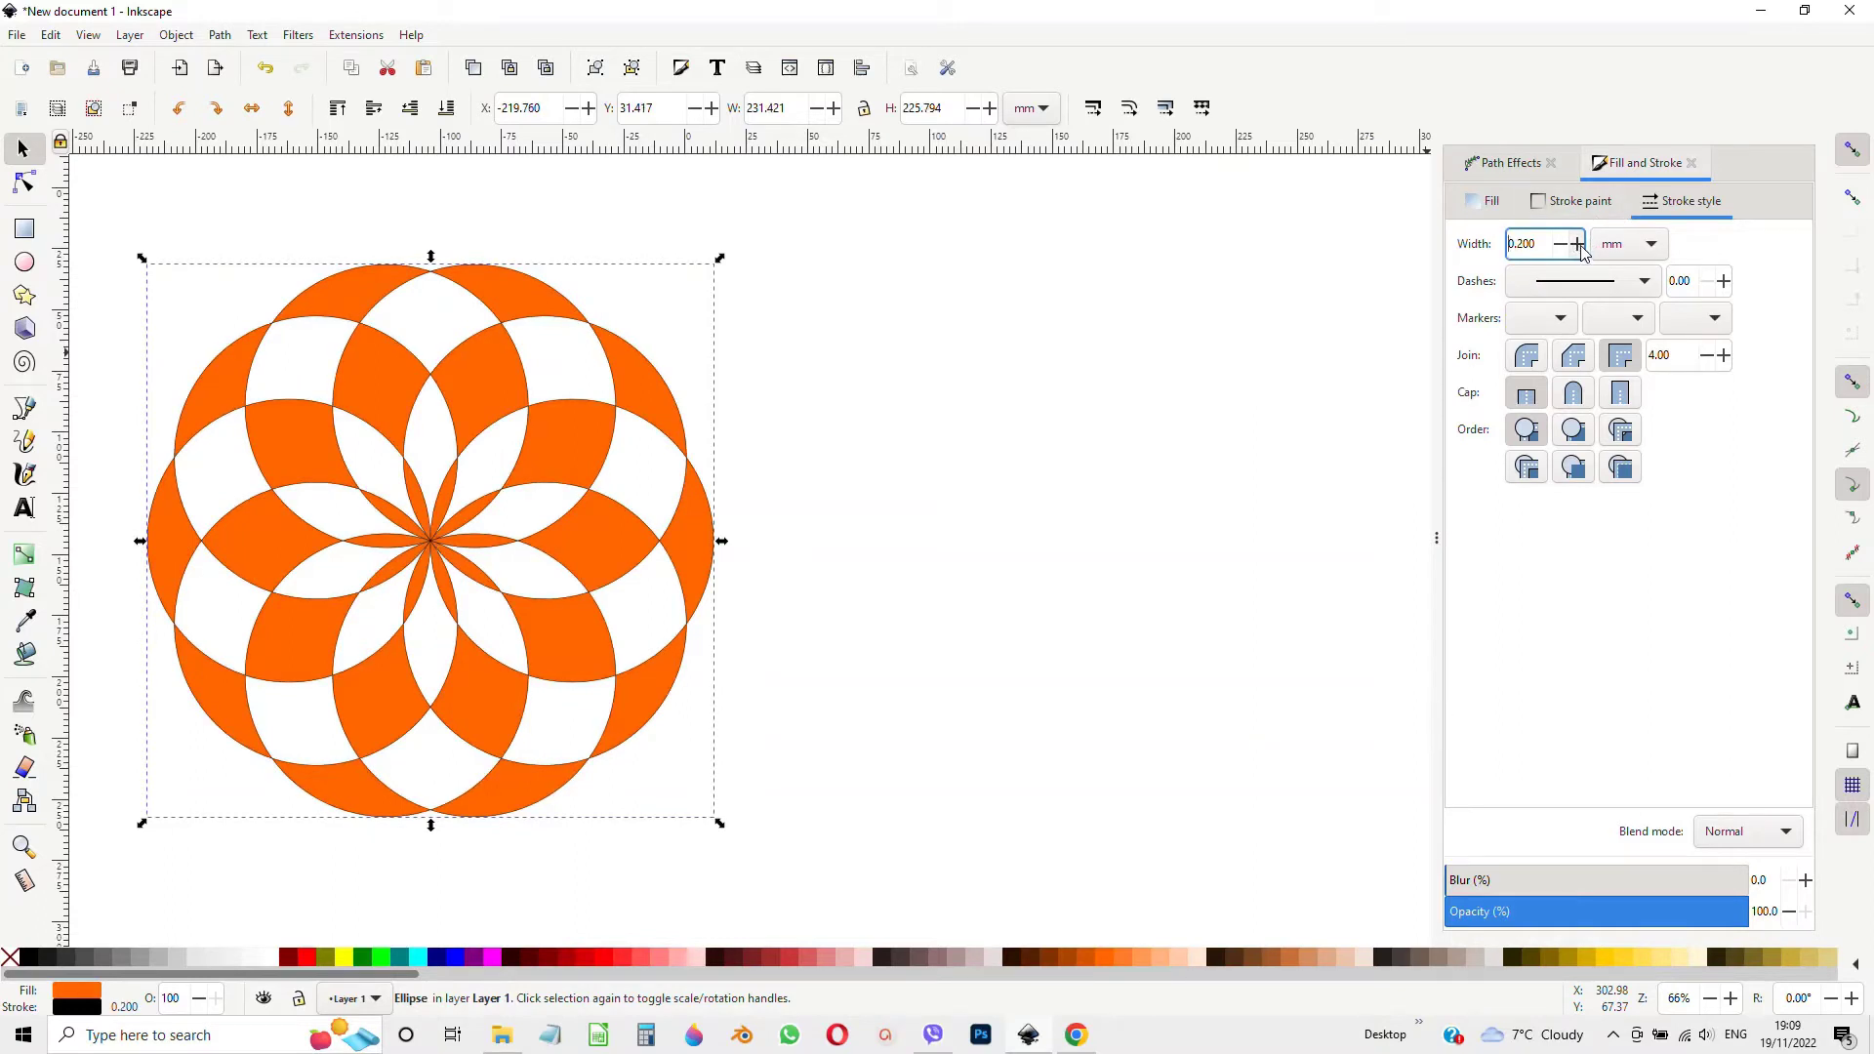
pyautogui.click(1579, 244)
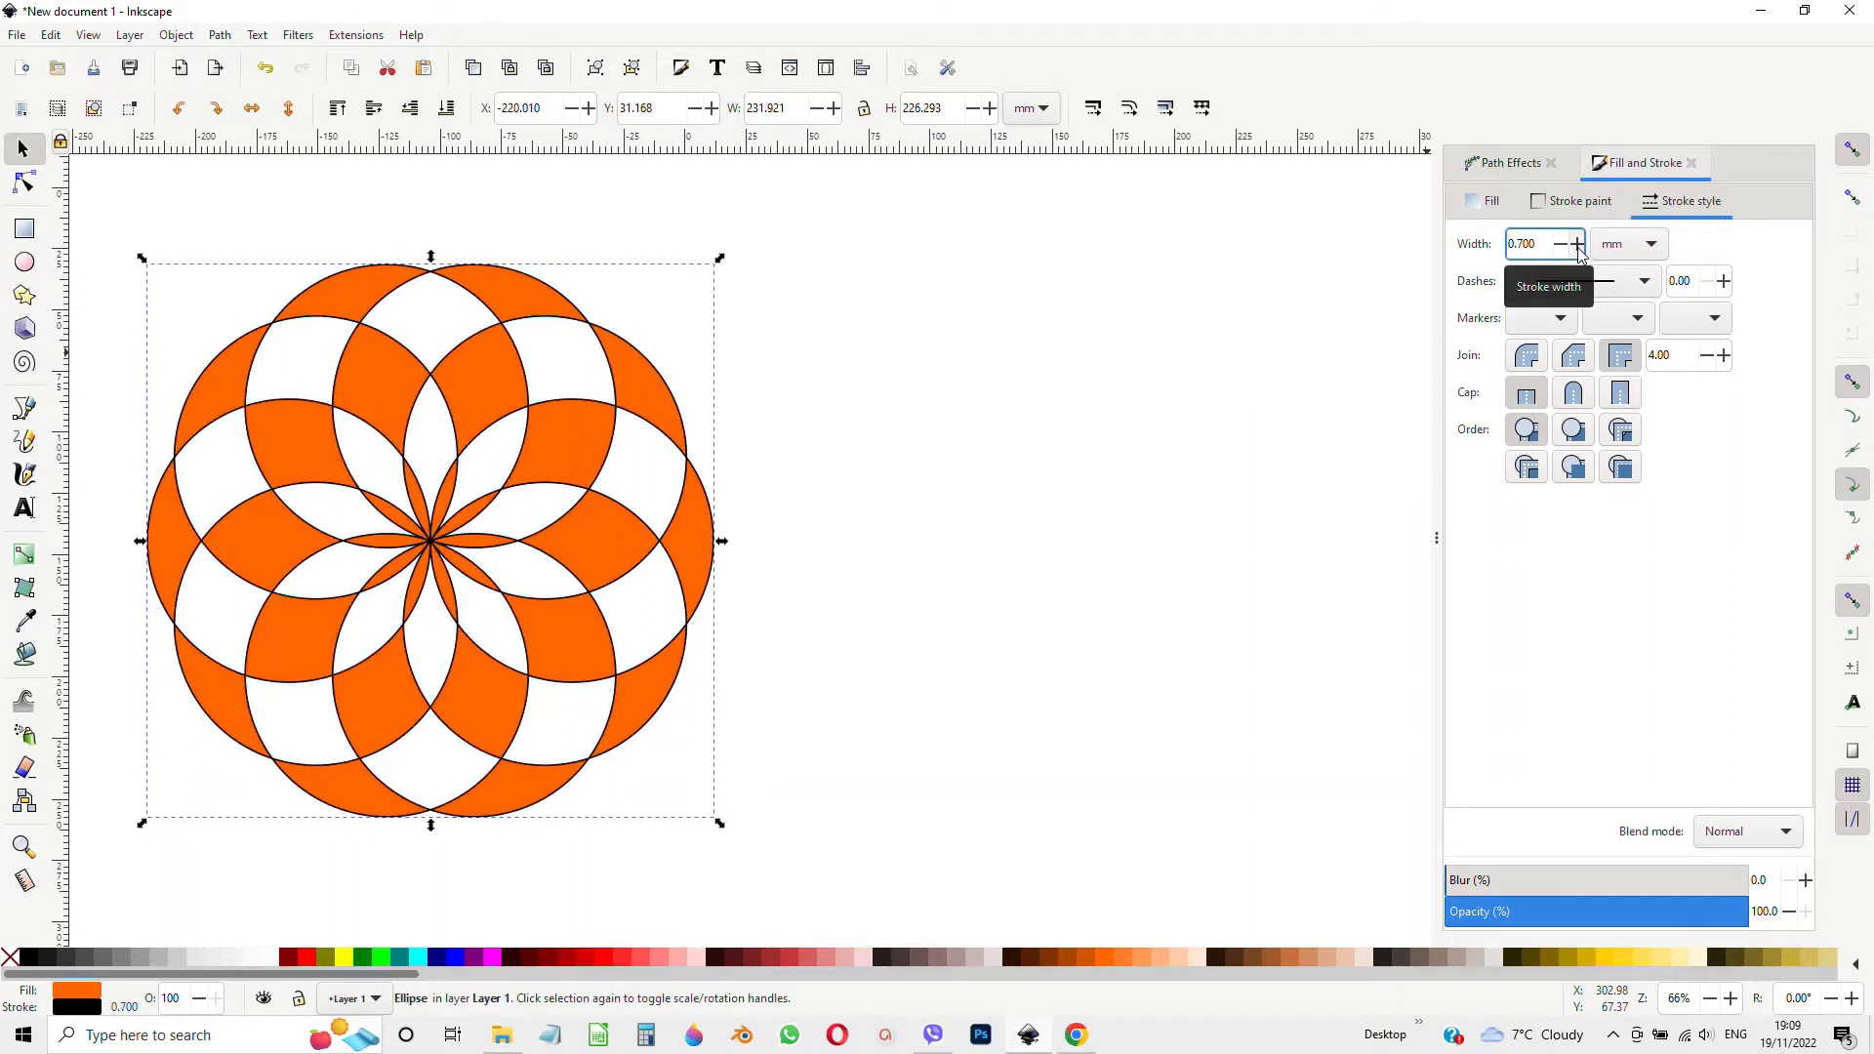
pyautogui.click(1596, 203)
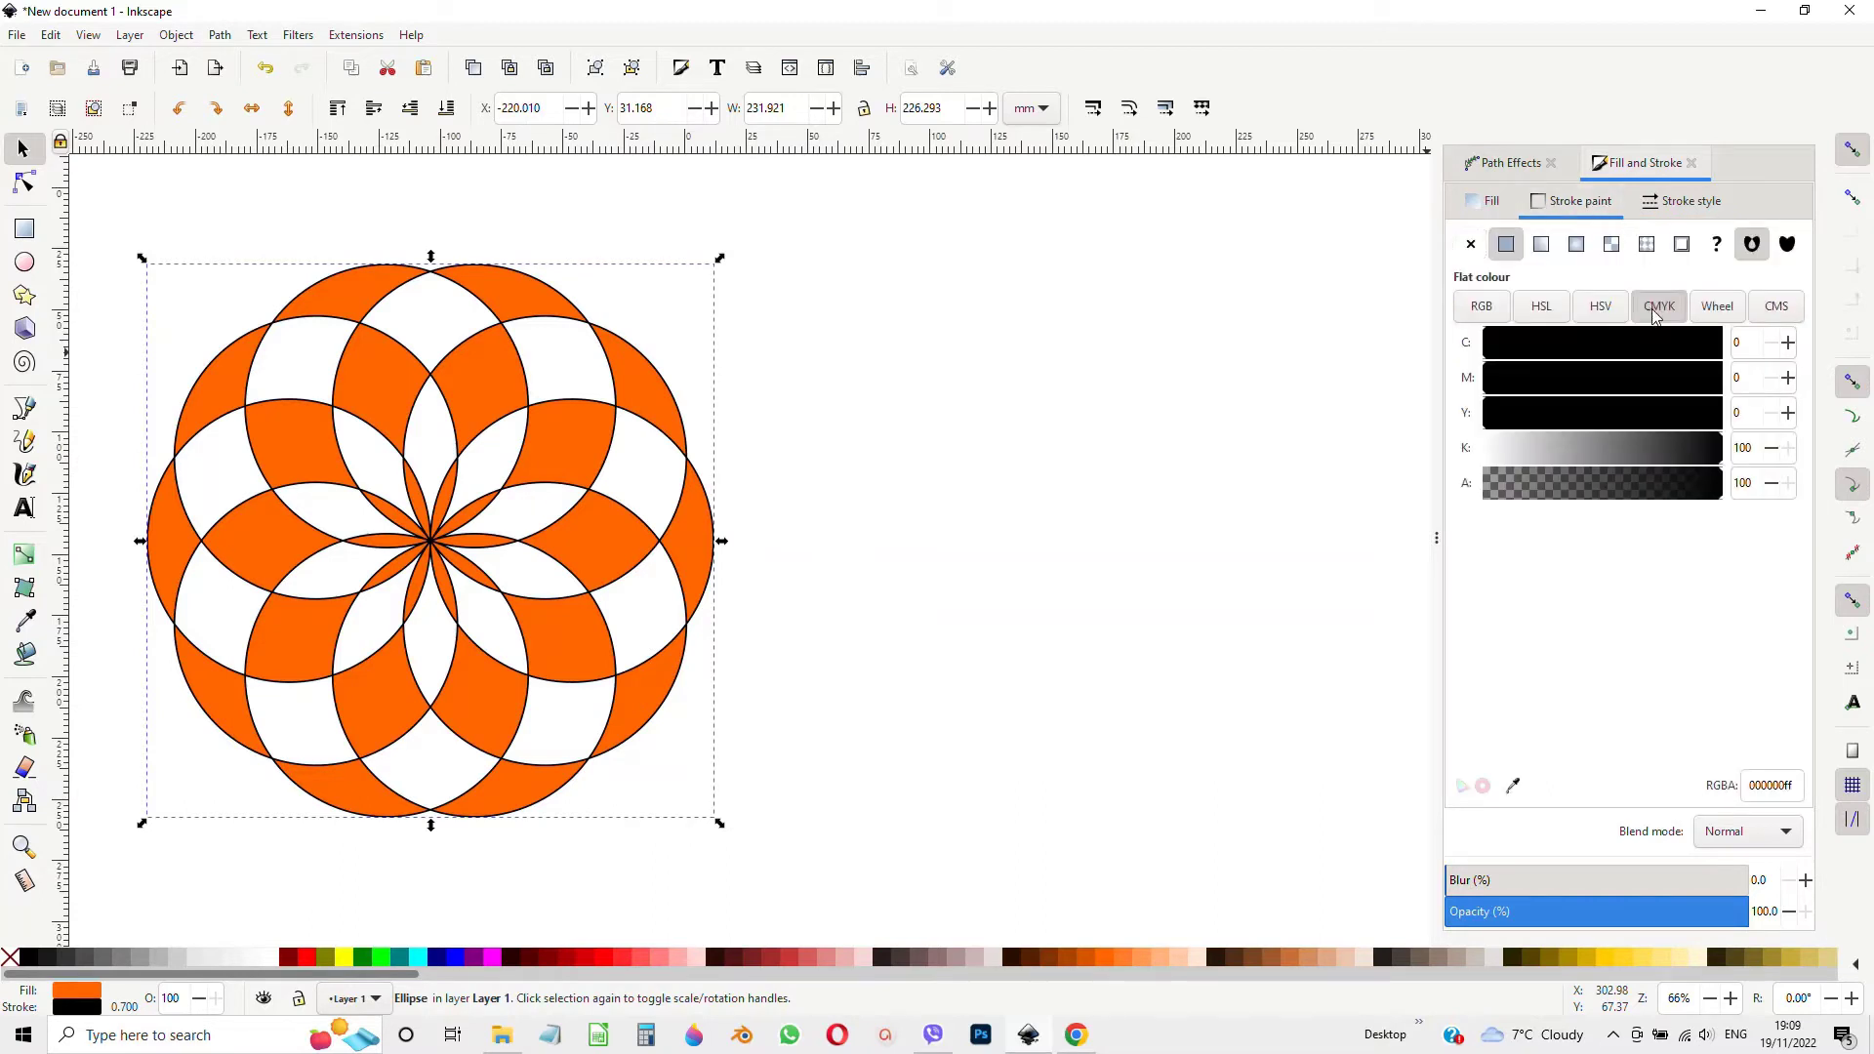
# Try lighter and dark orange (#AA4400) fills, then return to bright orange.
pyautogui.click(1130, 958)
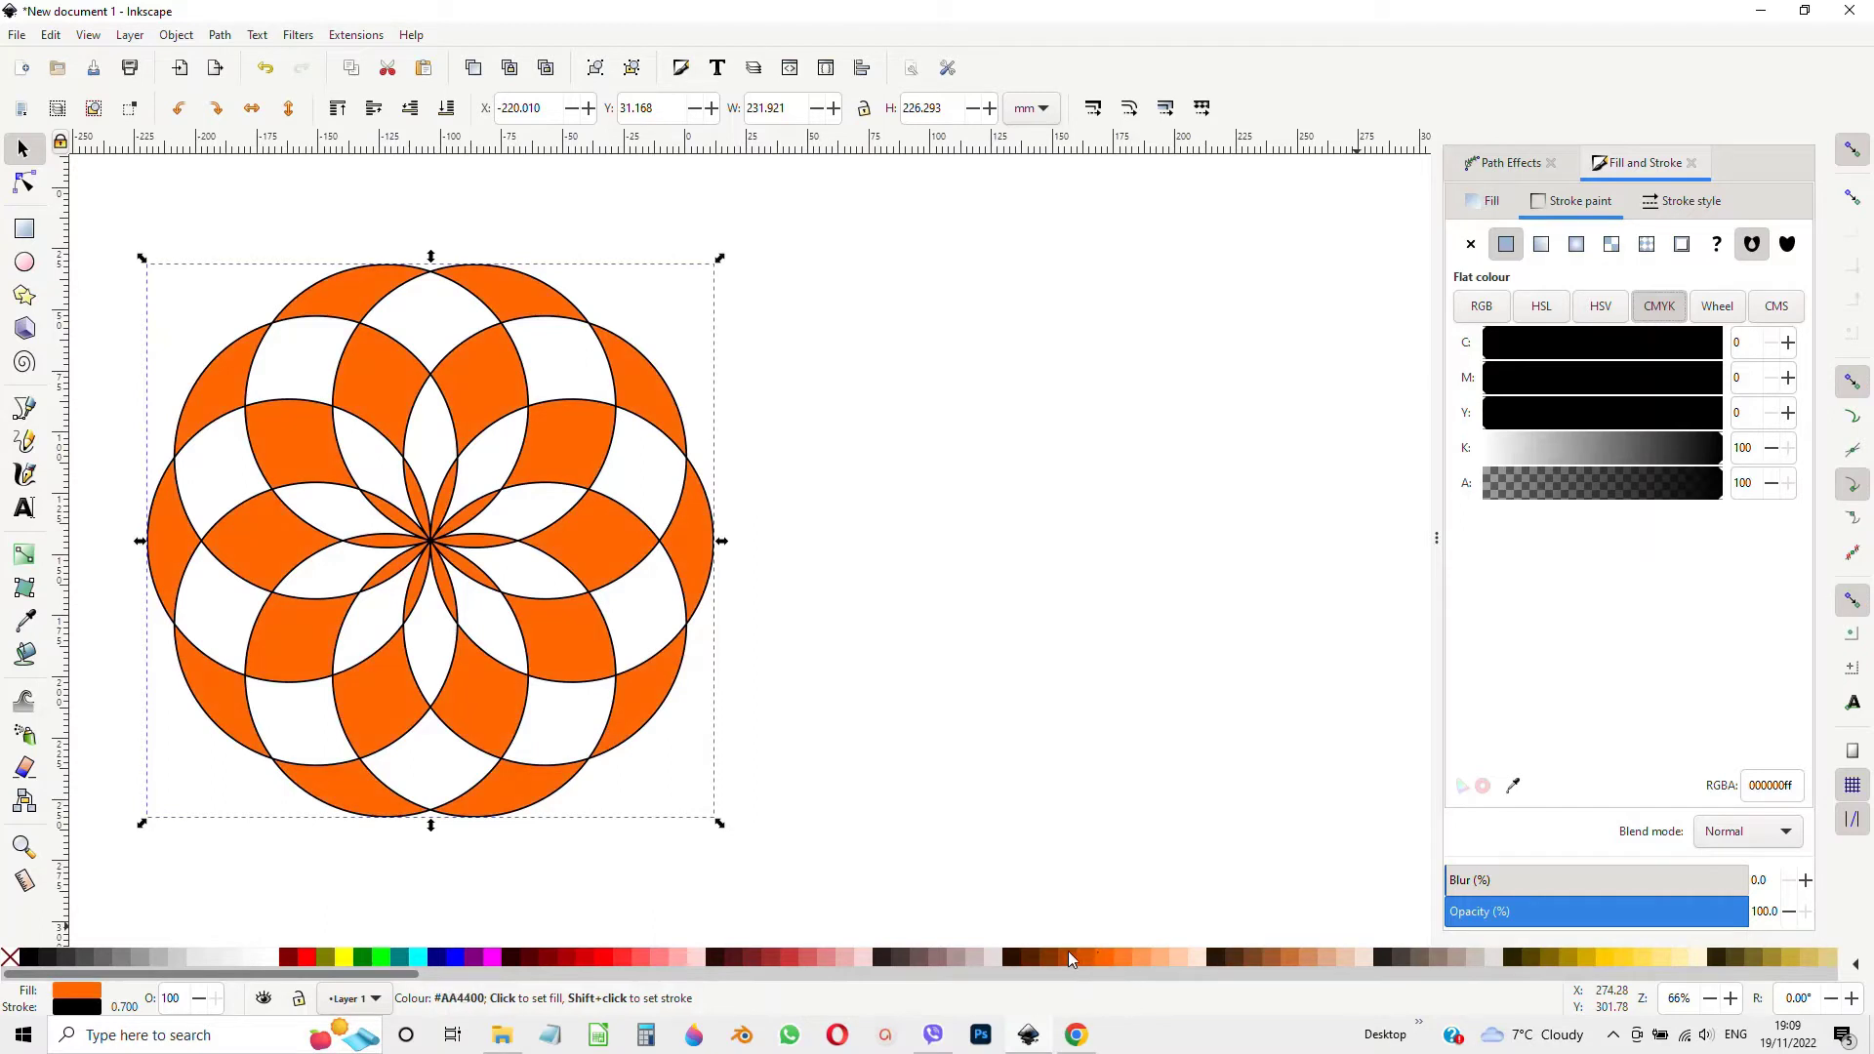
pyautogui.click(1069, 953)
pyautogui.click(1113, 955)
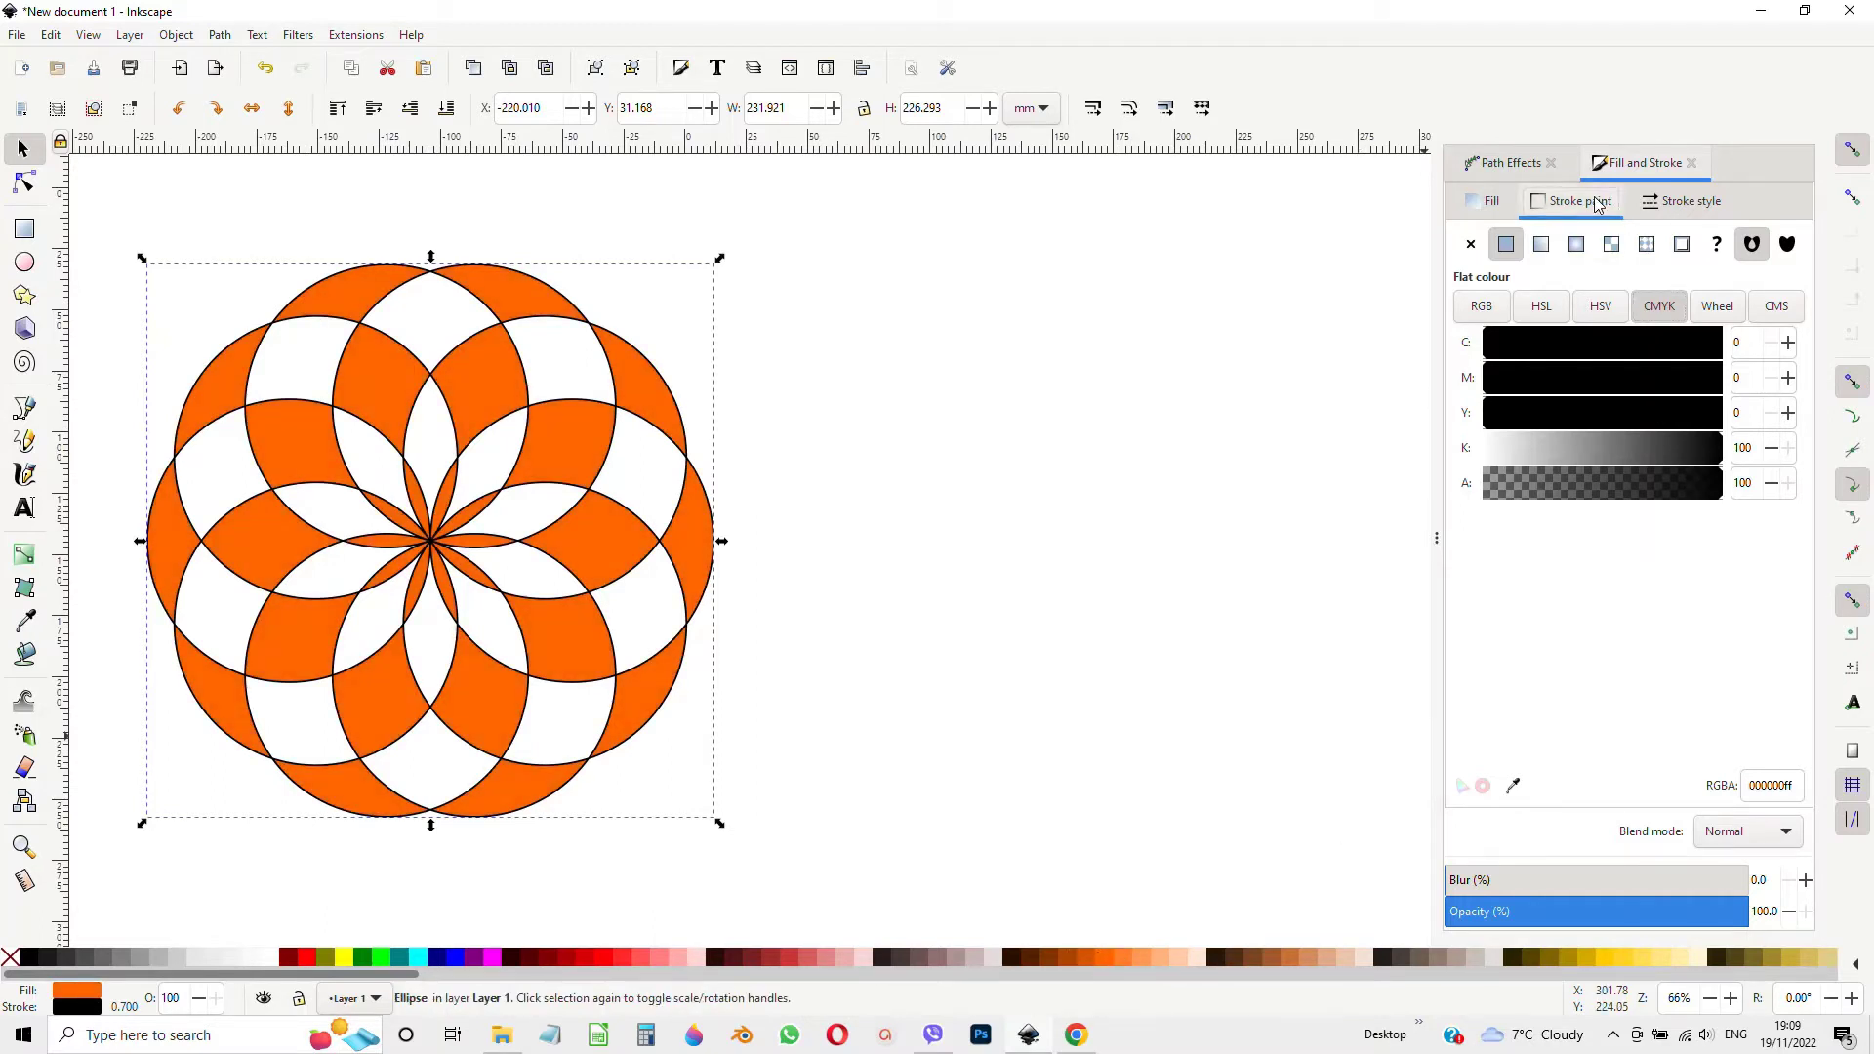
# Adjust the outline colour with CMYK sliders and the colour wheel to bright green.
pyautogui.click(1601, 305)
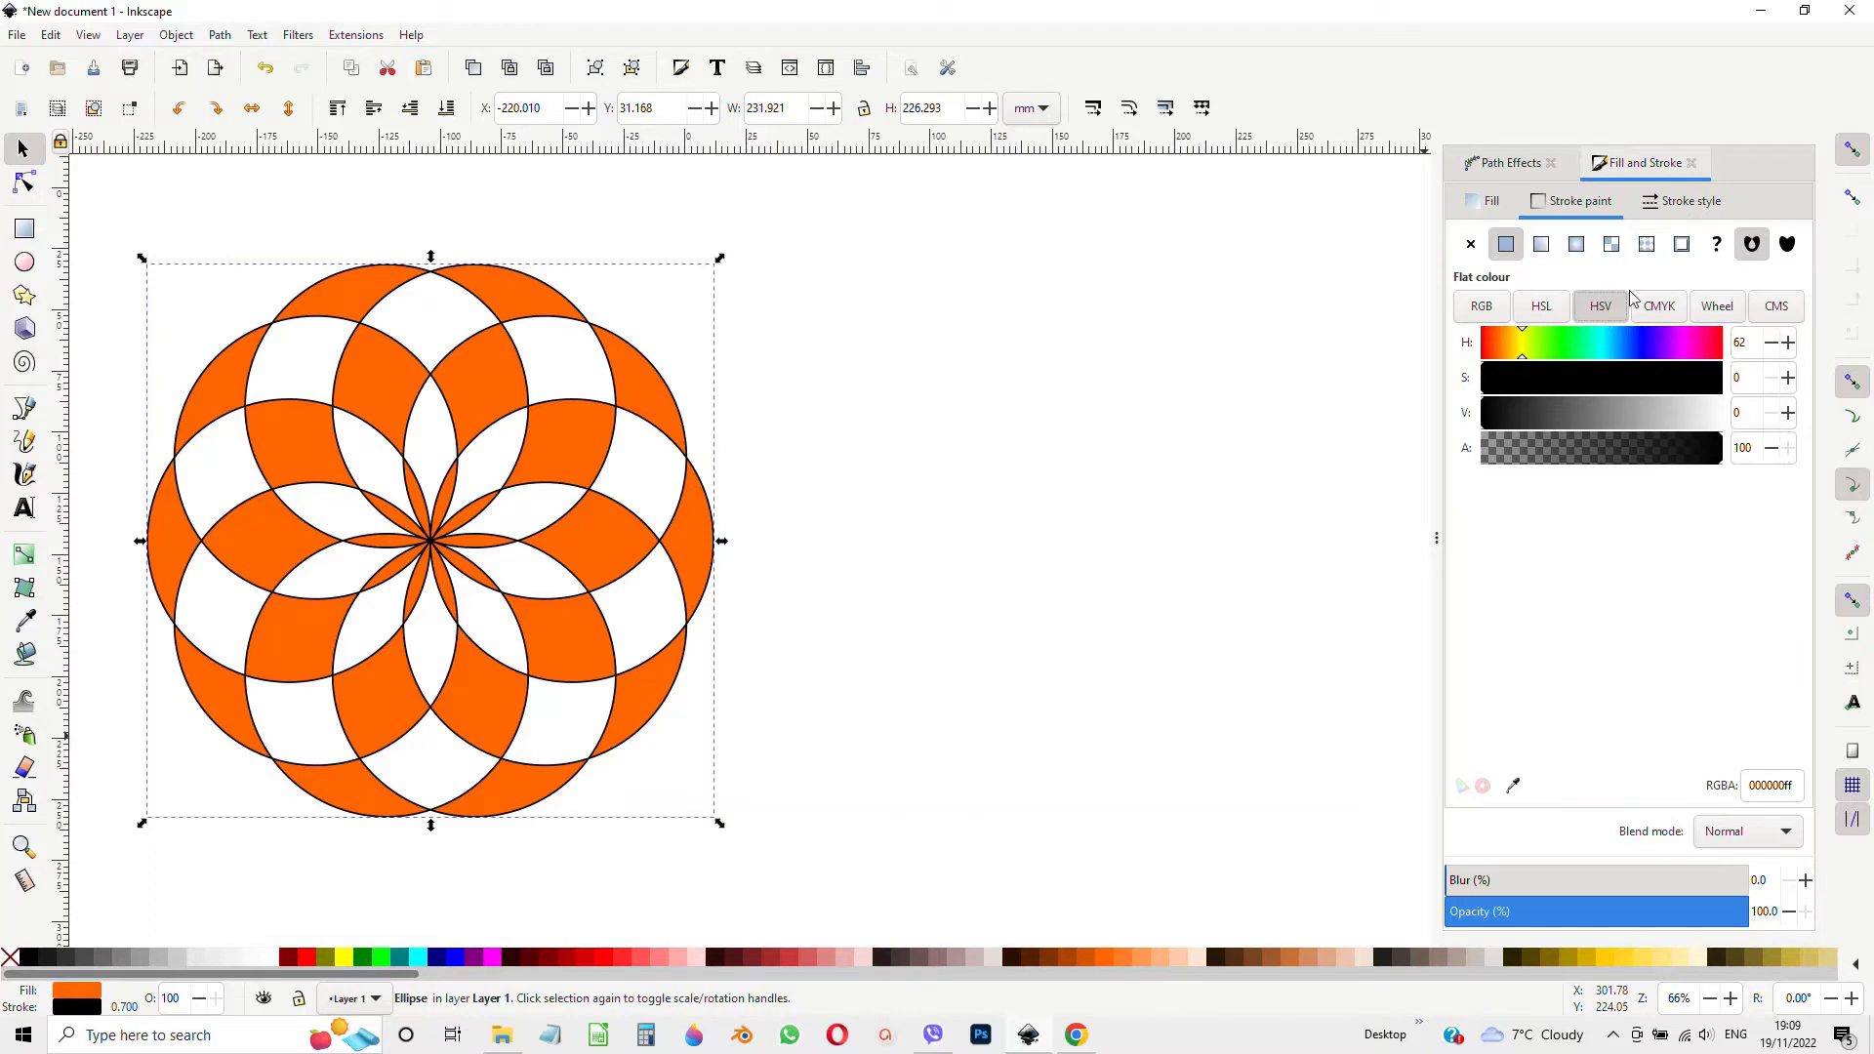
pyautogui.click(1659, 310)
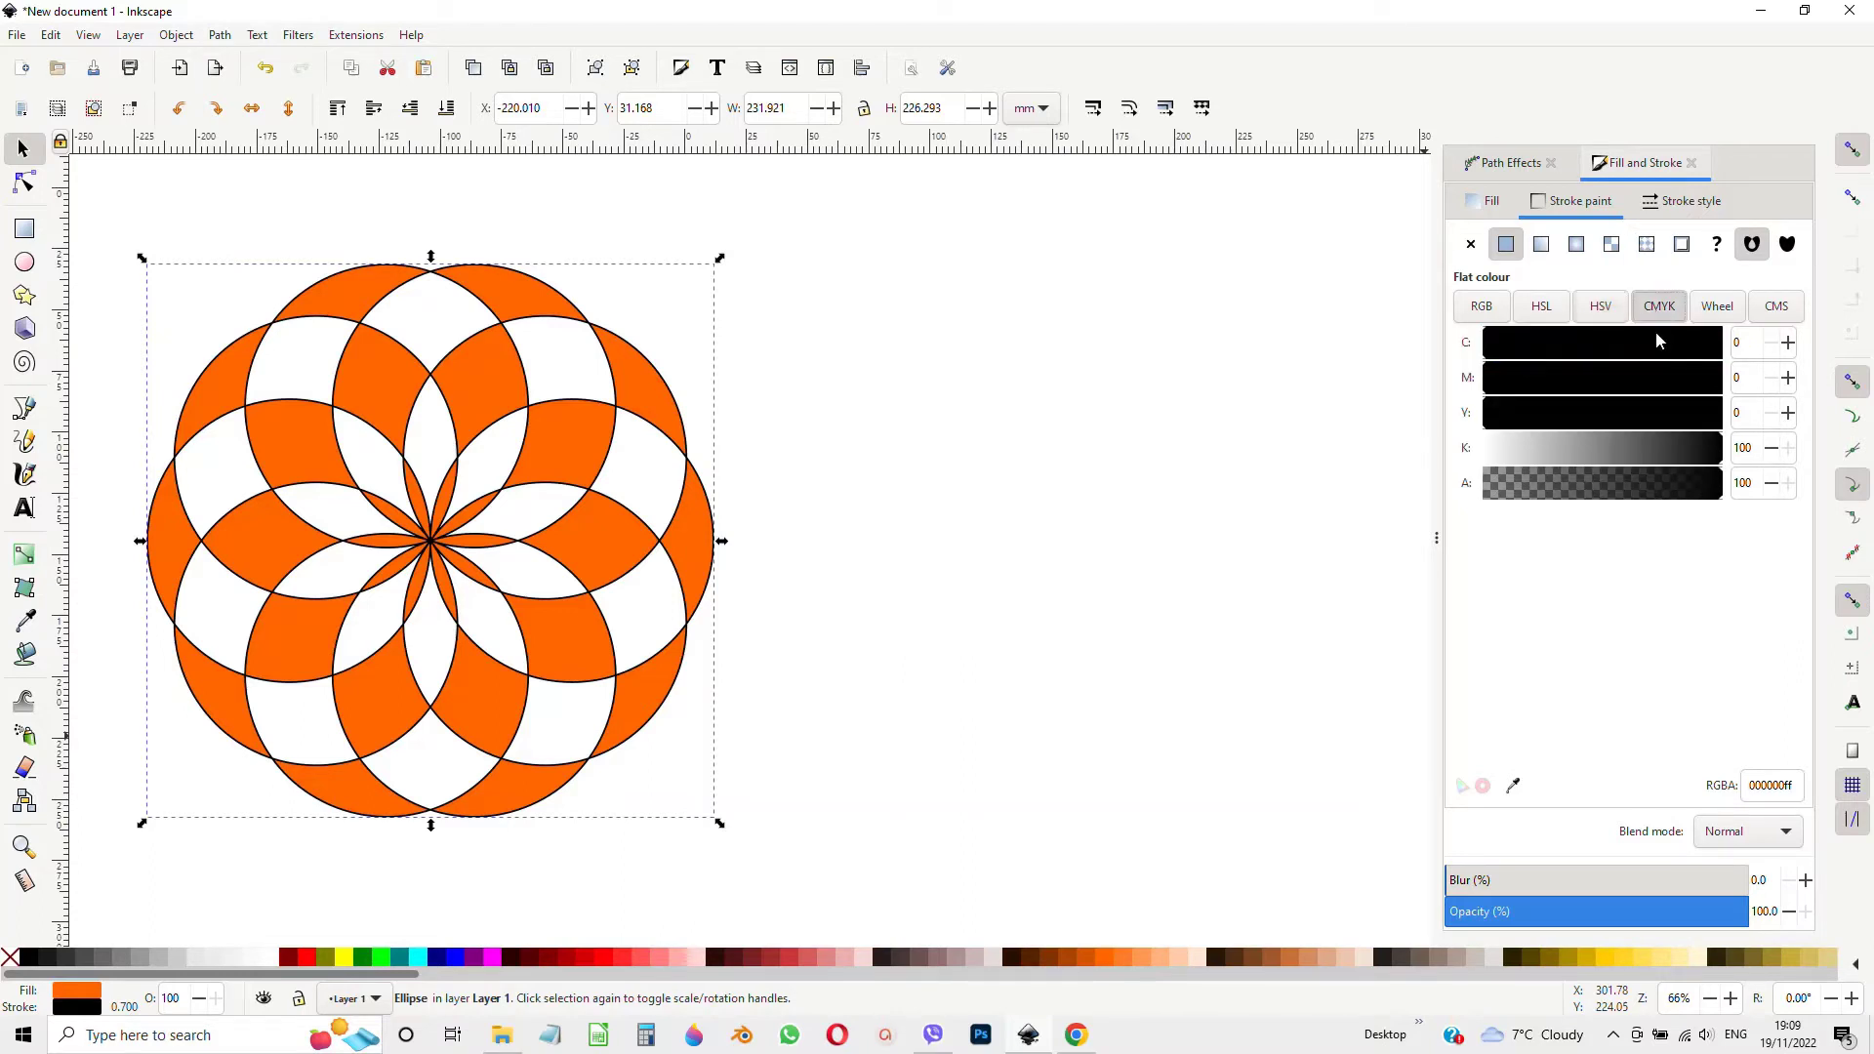
pyautogui.click(1659, 337)
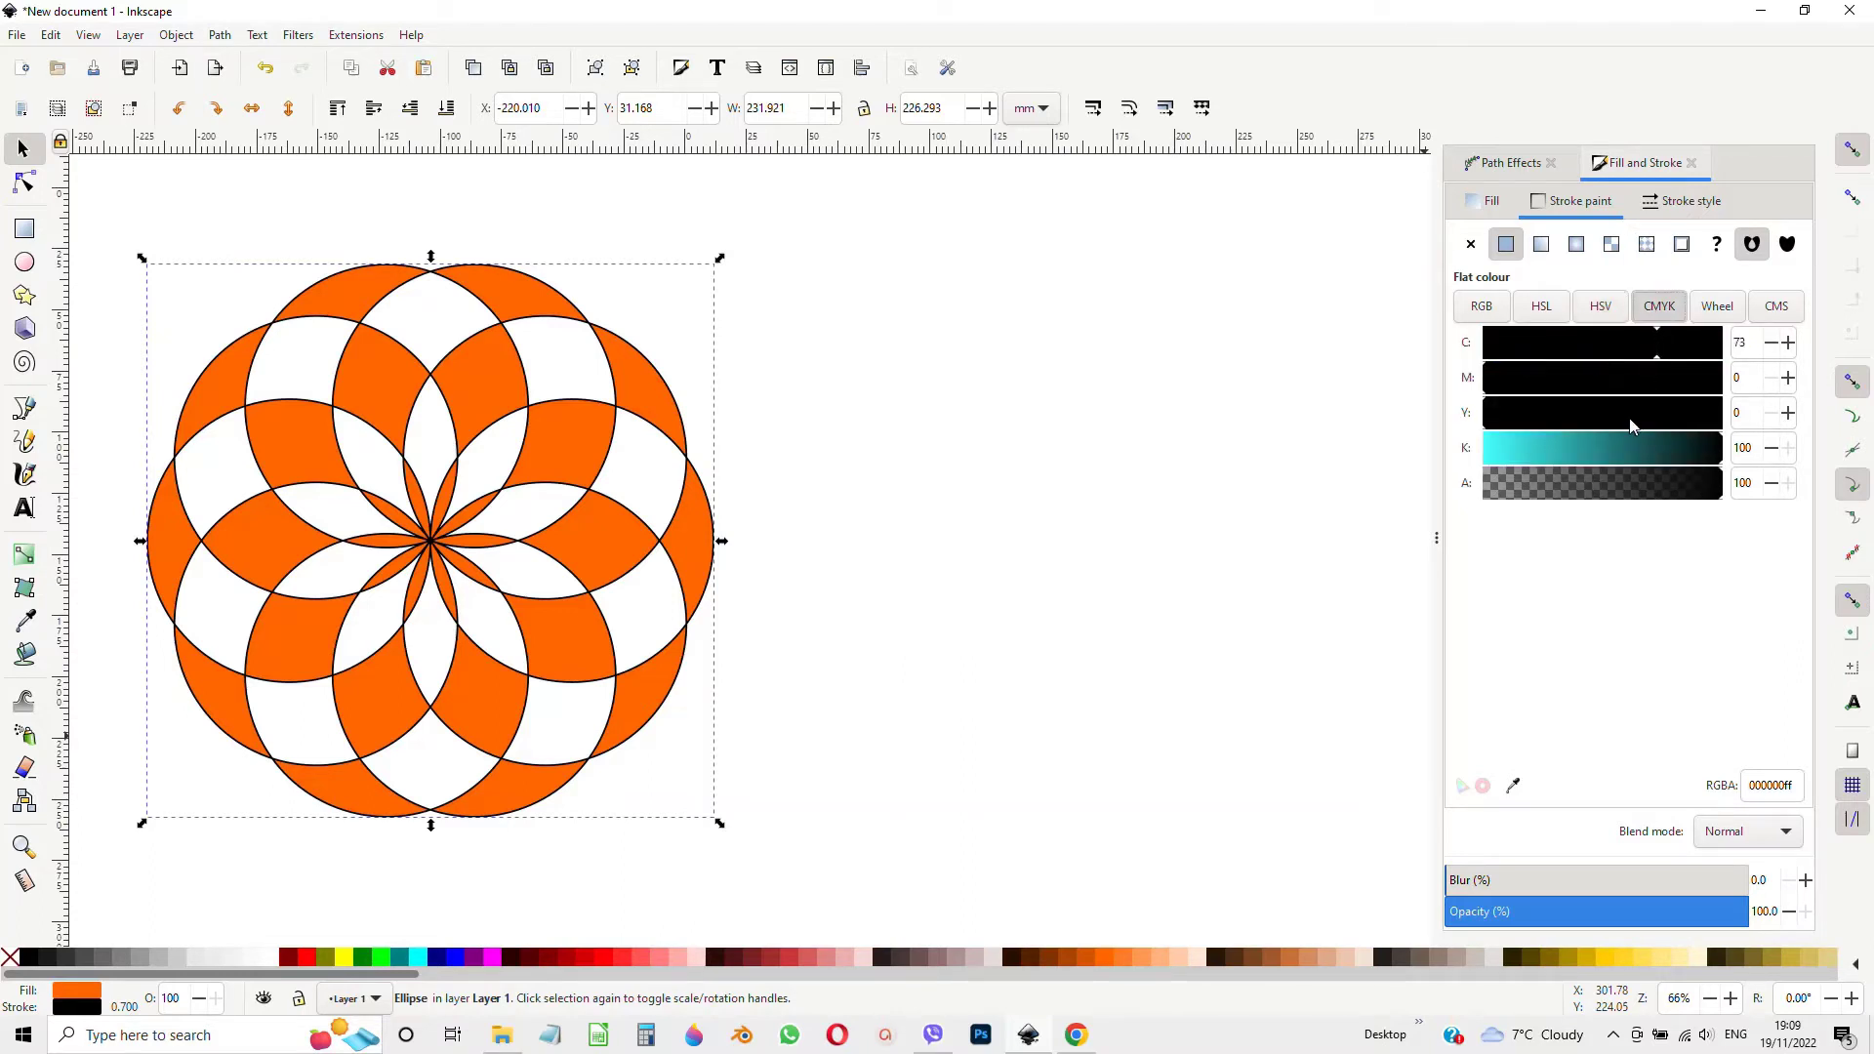
pyautogui.moveTo(1540, 452); pyautogui.dragTo(1571, 447)
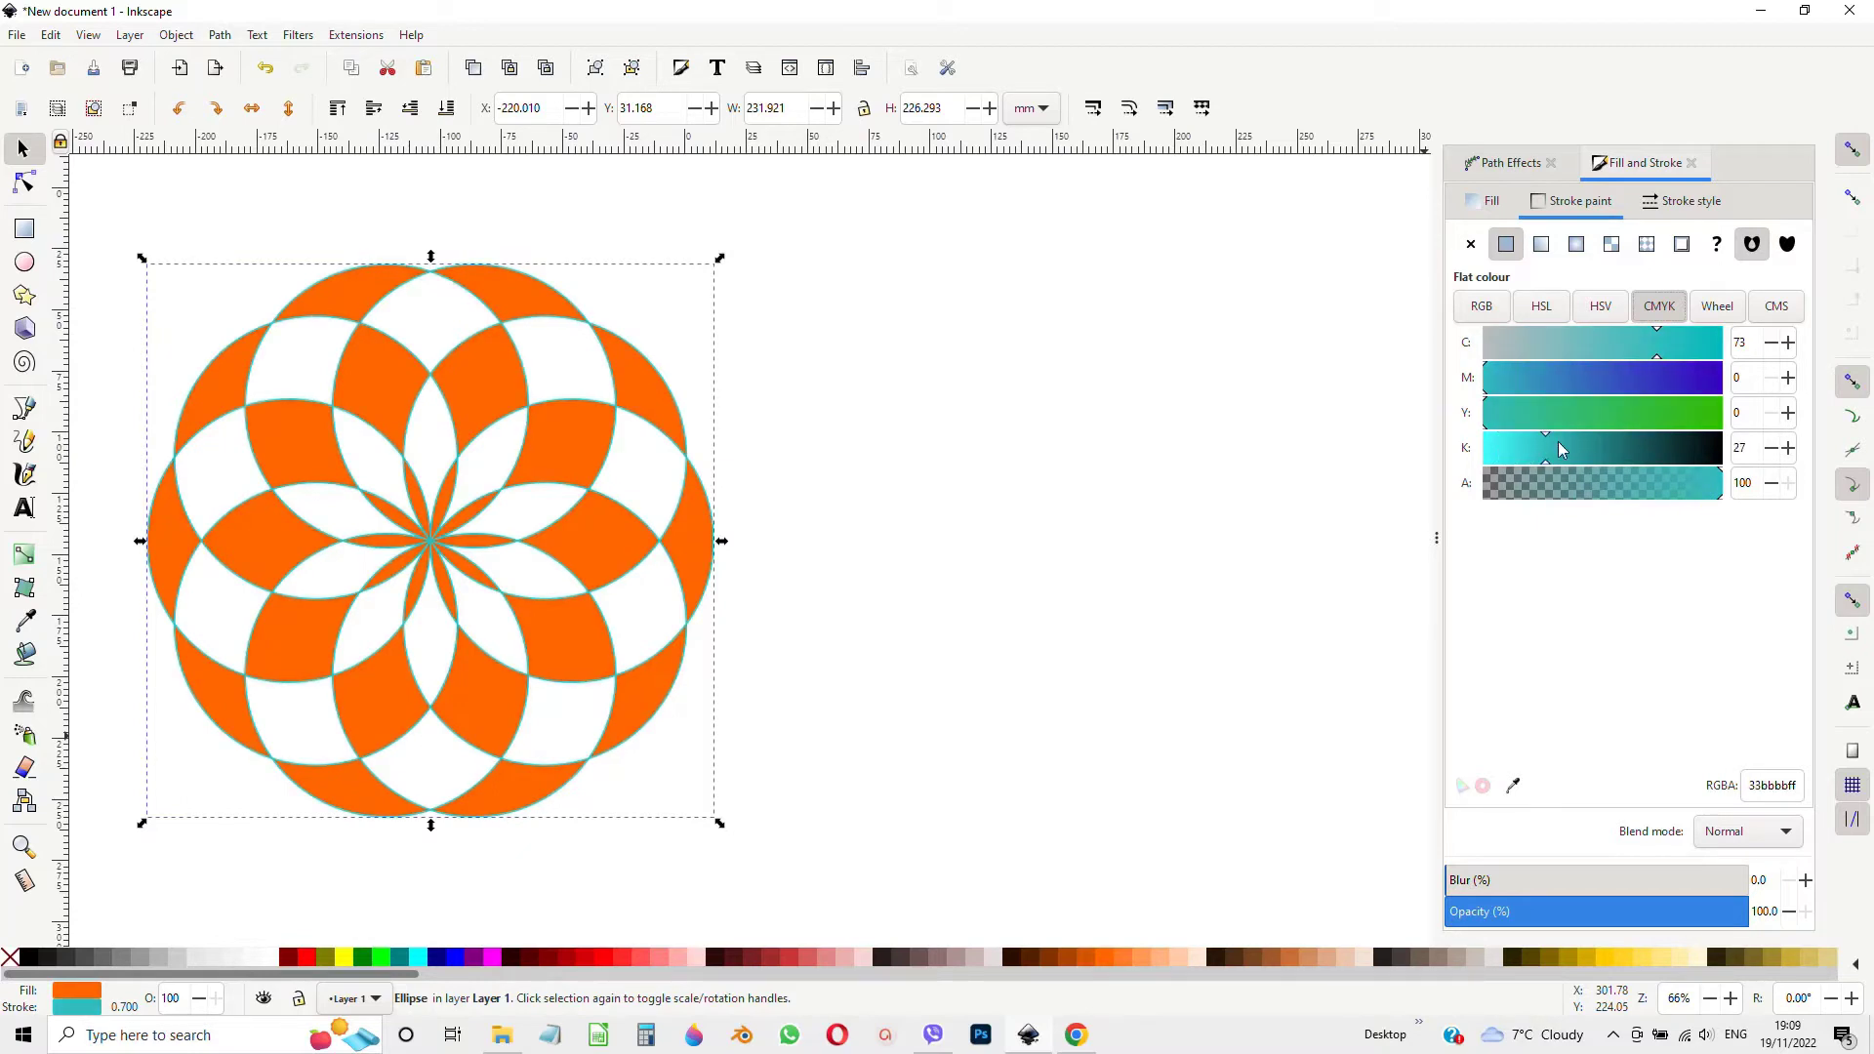
pyautogui.moveTo(1573, 447); pyautogui.dragTo(1593, 439)
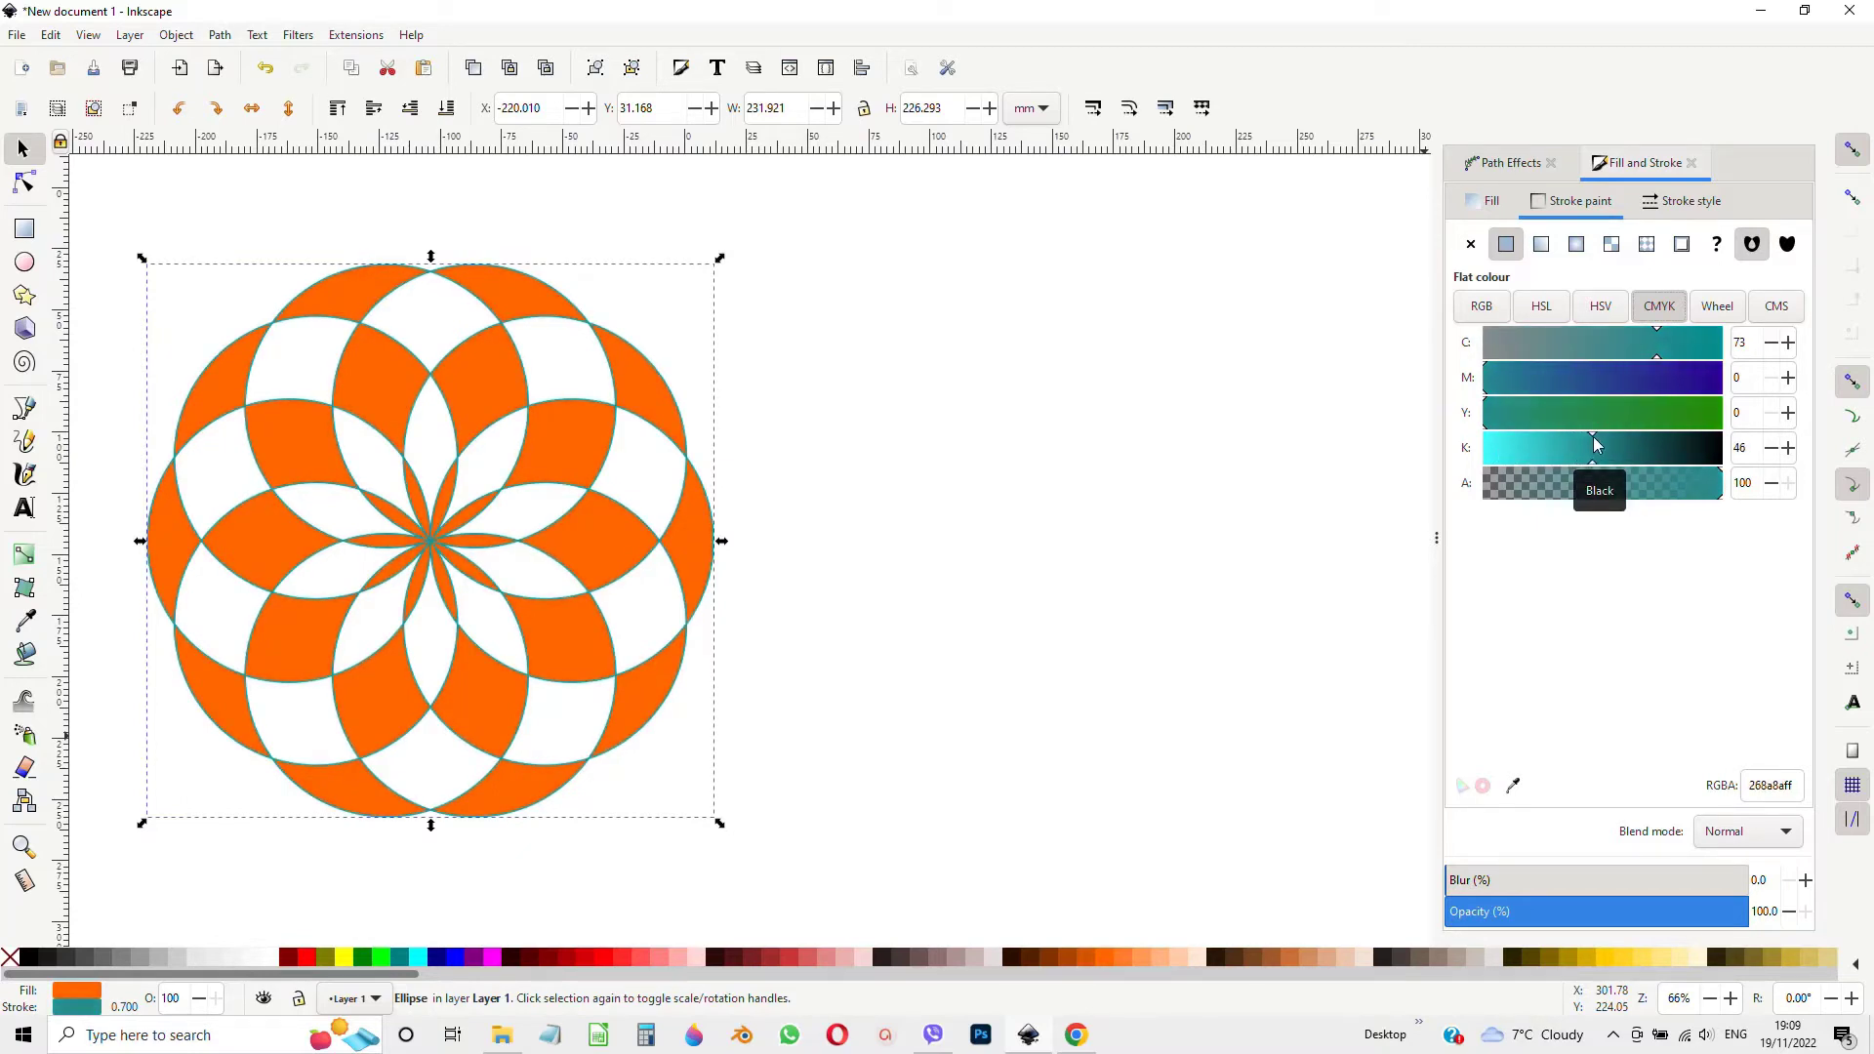
pyautogui.click(1611, 412)
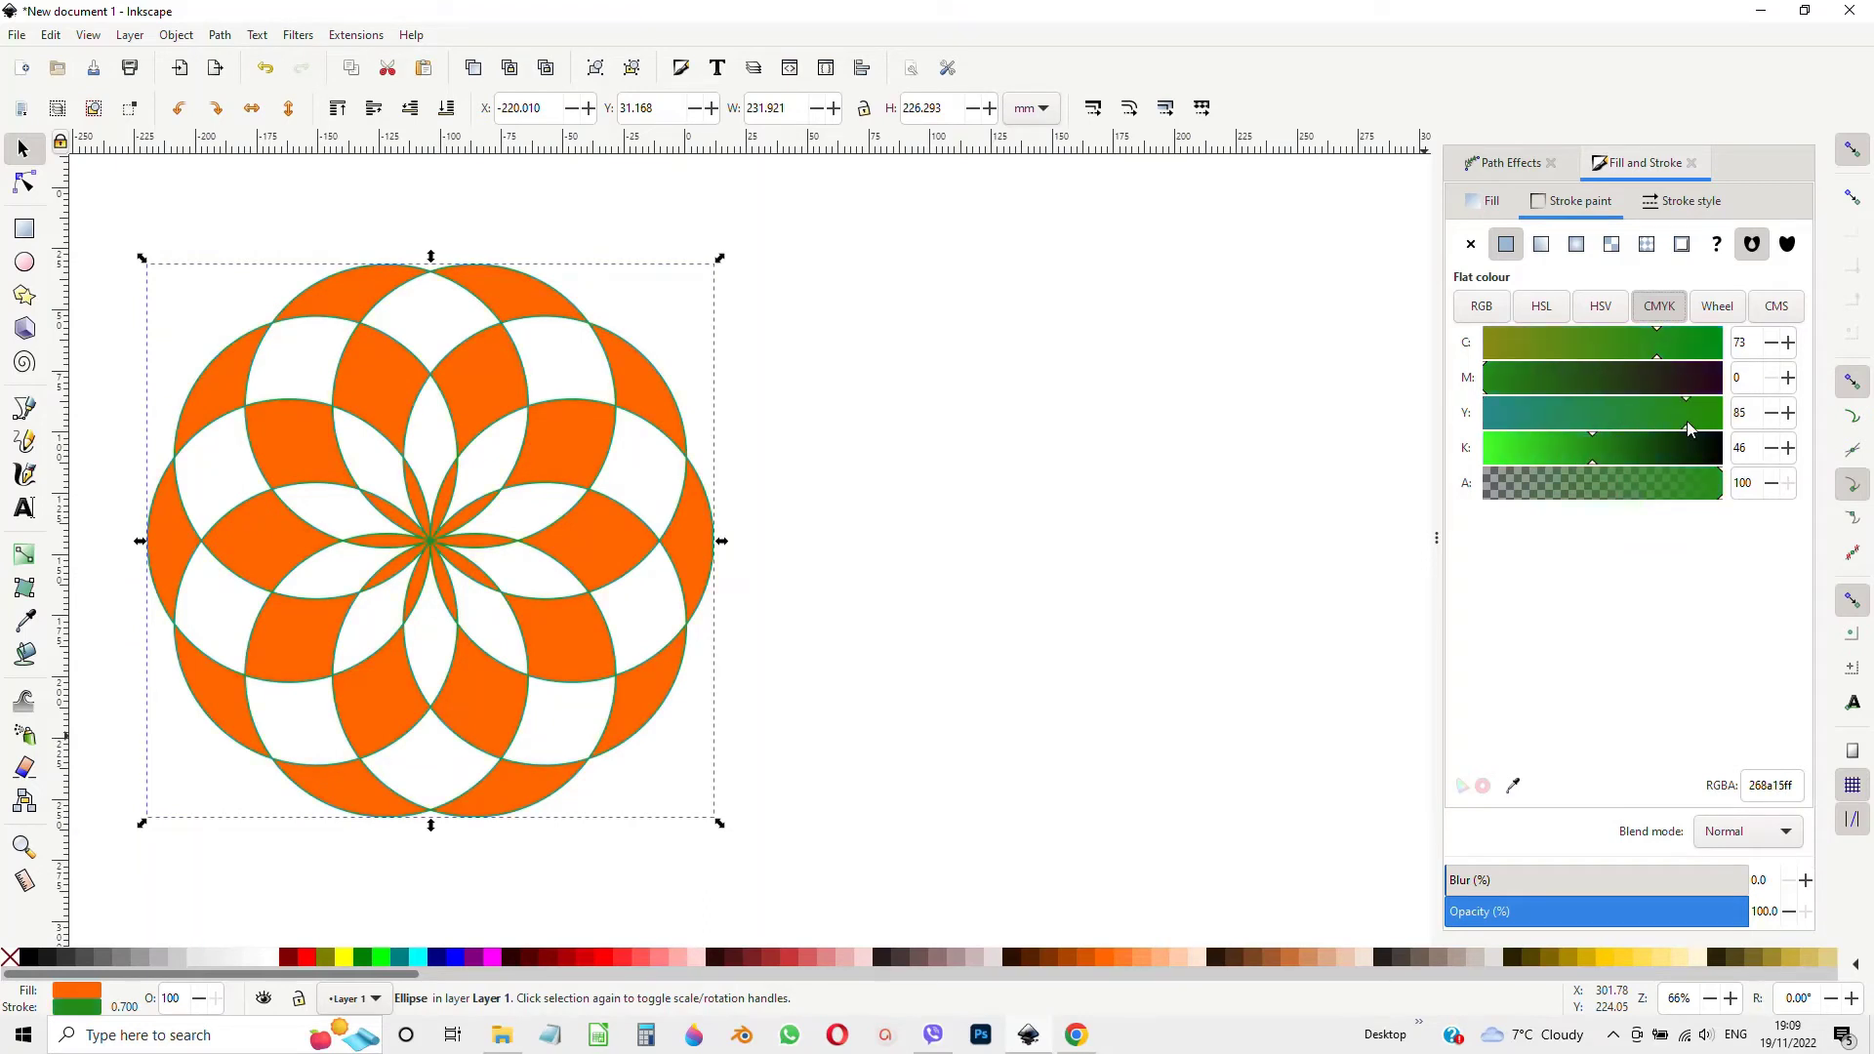
pyautogui.moveTo(1528, 346); pyautogui.dragTo(1544, 353)
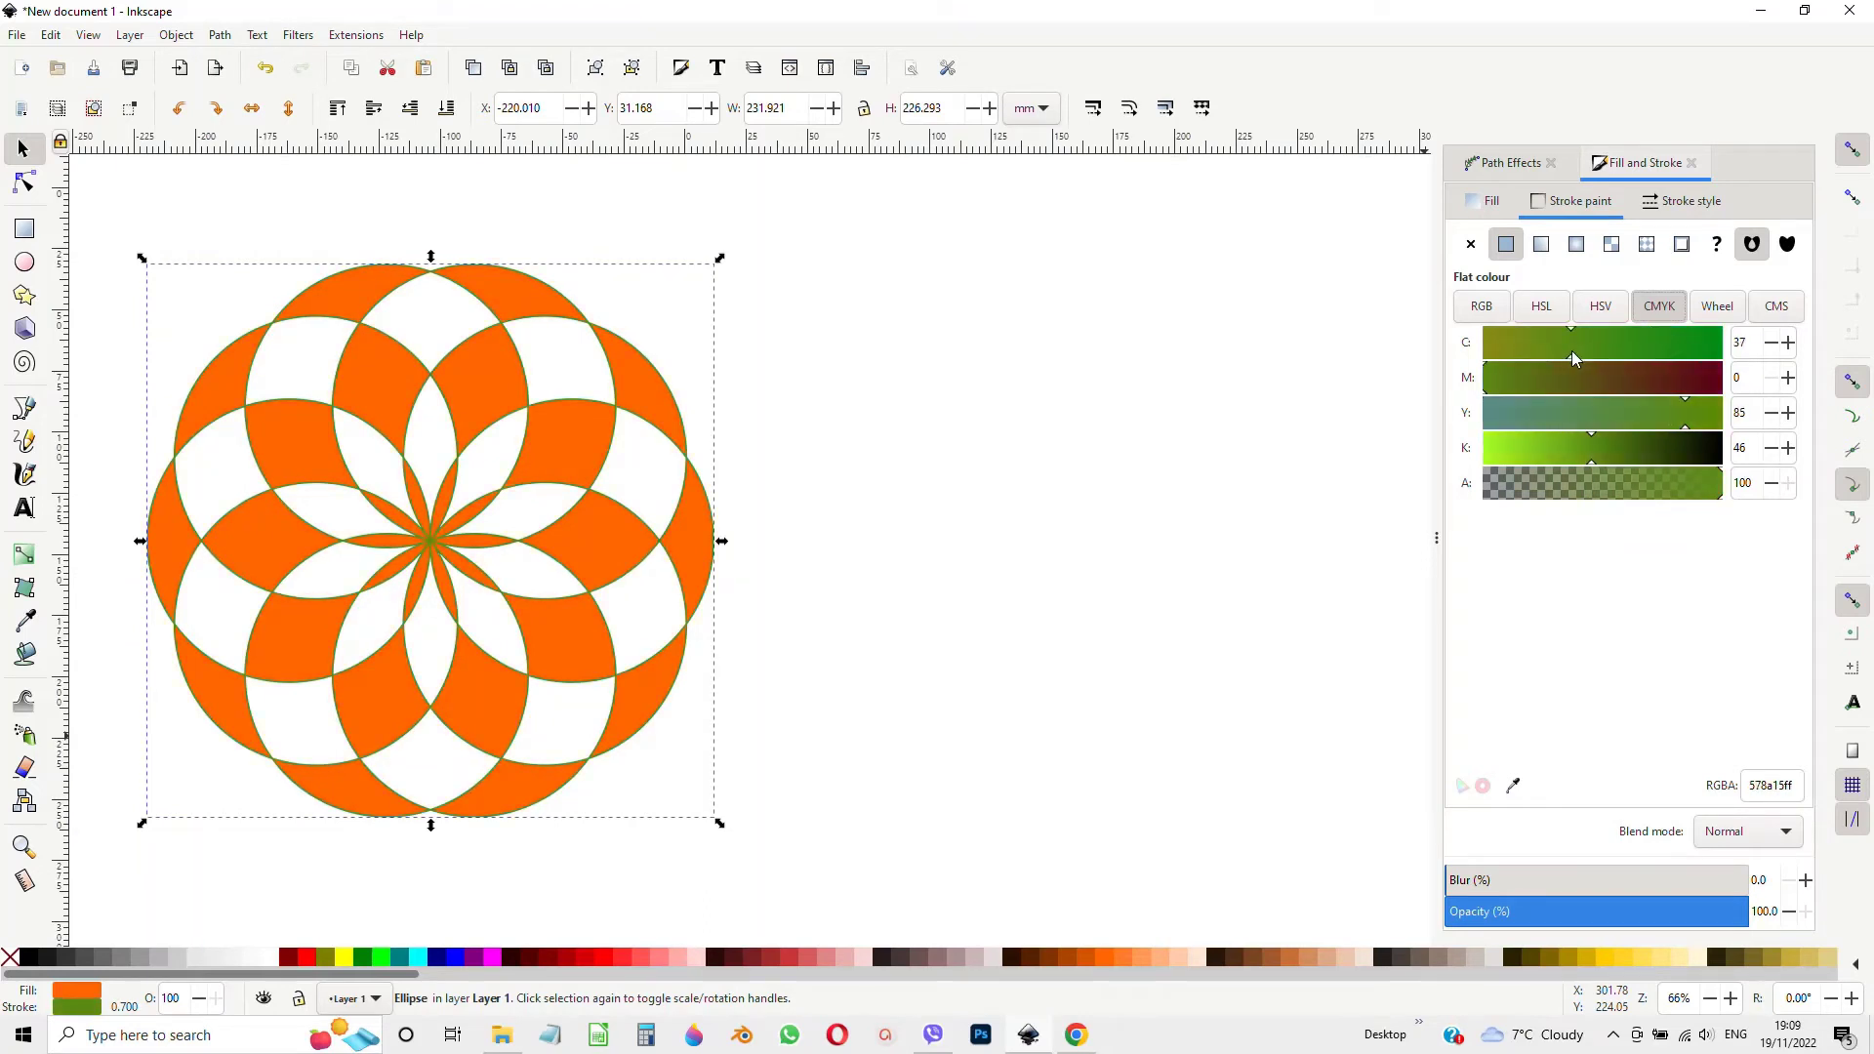
pyautogui.moveTo(1577, 448)
pyautogui.mouseDown()
pyautogui.moveTo(1624, 453)
pyautogui.moveTo(1536, 442)
pyautogui.mouseUp()
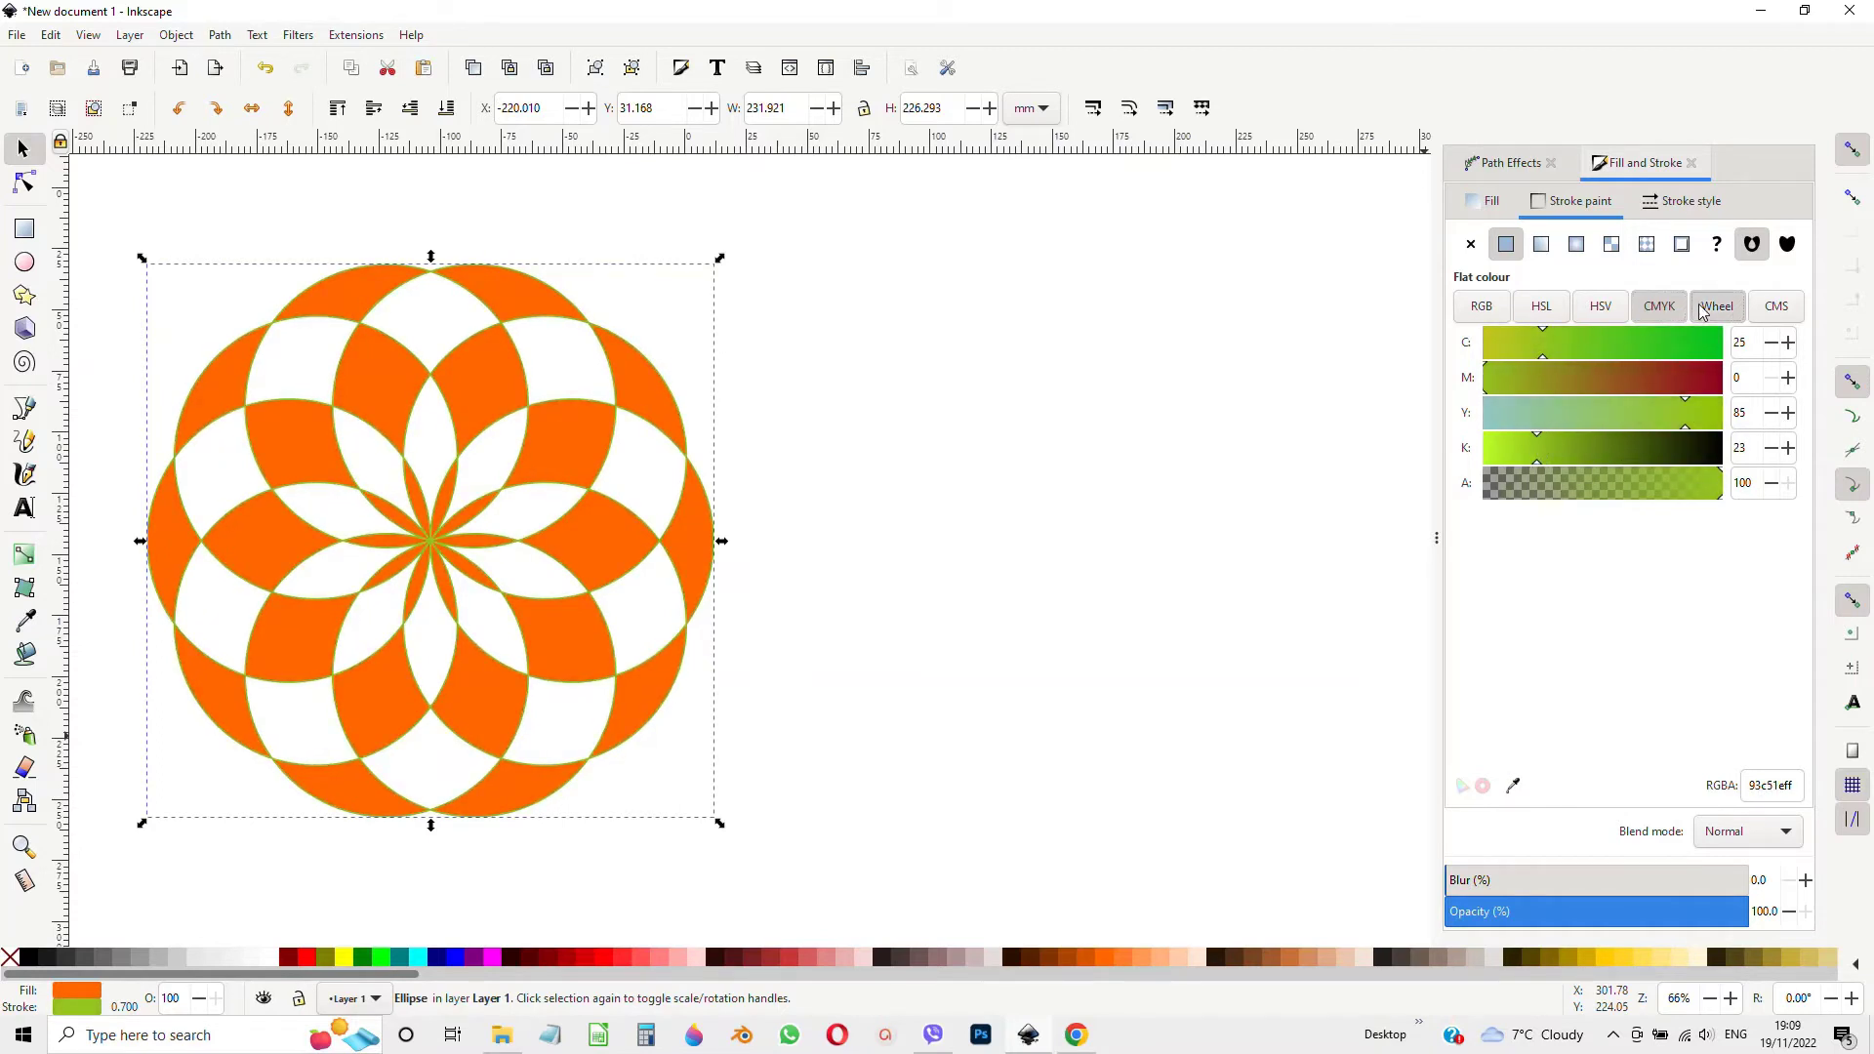
pyautogui.click(1704, 310)
pyautogui.moveTo(1724, 405)
pyautogui.mouseDown()
pyautogui.moveTo(1702, 397)
pyautogui.moveTo(1726, 424)
pyautogui.mouseUp()
pyautogui.click(1527, 422)
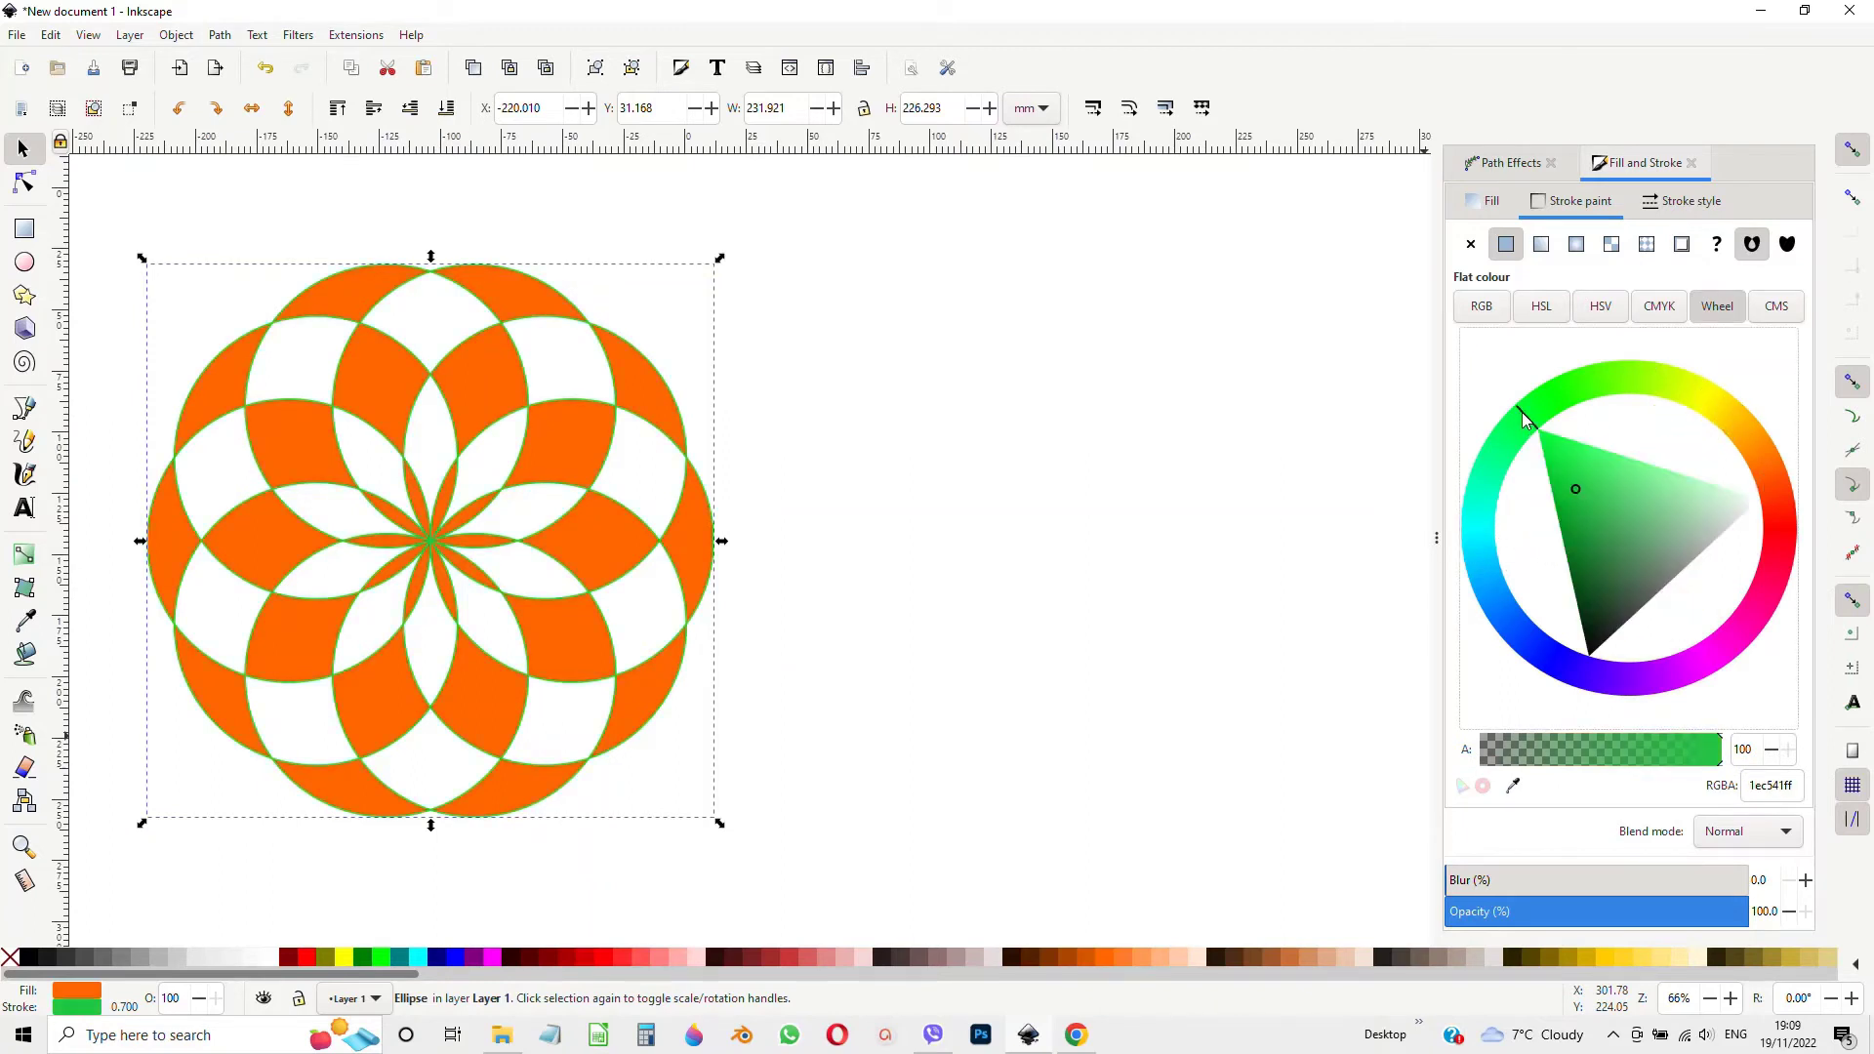
# Thicken the outlines from 0.7 mm to 1.1 mm.
pyautogui.click(1688, 202)
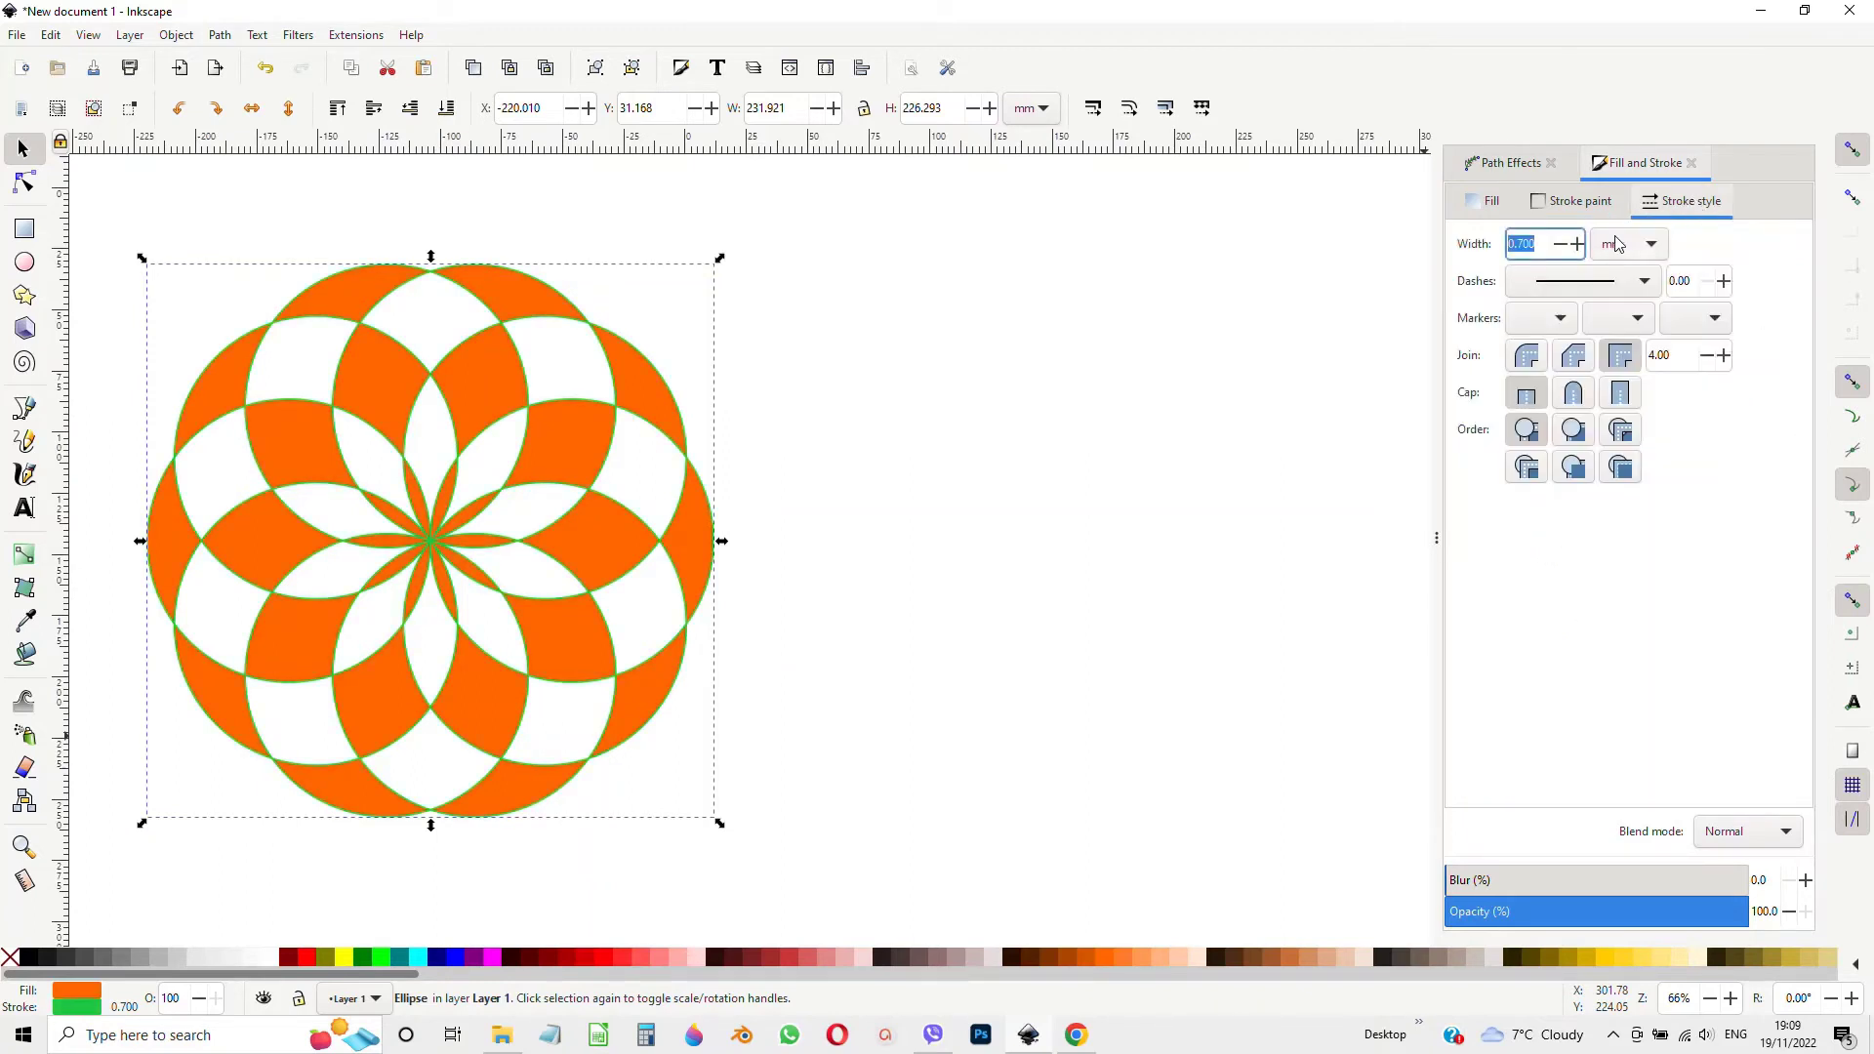
pyautogui.click(1578, 244)
pyautogui.click(1579, 244)
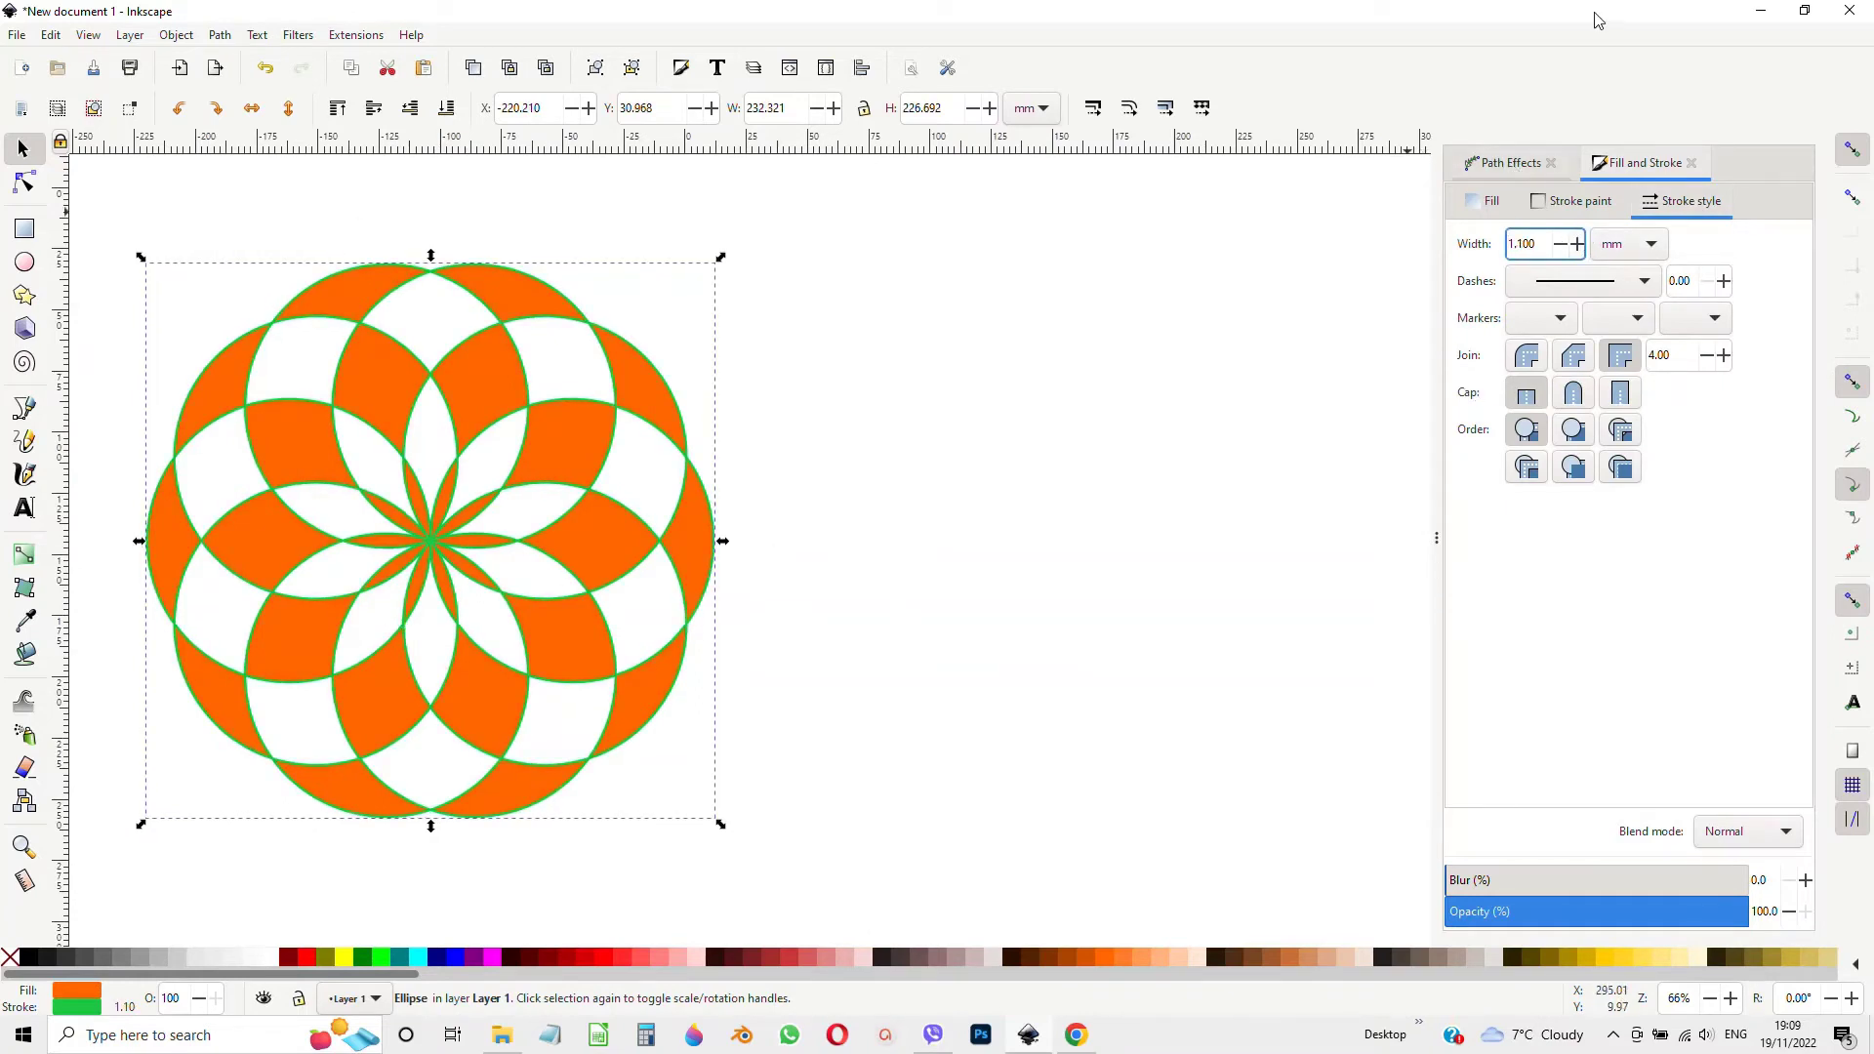
pyautogui.click(1508, 166)
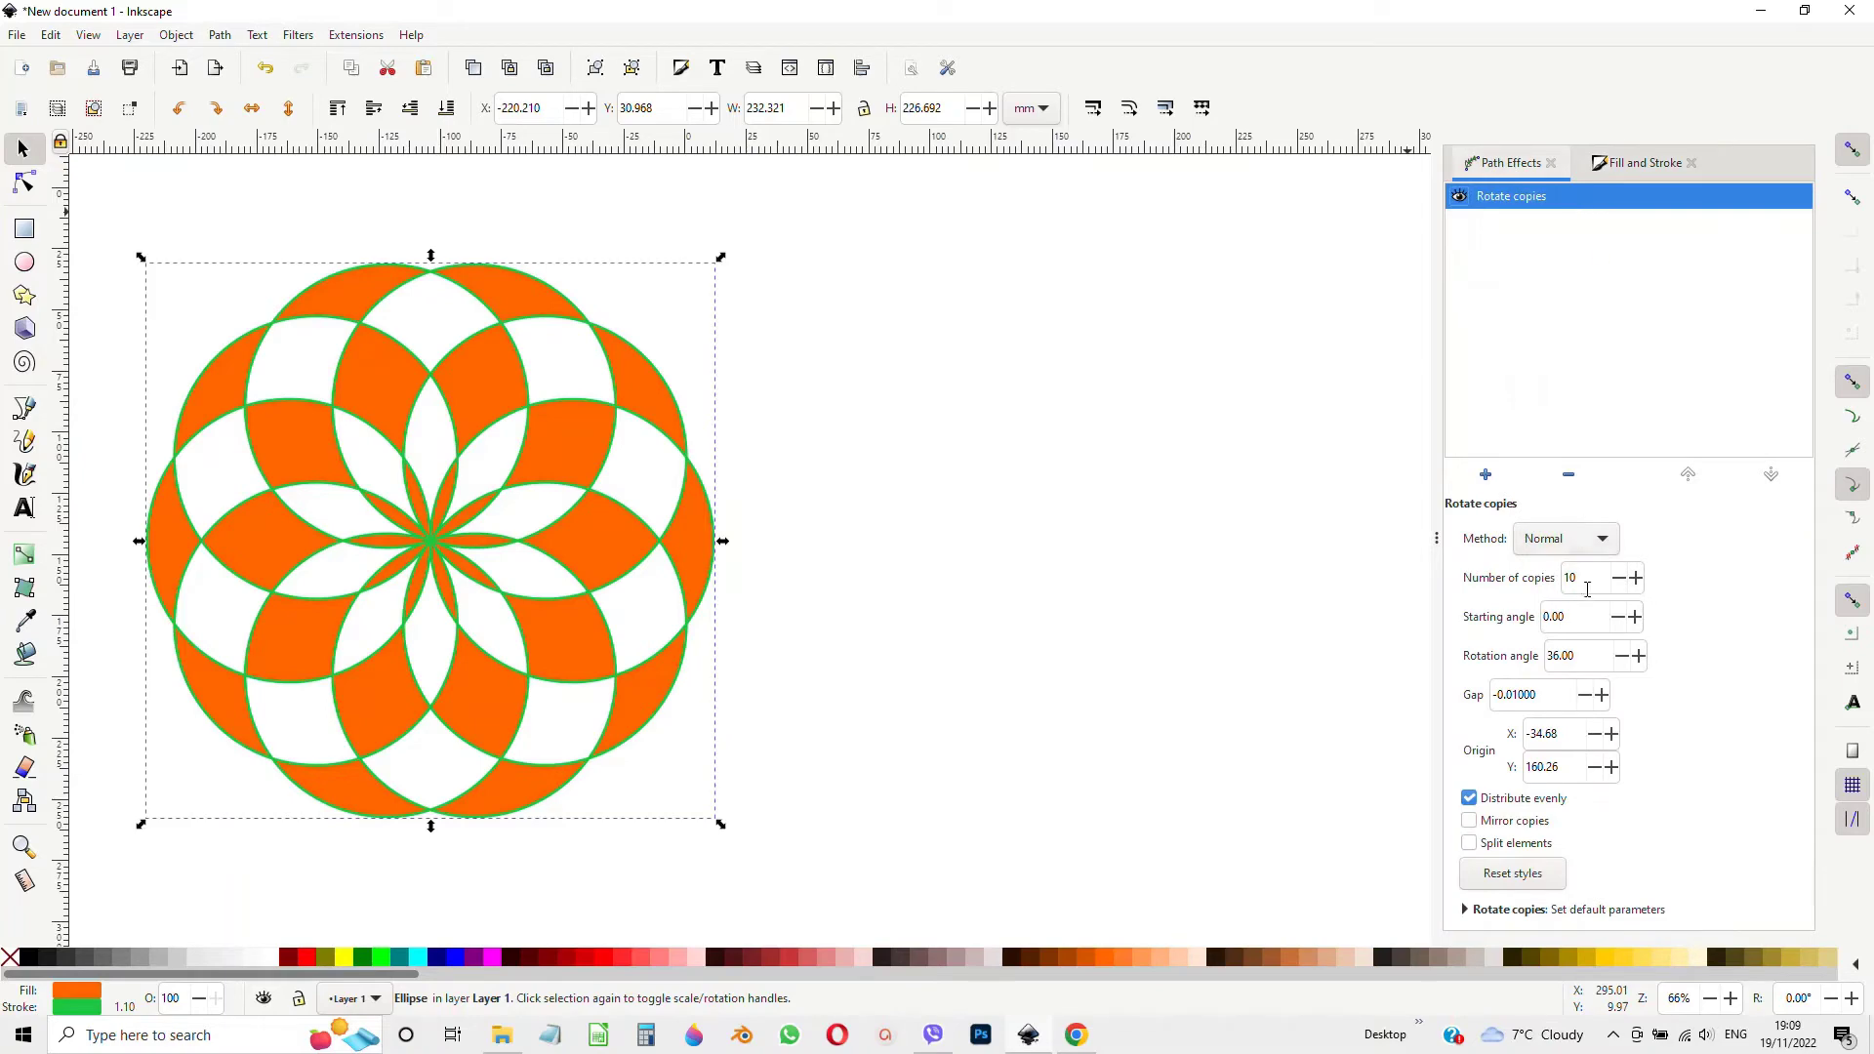
# Raise the rotated copies from 10 to 35 and drag the circle toward the page centre.
pyautogui.click(1636, 581)
pyautogui.click(1635, 581)
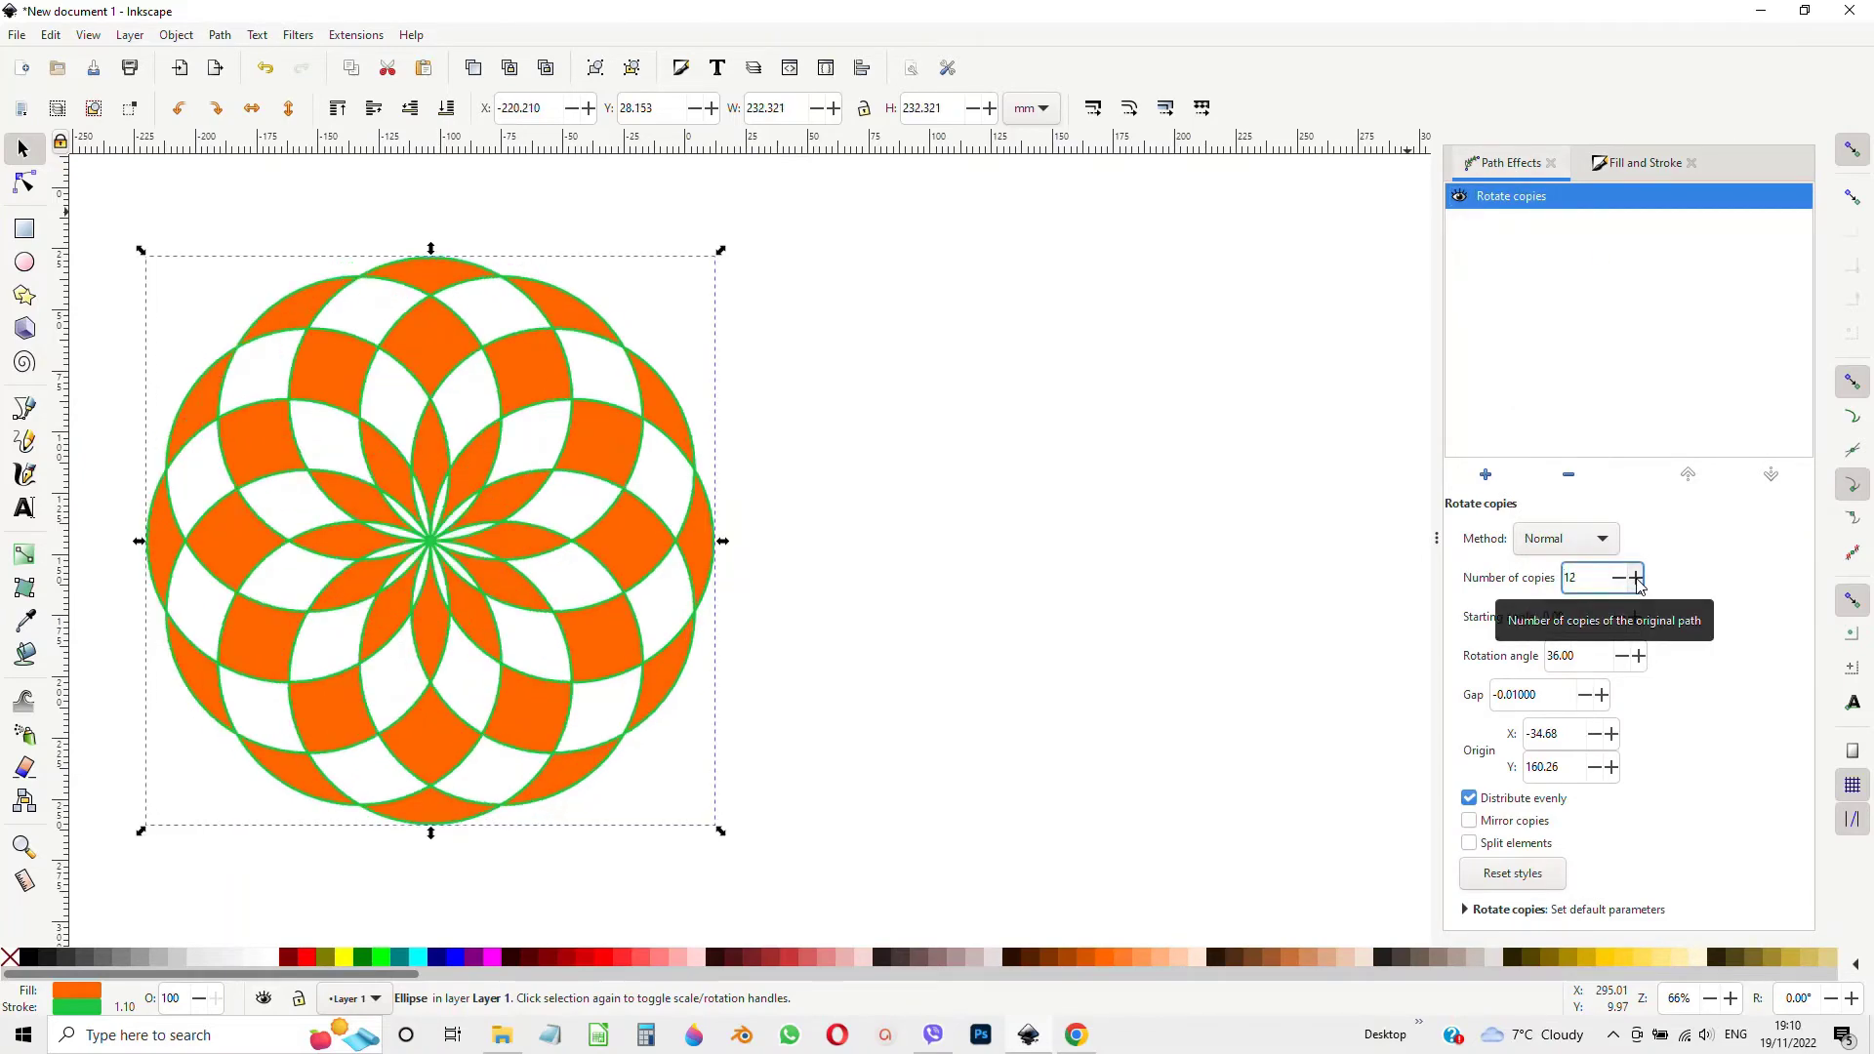
pyautogui.click(1636, 580)
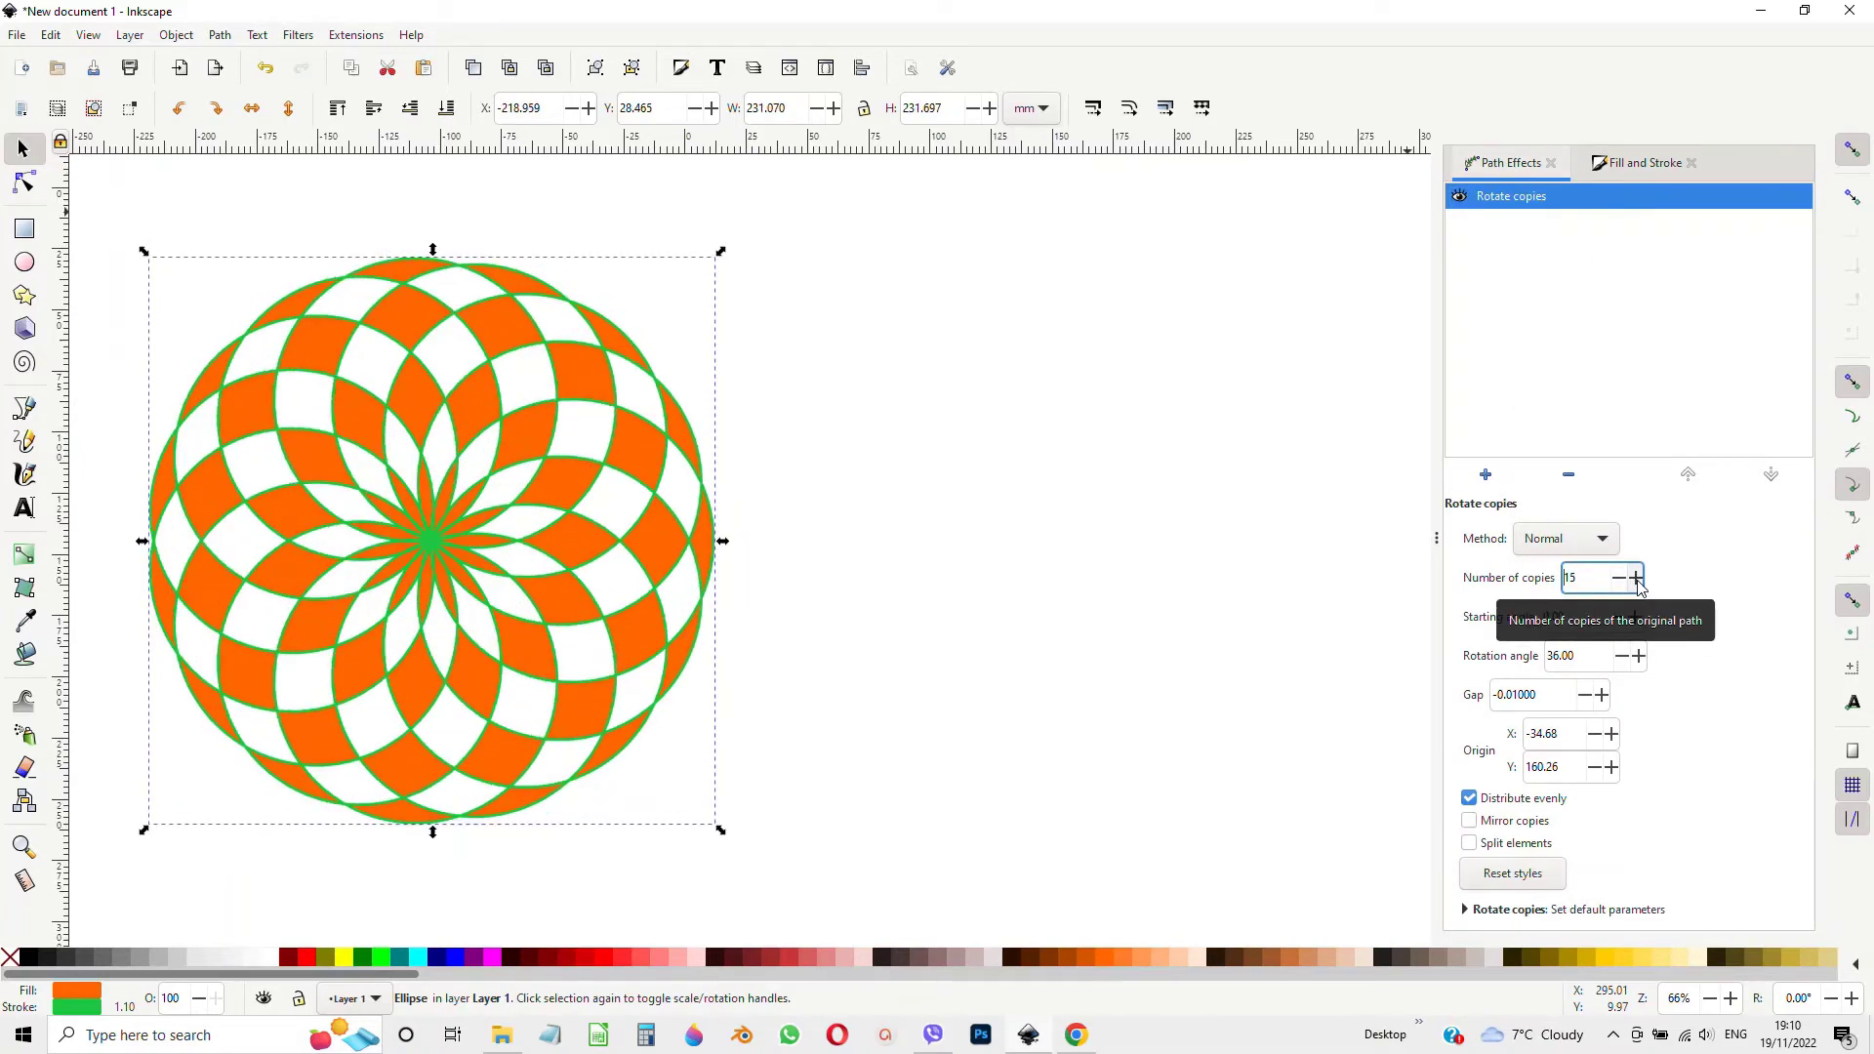
pyautogui.click(1637, 580)
pyautogui.click(1636, 579)
pyautogui.click(1636, 580)
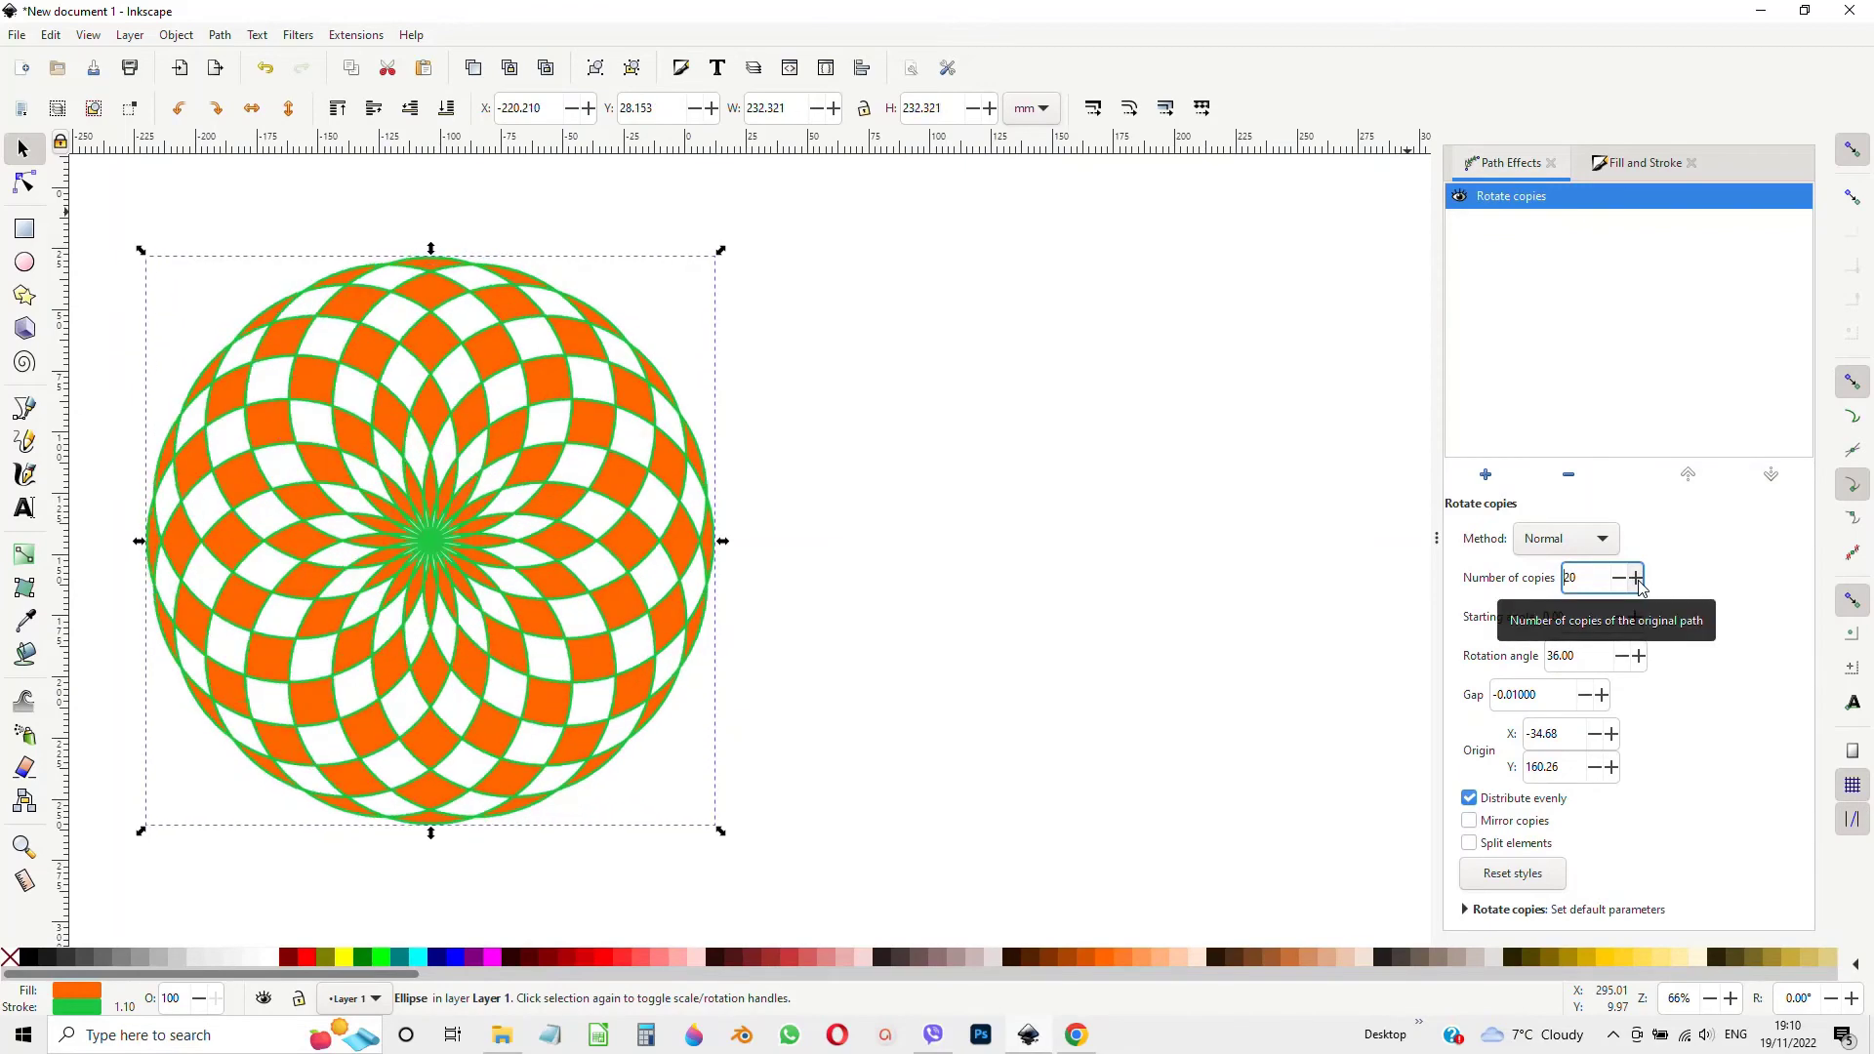
pyautogui.click(1636, 580)
pyautogui.click(1636, 580)
pyautogui.click(1636, 580)
pyautogui.click(1636, 580)
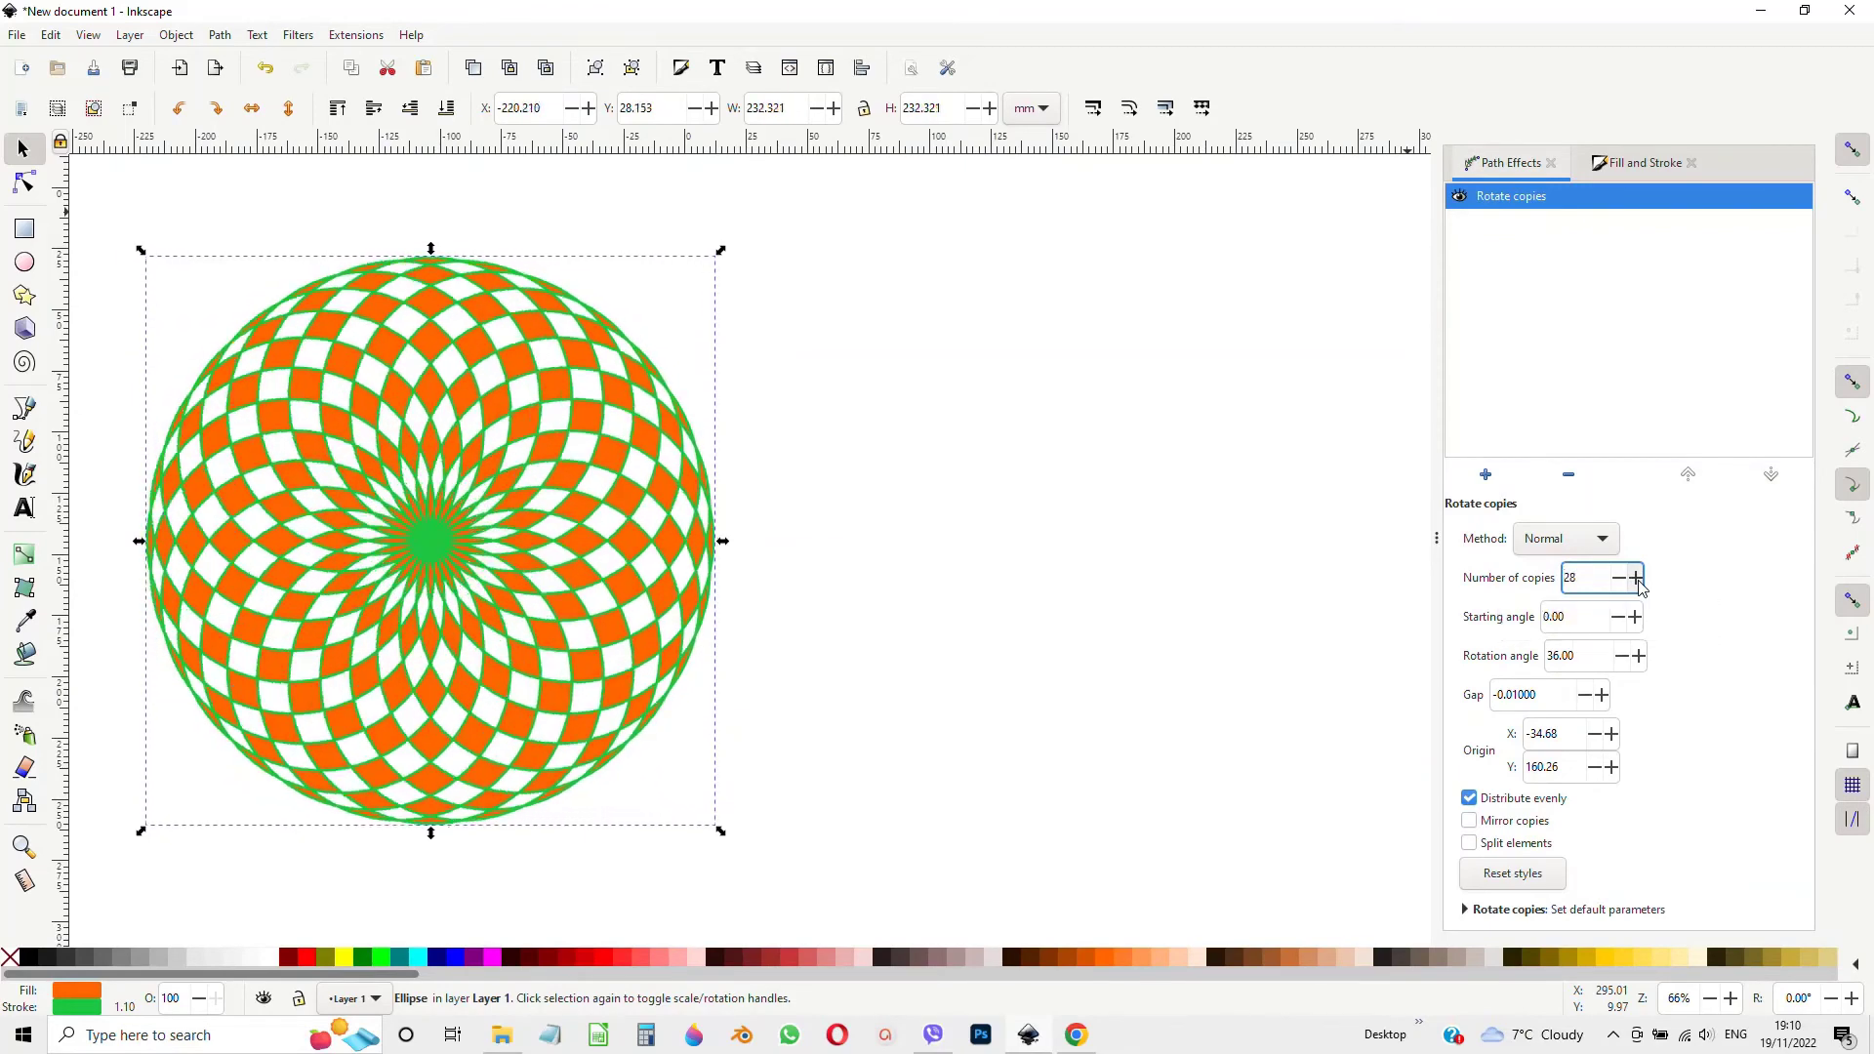
pyautogui.click(1636, 580)
pyautogui.click(1636, 579)
pyautogui.click(1636, 580)
pyautogui.click(1636, 580)
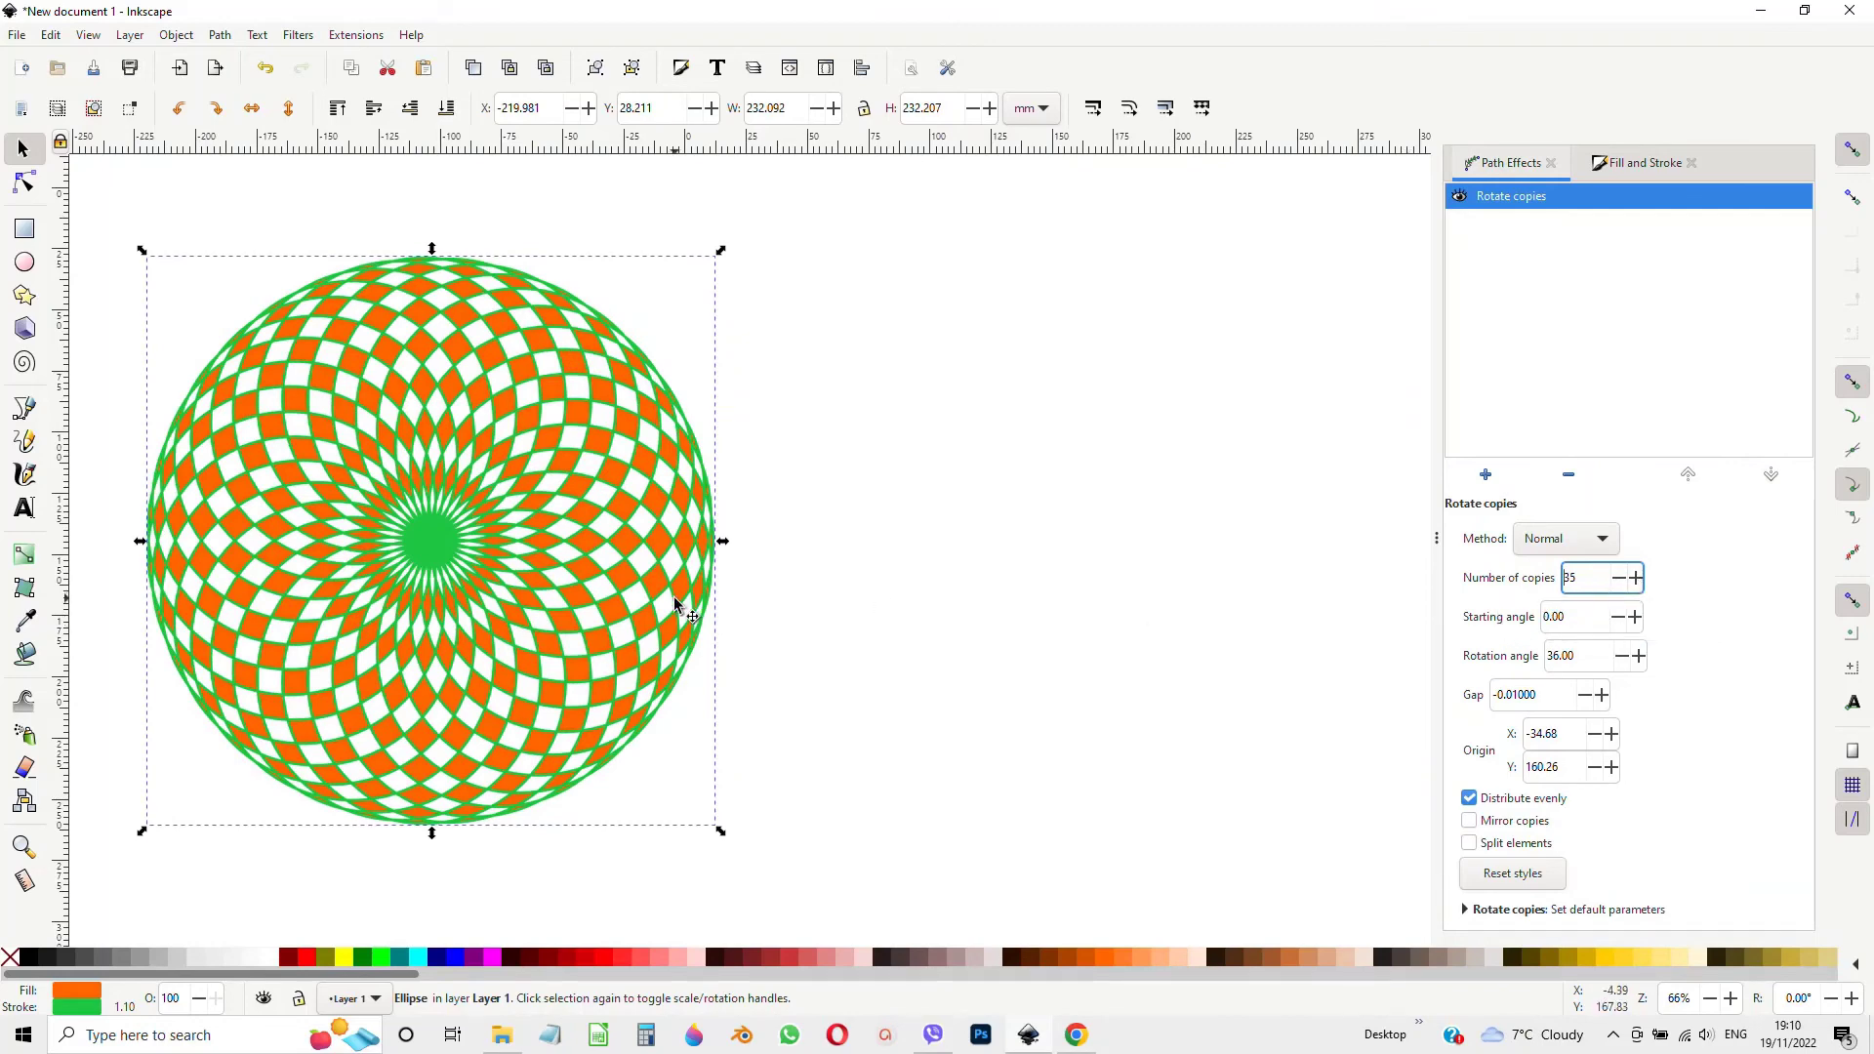
pyautogui.moveTo(676, 604); pyautogui.dragTo(1047, 615)
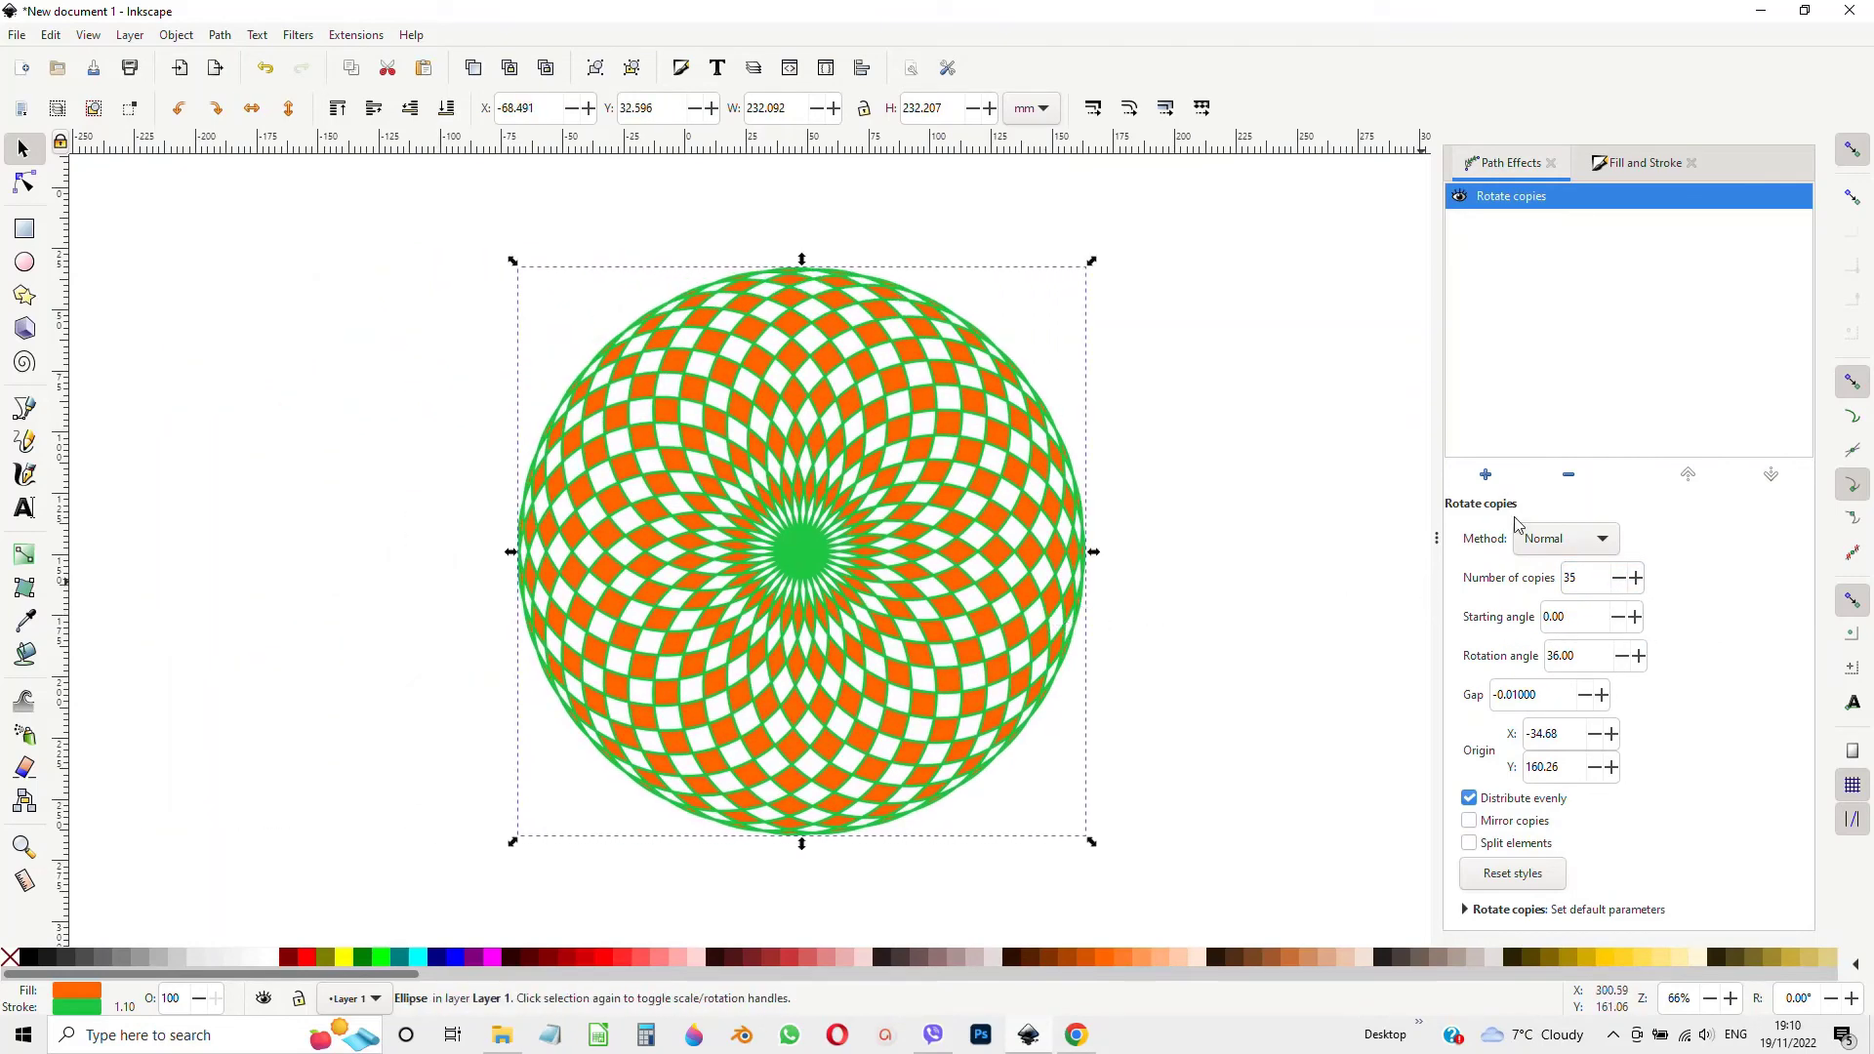
# Lower the Rotate copies count down to 15.
pyautogui.click(1620, 580)
pyautogui.click(1621, 580)
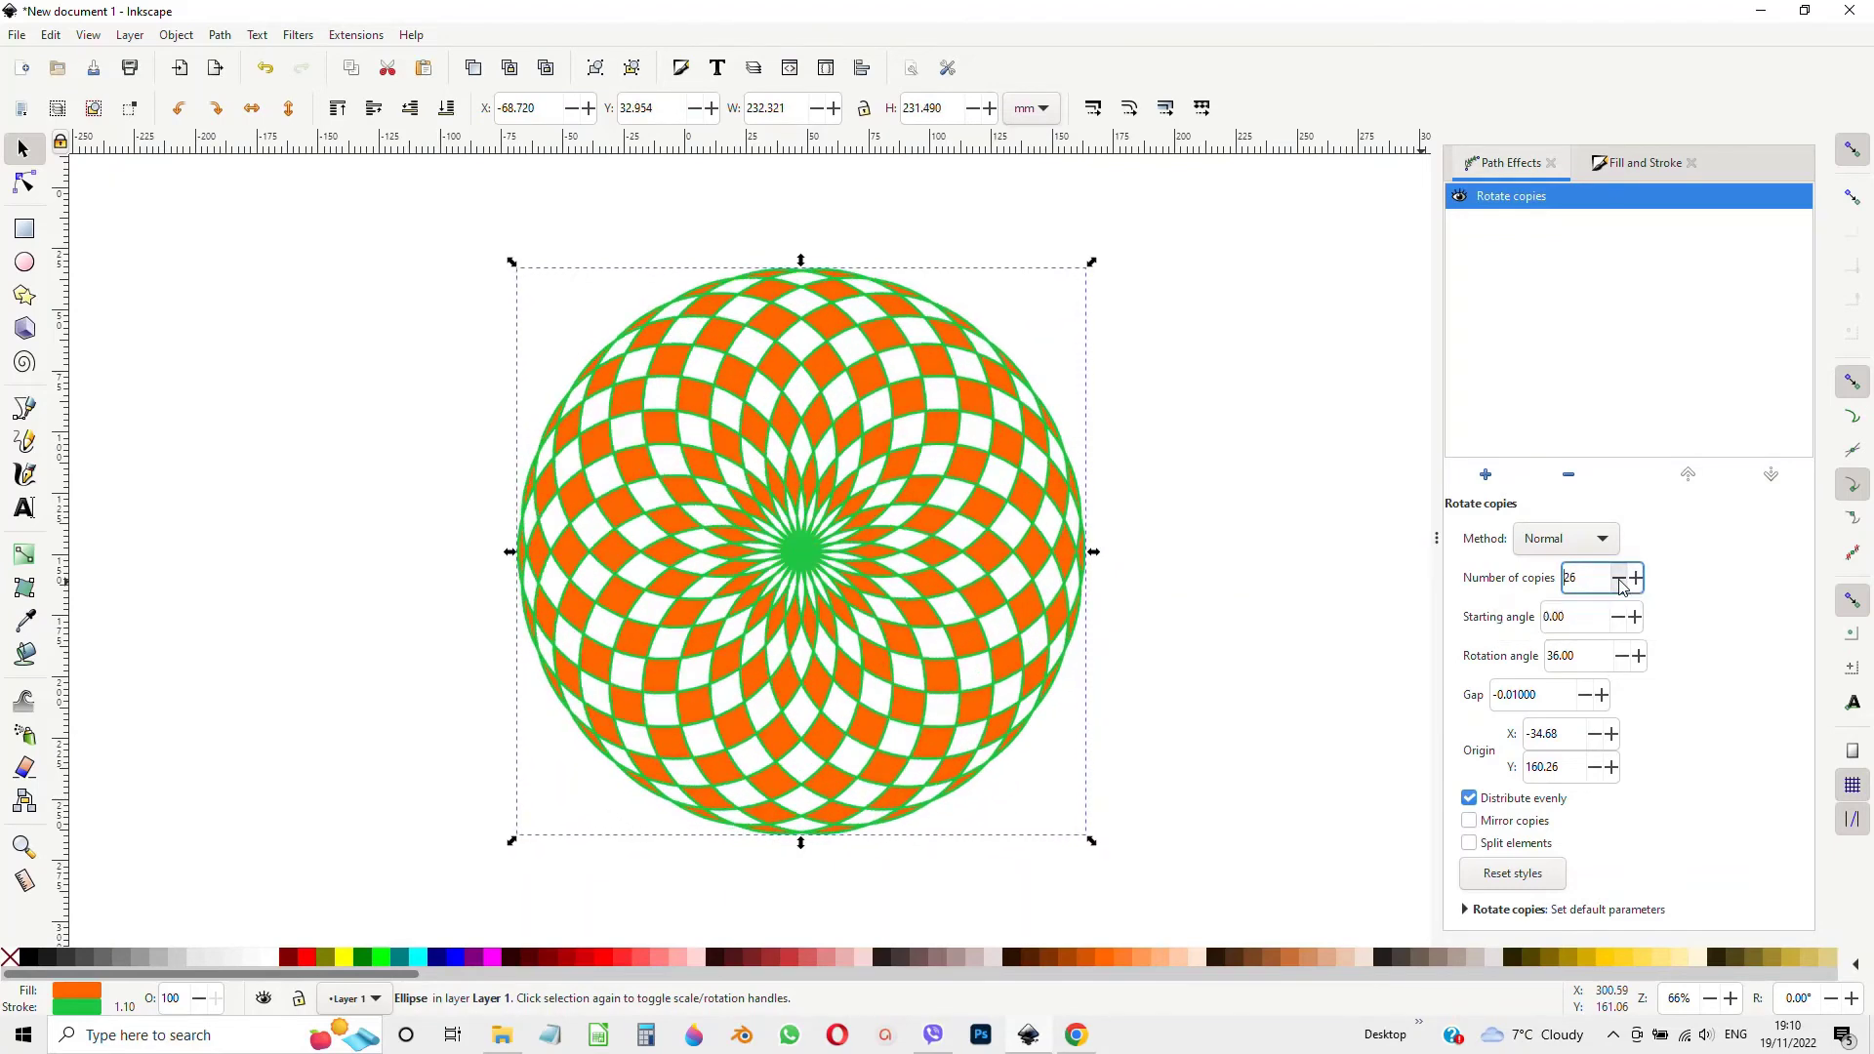
pyautogui.click(1619, 579)
pyautogui.click(1619, 578)
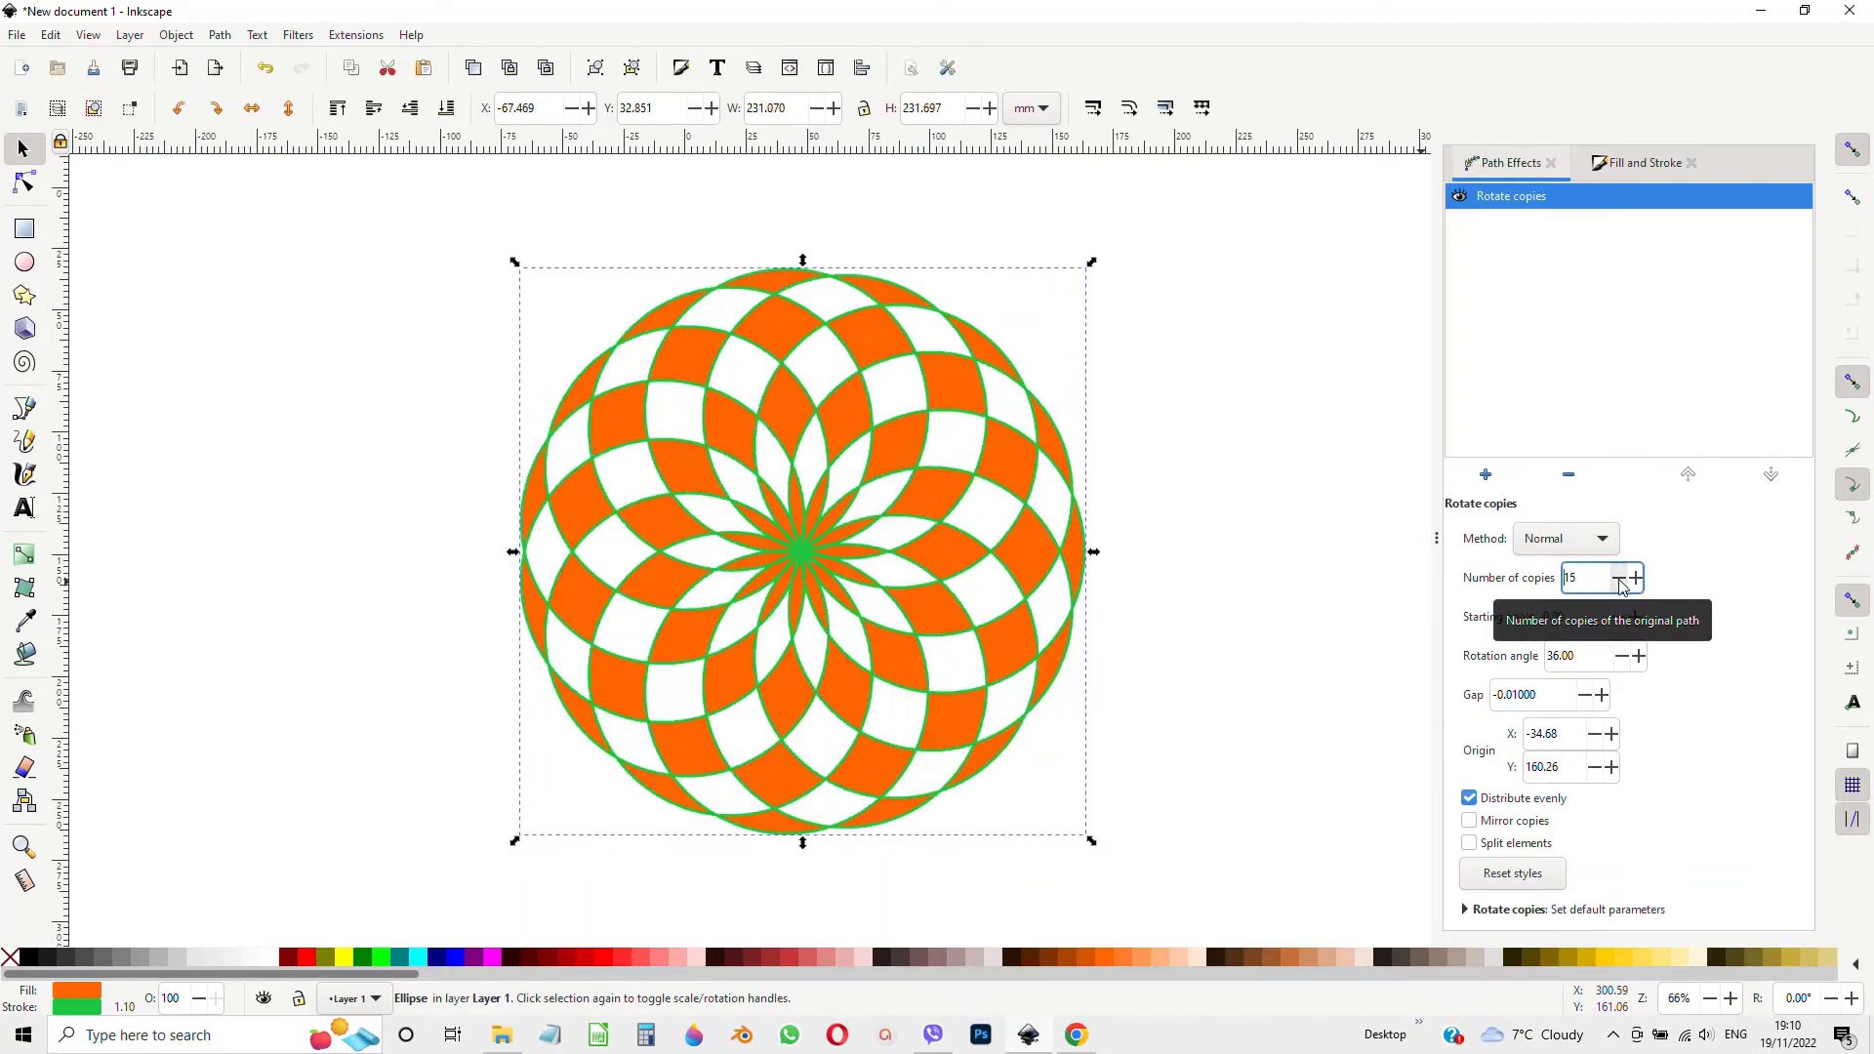
pyautogui.click(1620, 580)
pyautogui.click(1636, 579)
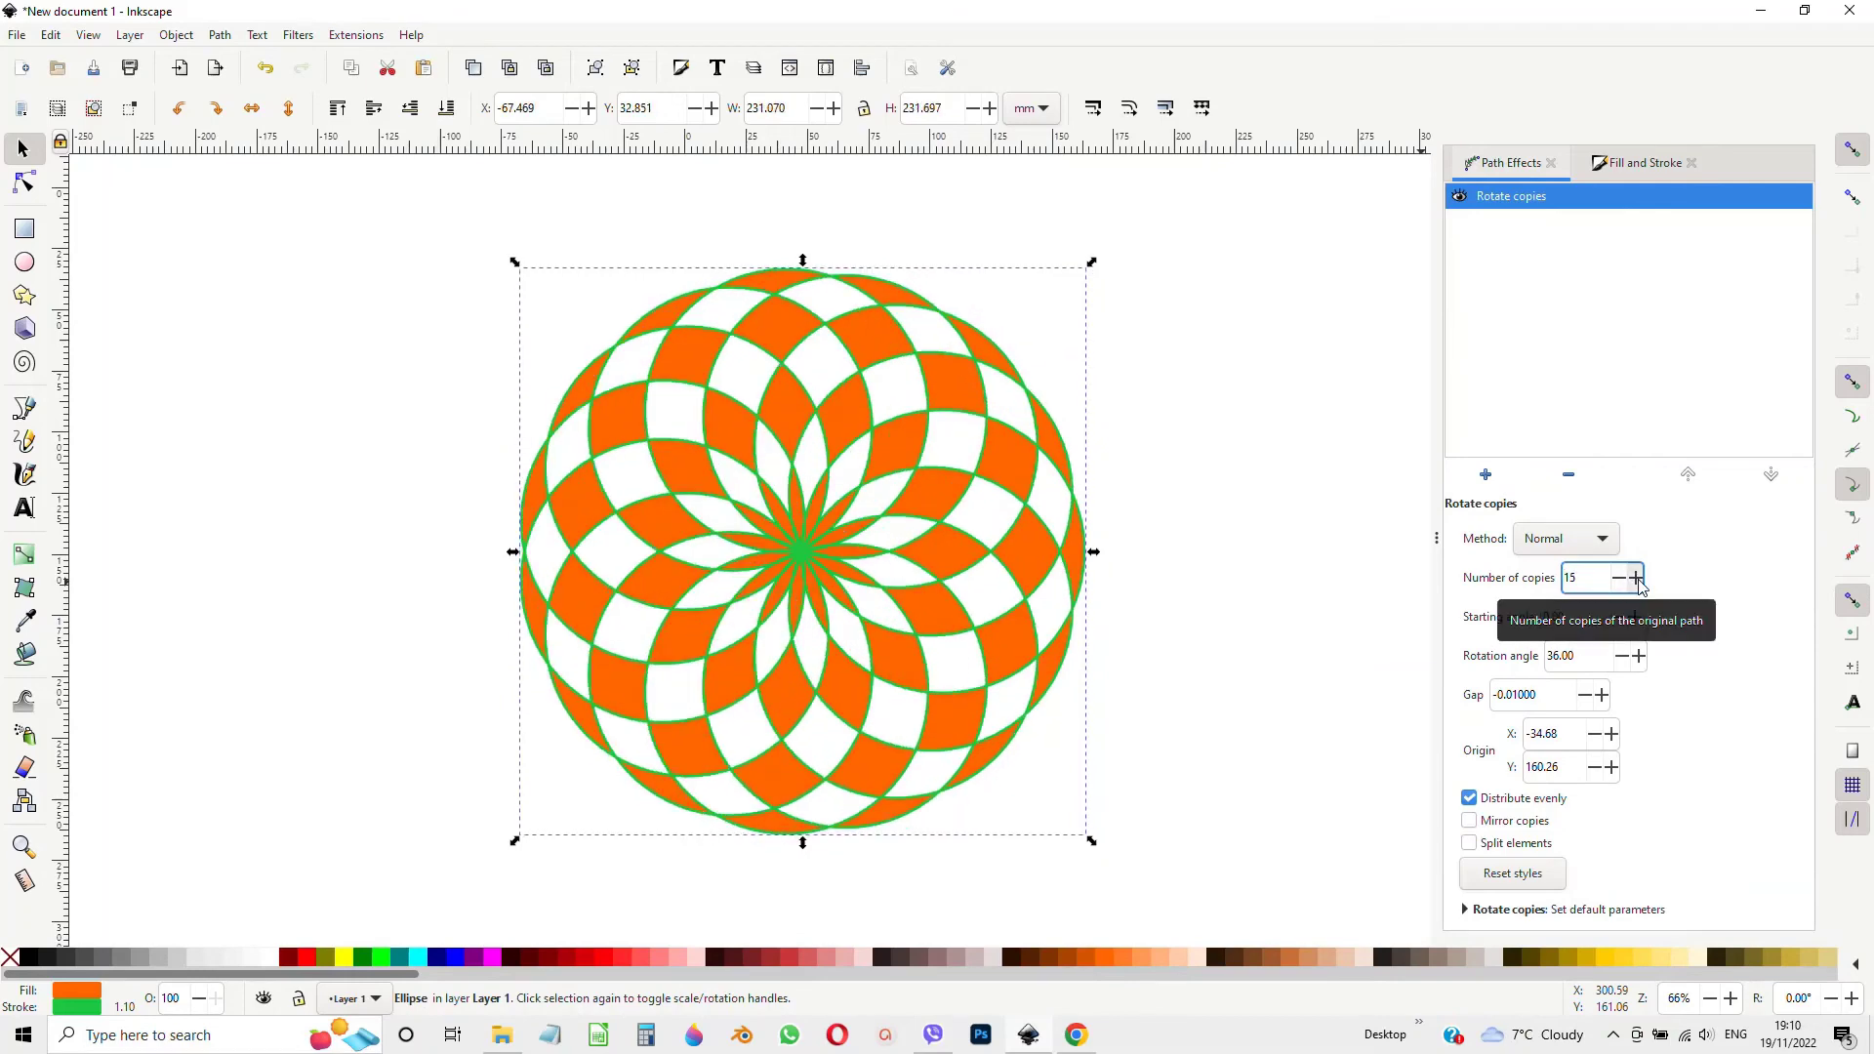
# Raise the rotated copies to 46 for a very dense mandala.
pyautogui.click(1636, 578)
pyautogui.click(1636, 579)
pyautogui.click(1636, 579)
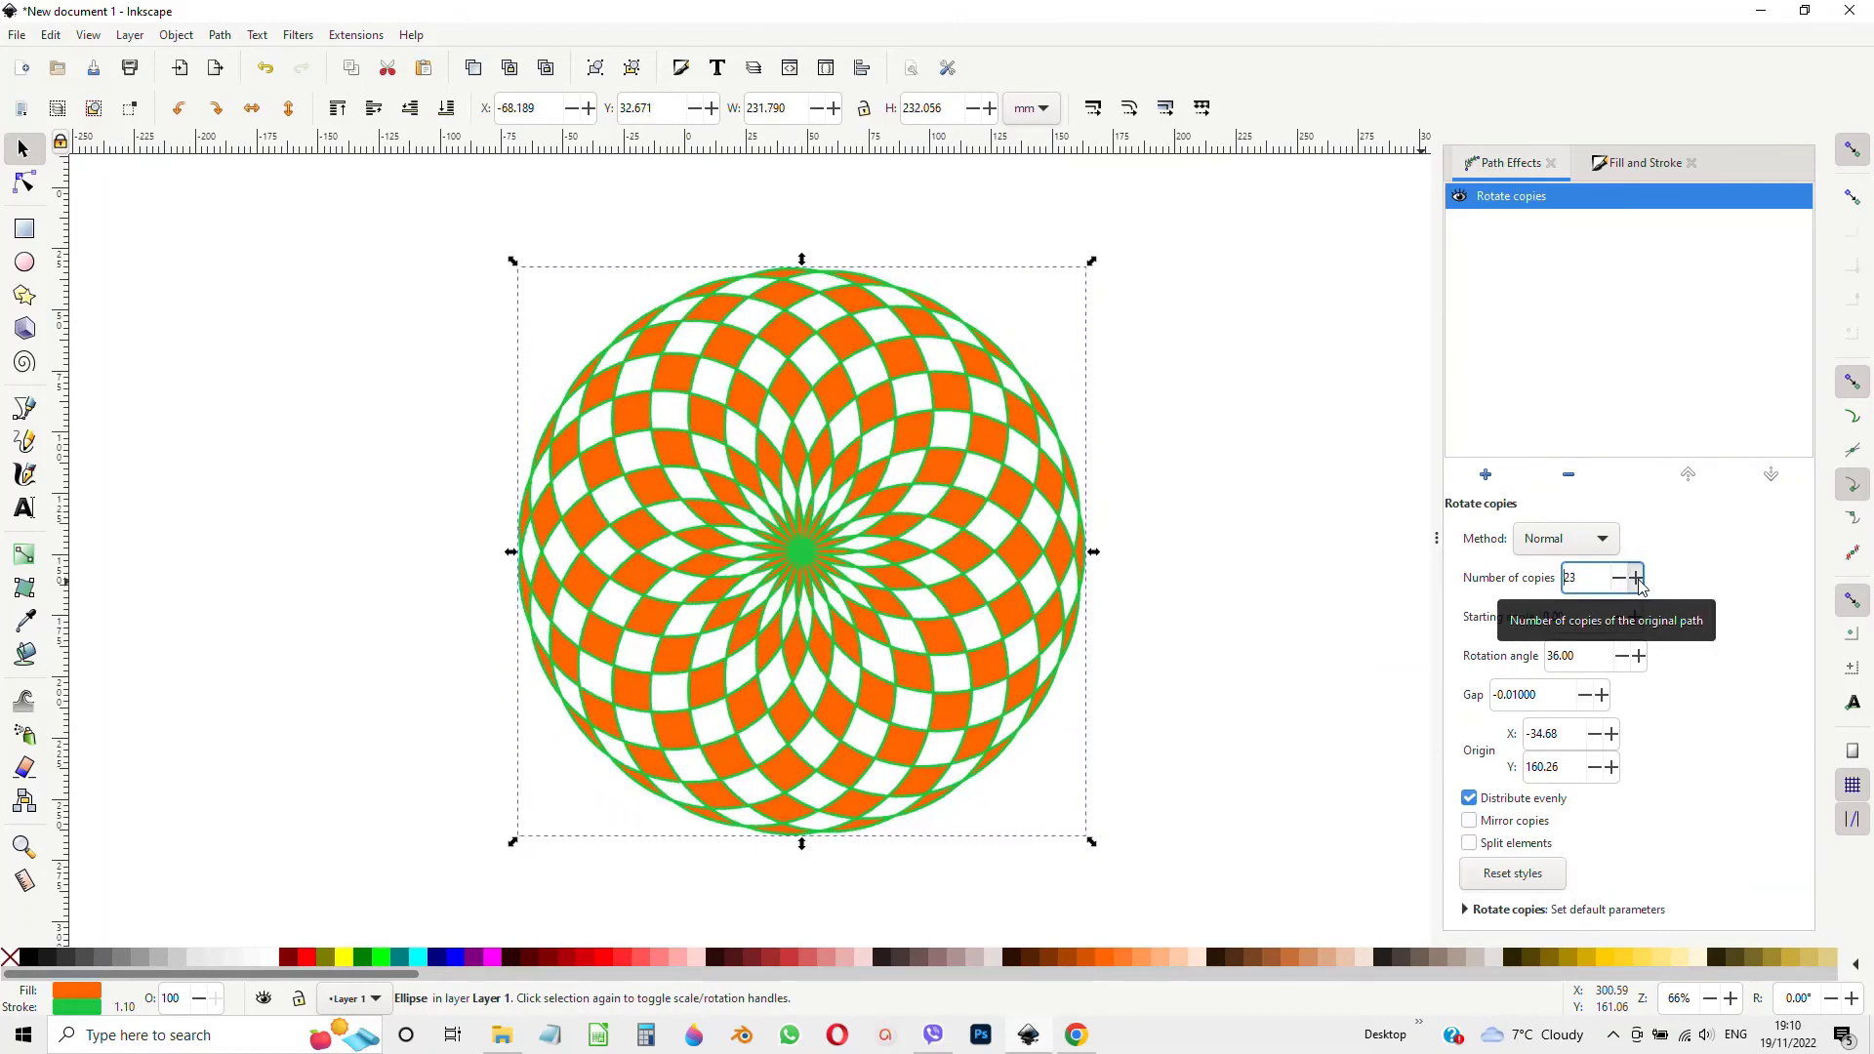
pyautogui.click(1637, 579)
pyautogui.click(1636, 579)
pyautogui.click(1636, 579)
pyautogui.click(1636, 579)
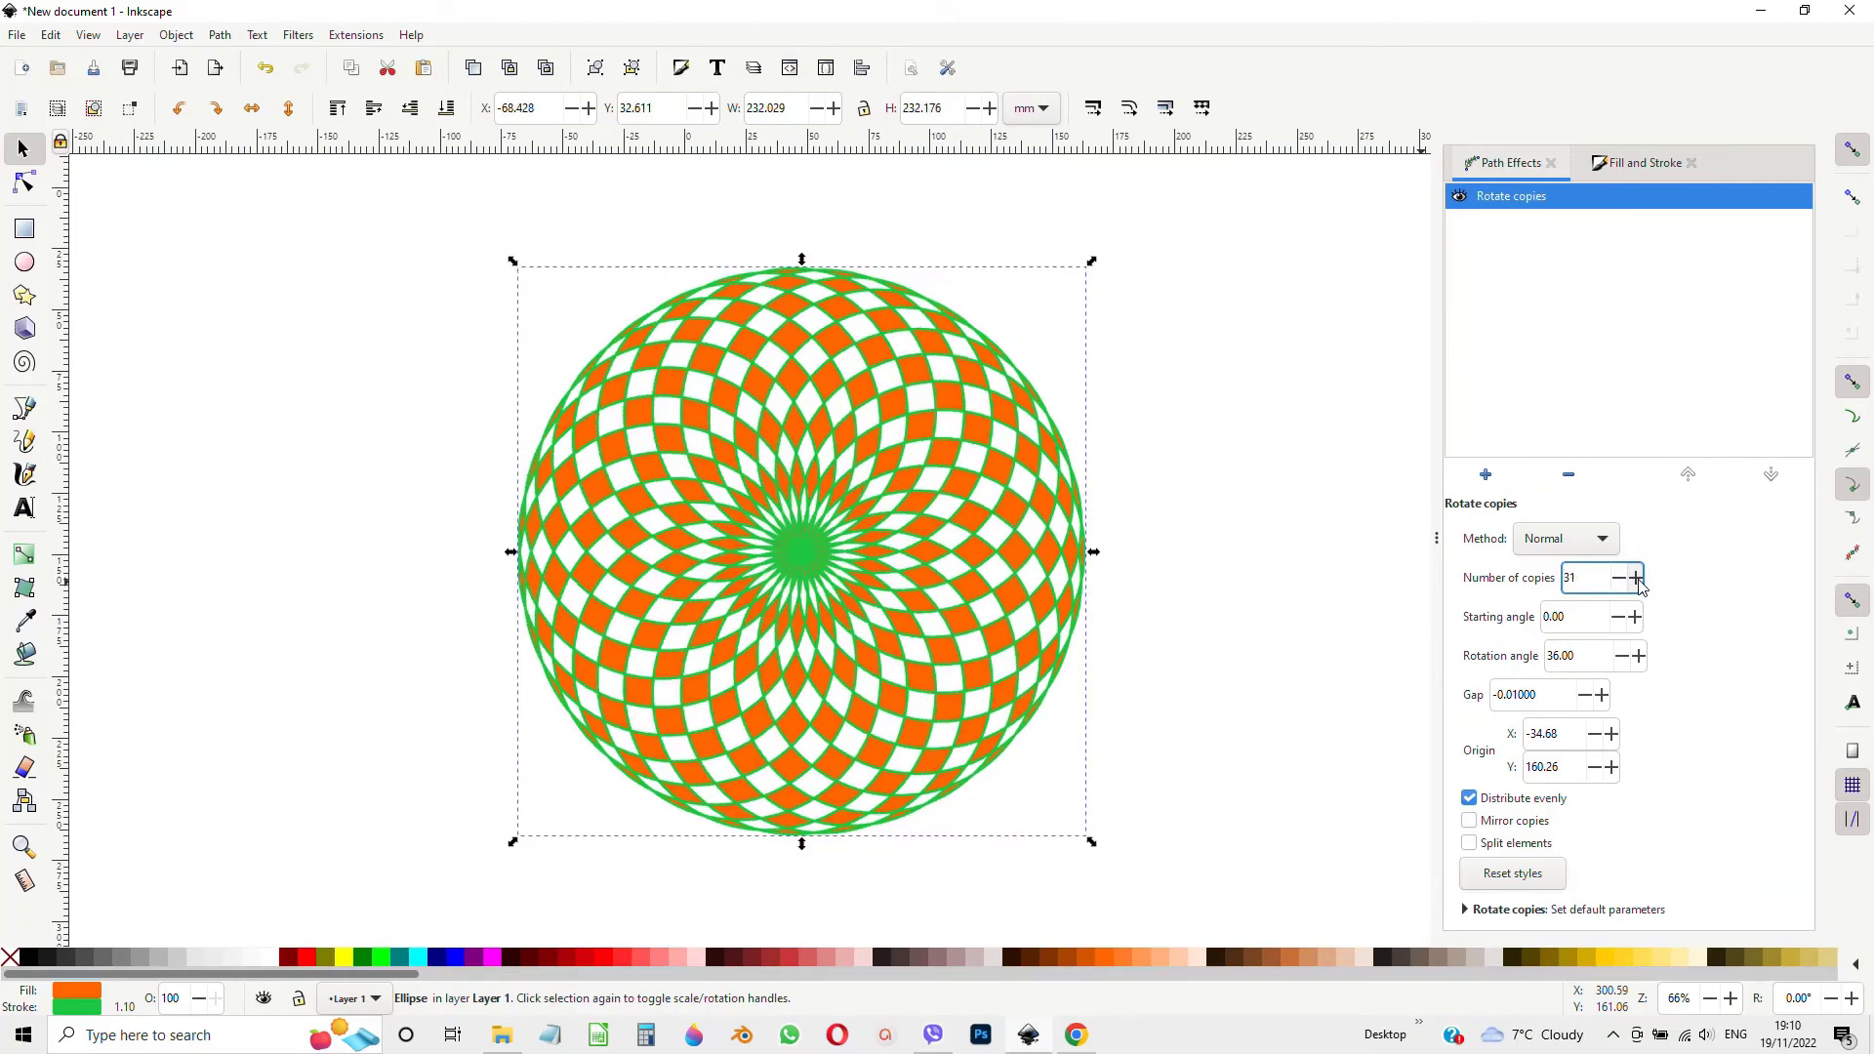
pyautogui.click(1636, 578)
pyautogui.click(1636, 579)
pyautogui.click(1636, 579)
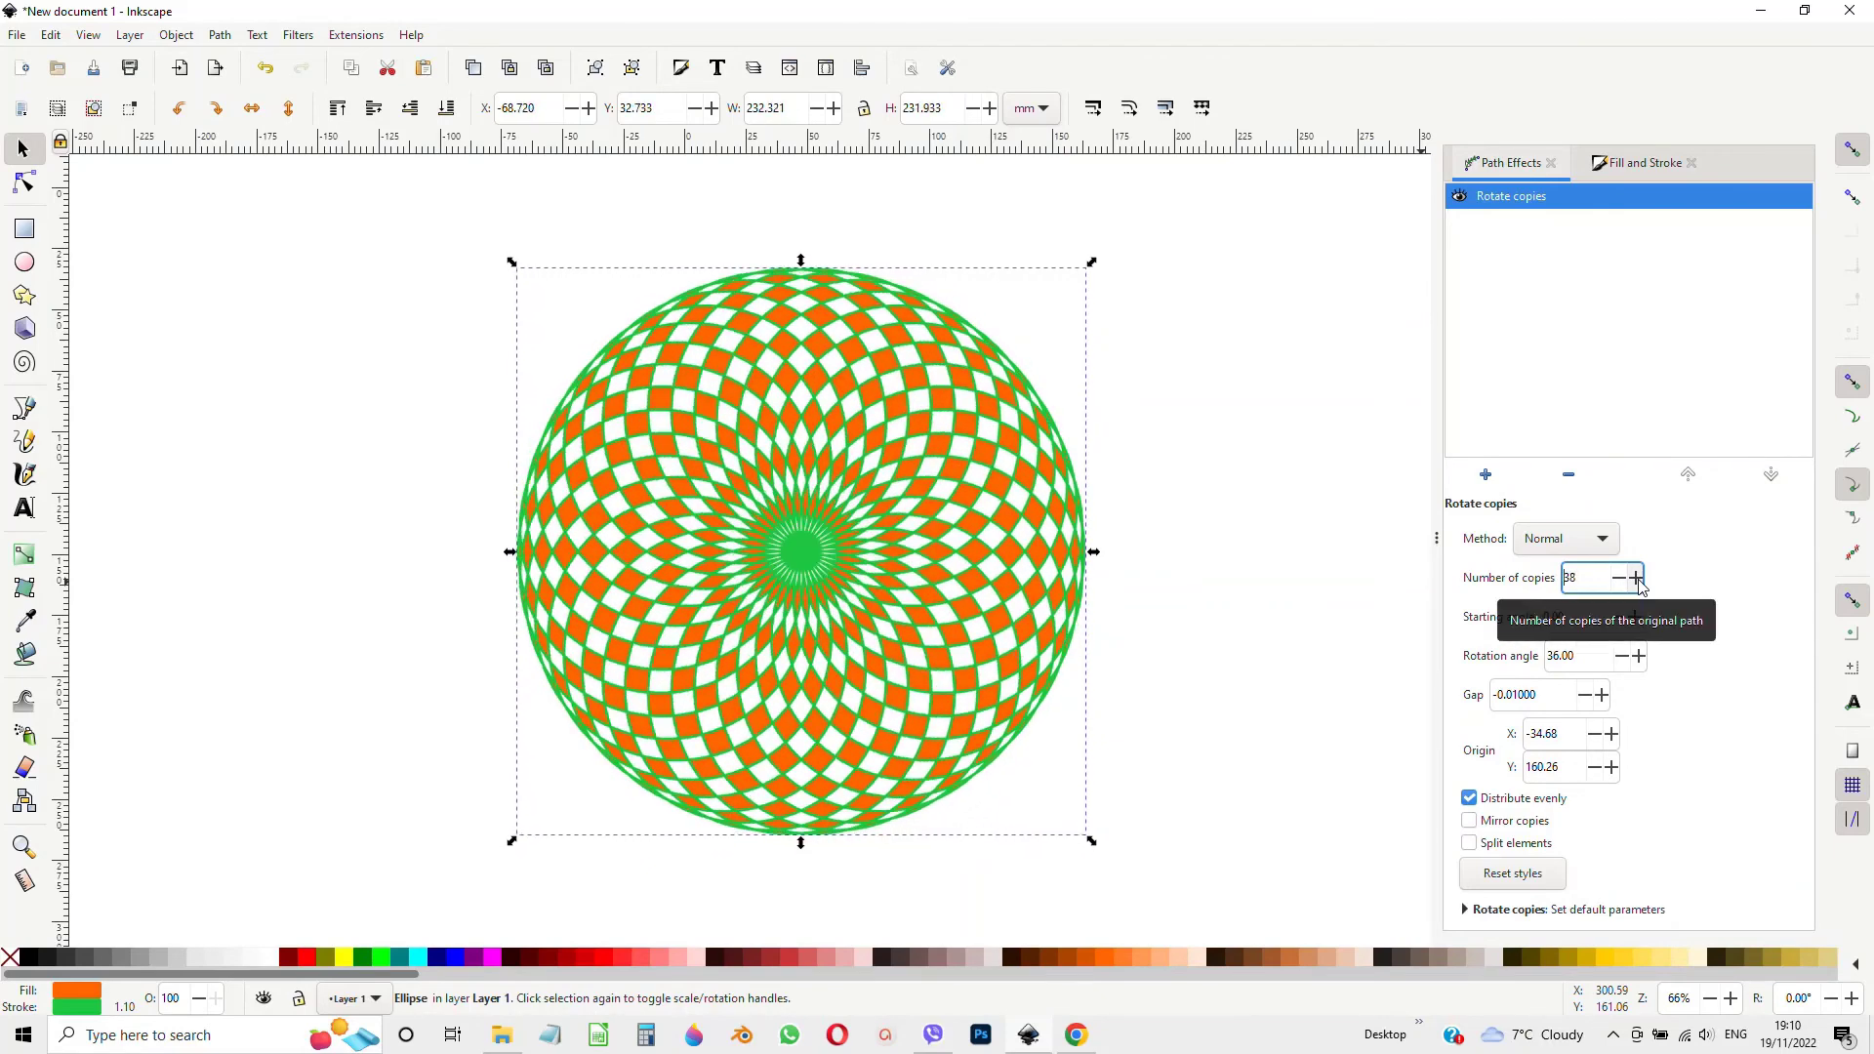
pyautogui.click(1636, 579)
pyautogui.click(1636, 579)
pyautogui.click(1637, 579)
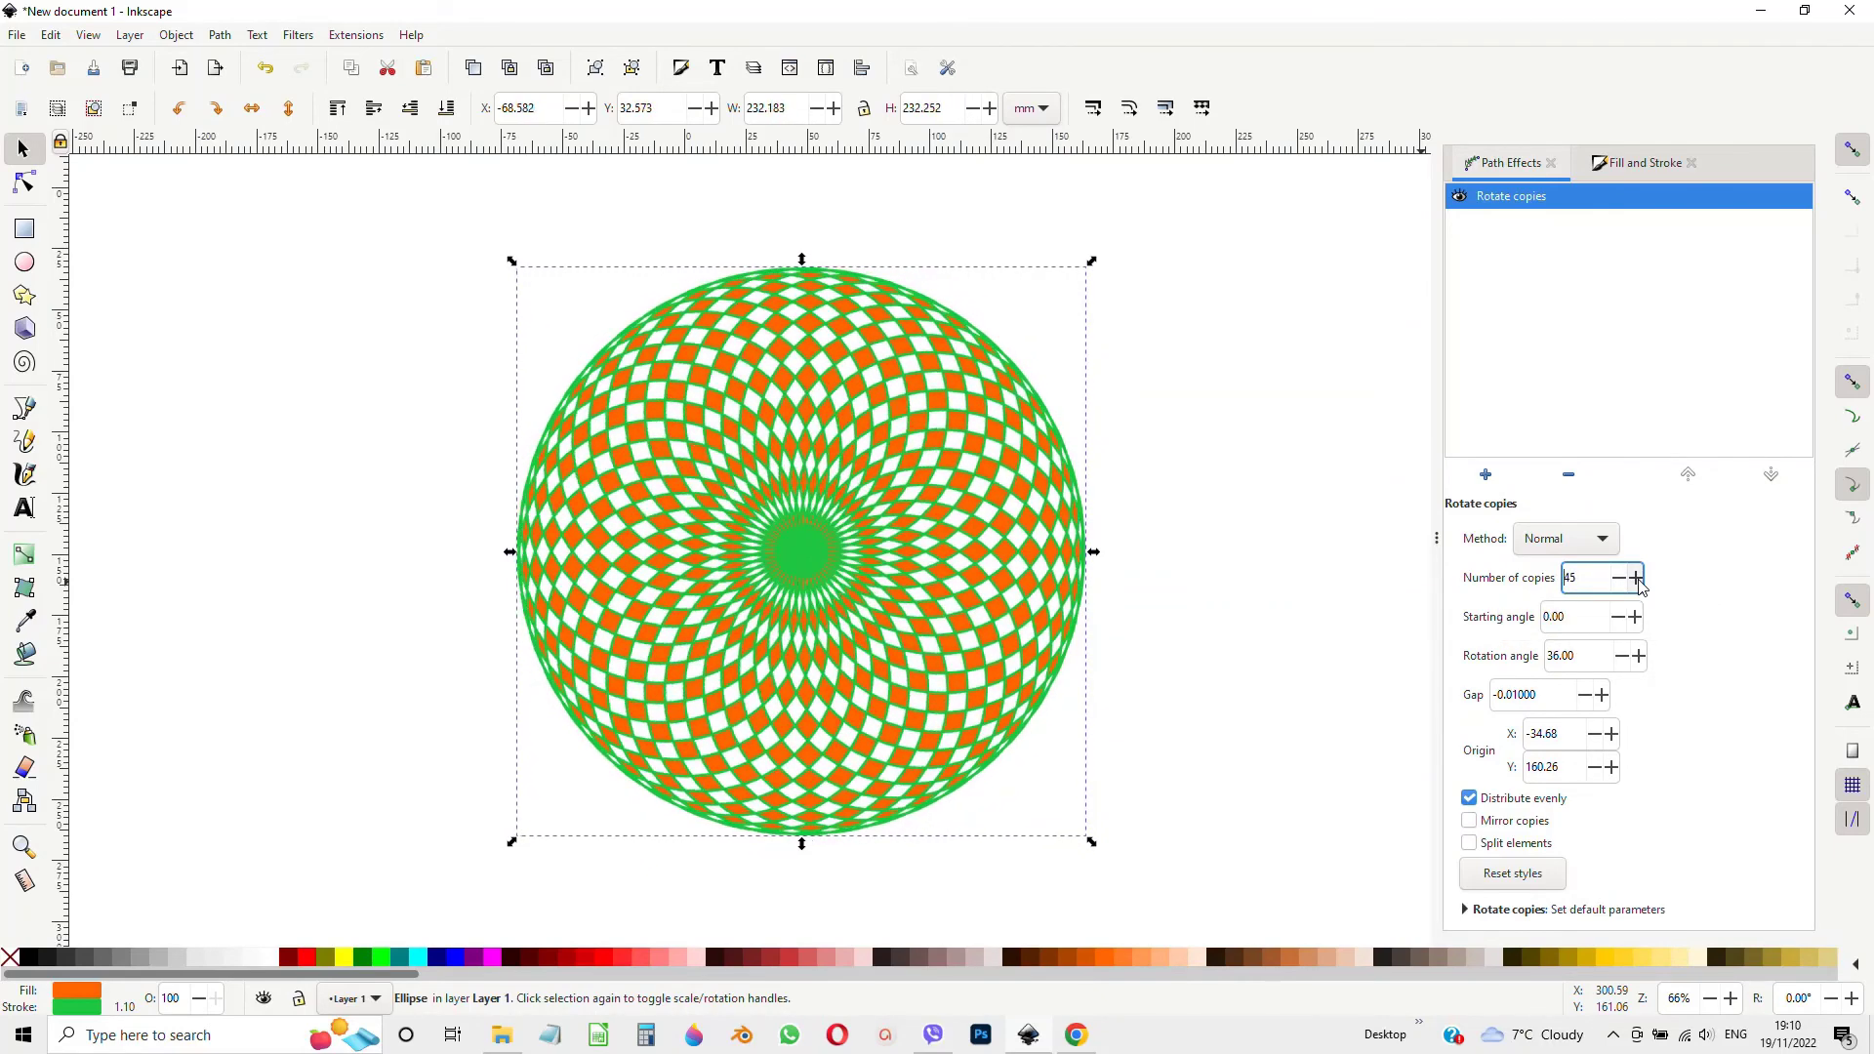
pyautogui.click(1640, 164)
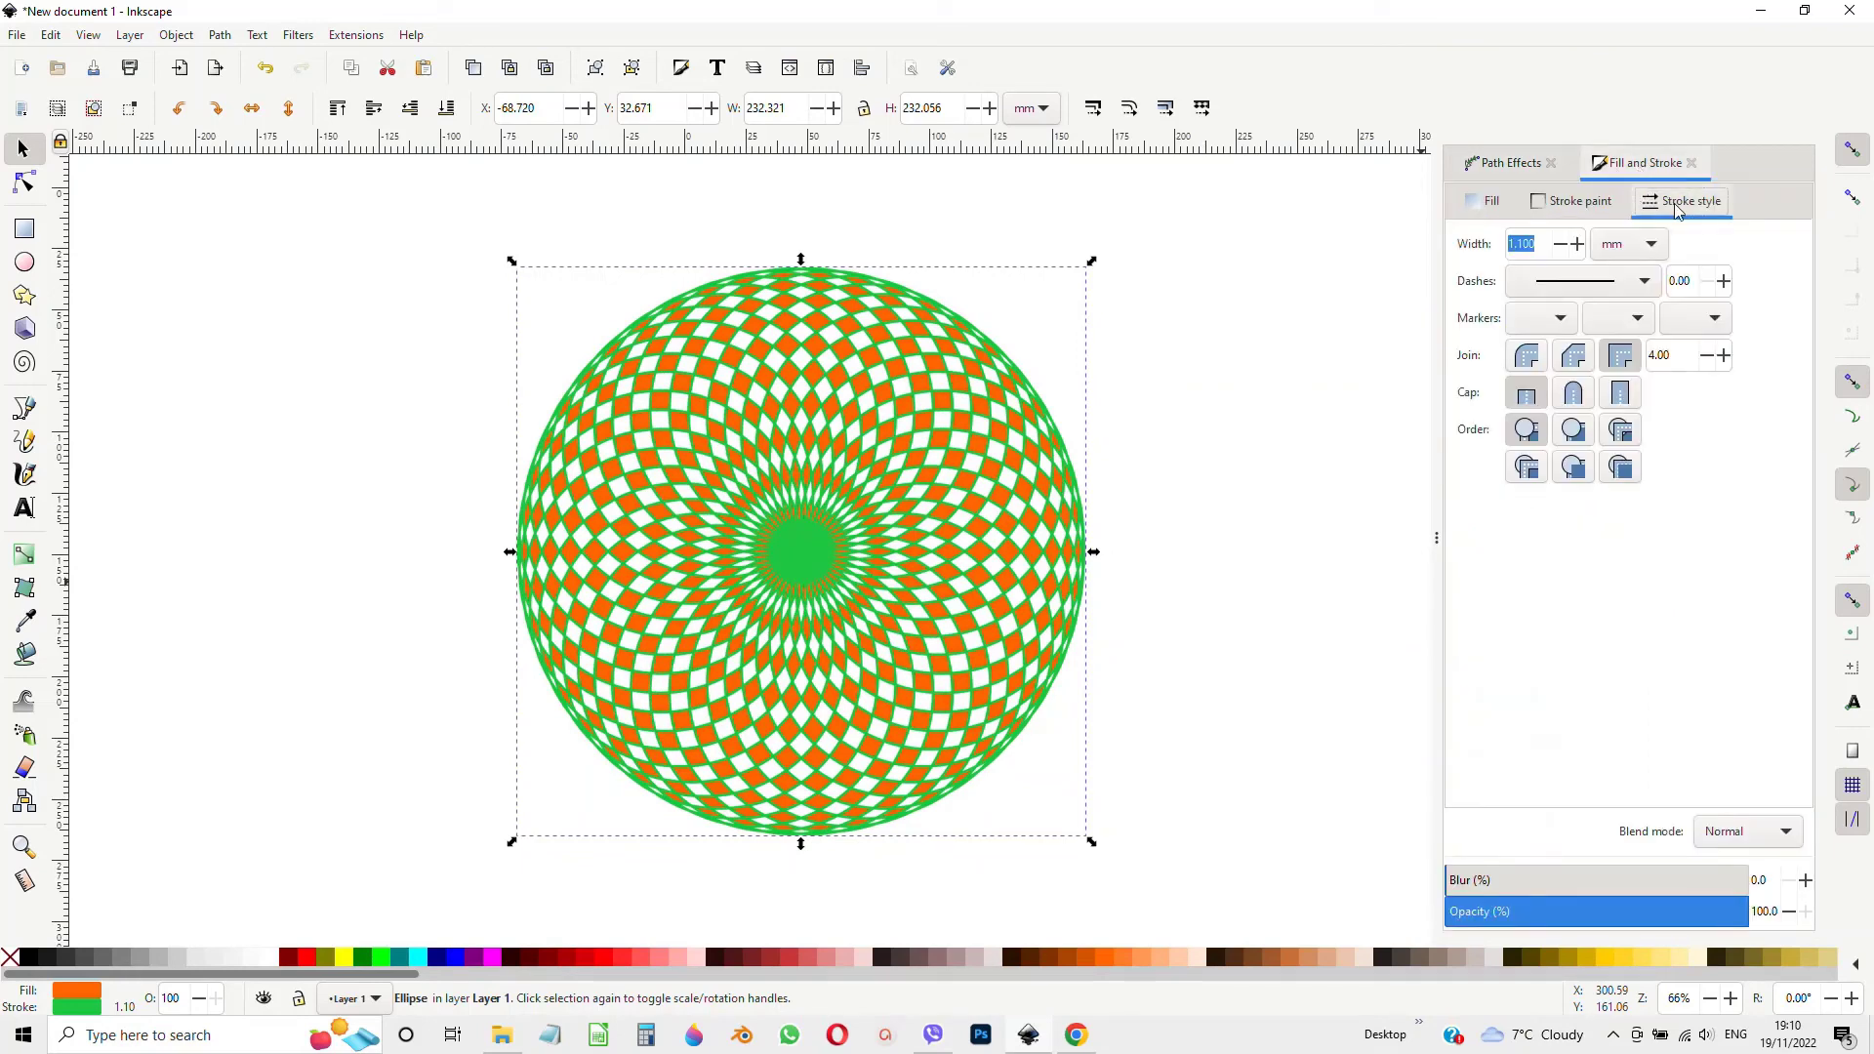
# Reduce the outline width from 1.1 mm to 0.300 mm.
pyautogui.click(1561, 245)
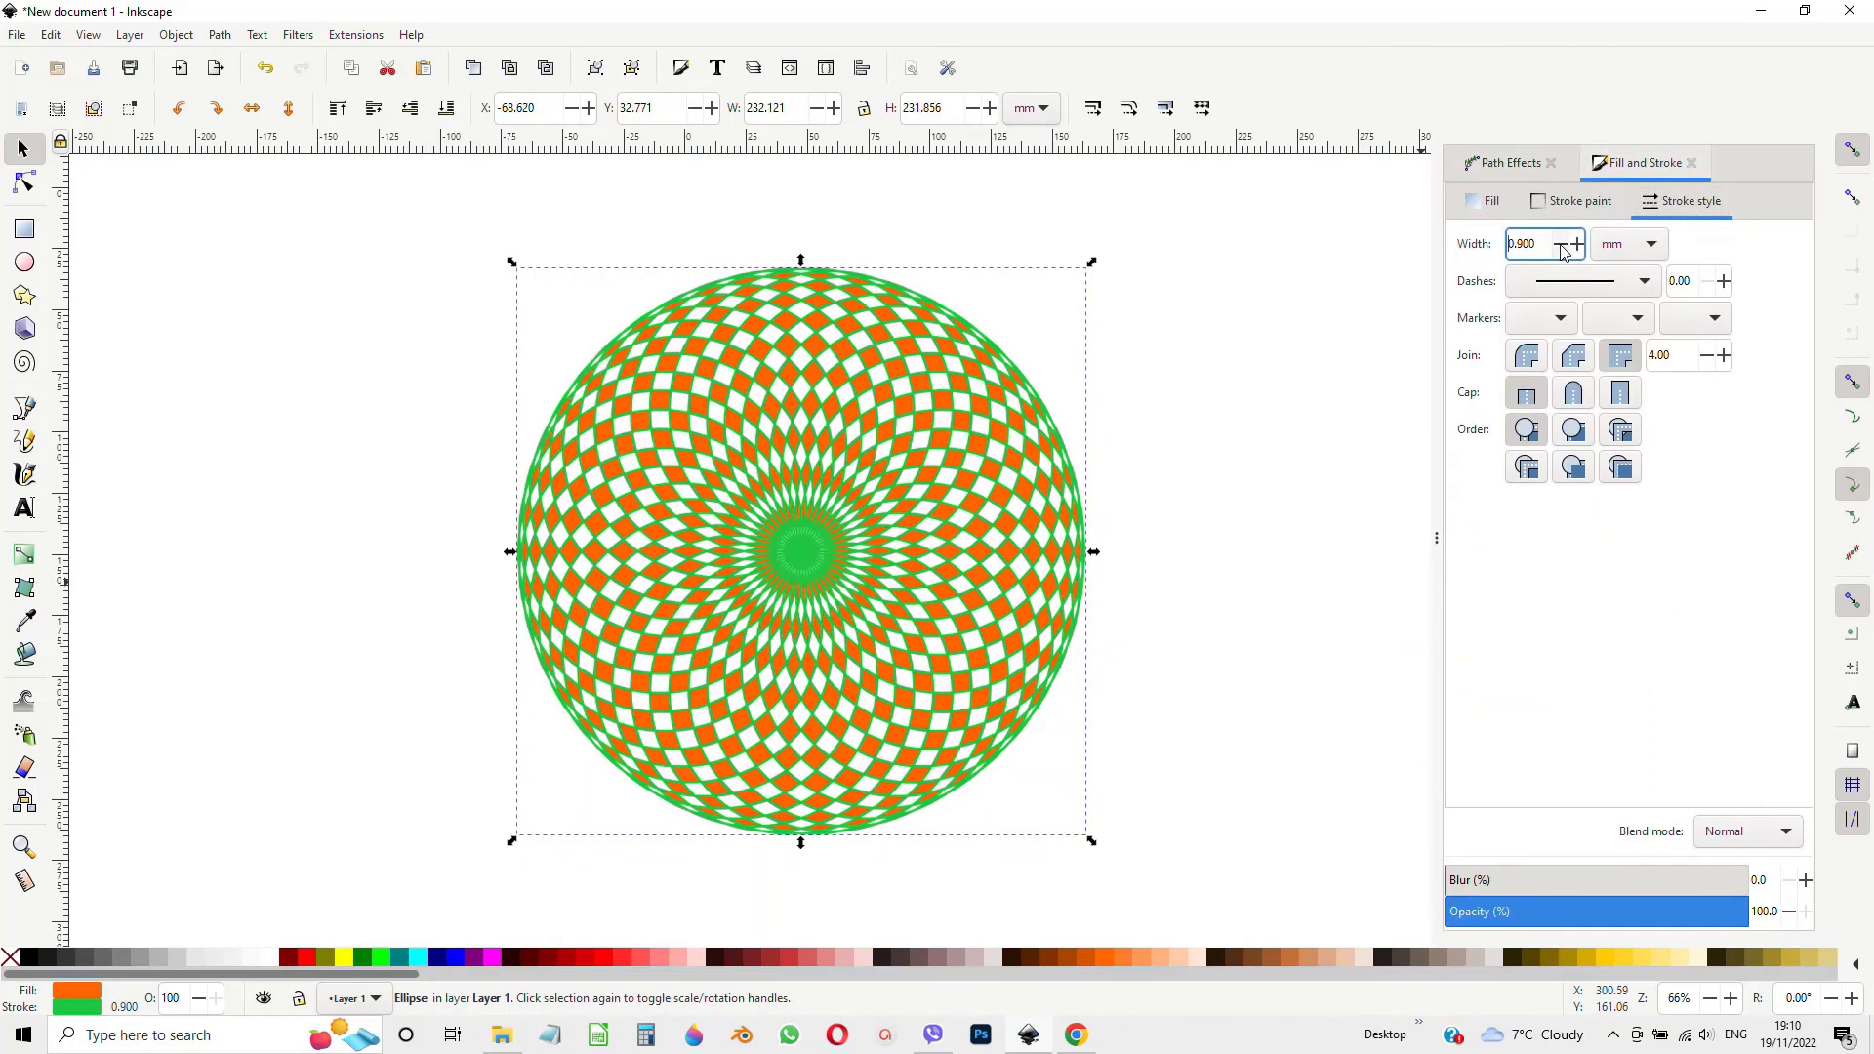
pyautogui.click(1560, 245)
pyautogui.click(1561, 245)
pyautogui.click(1561, 245)
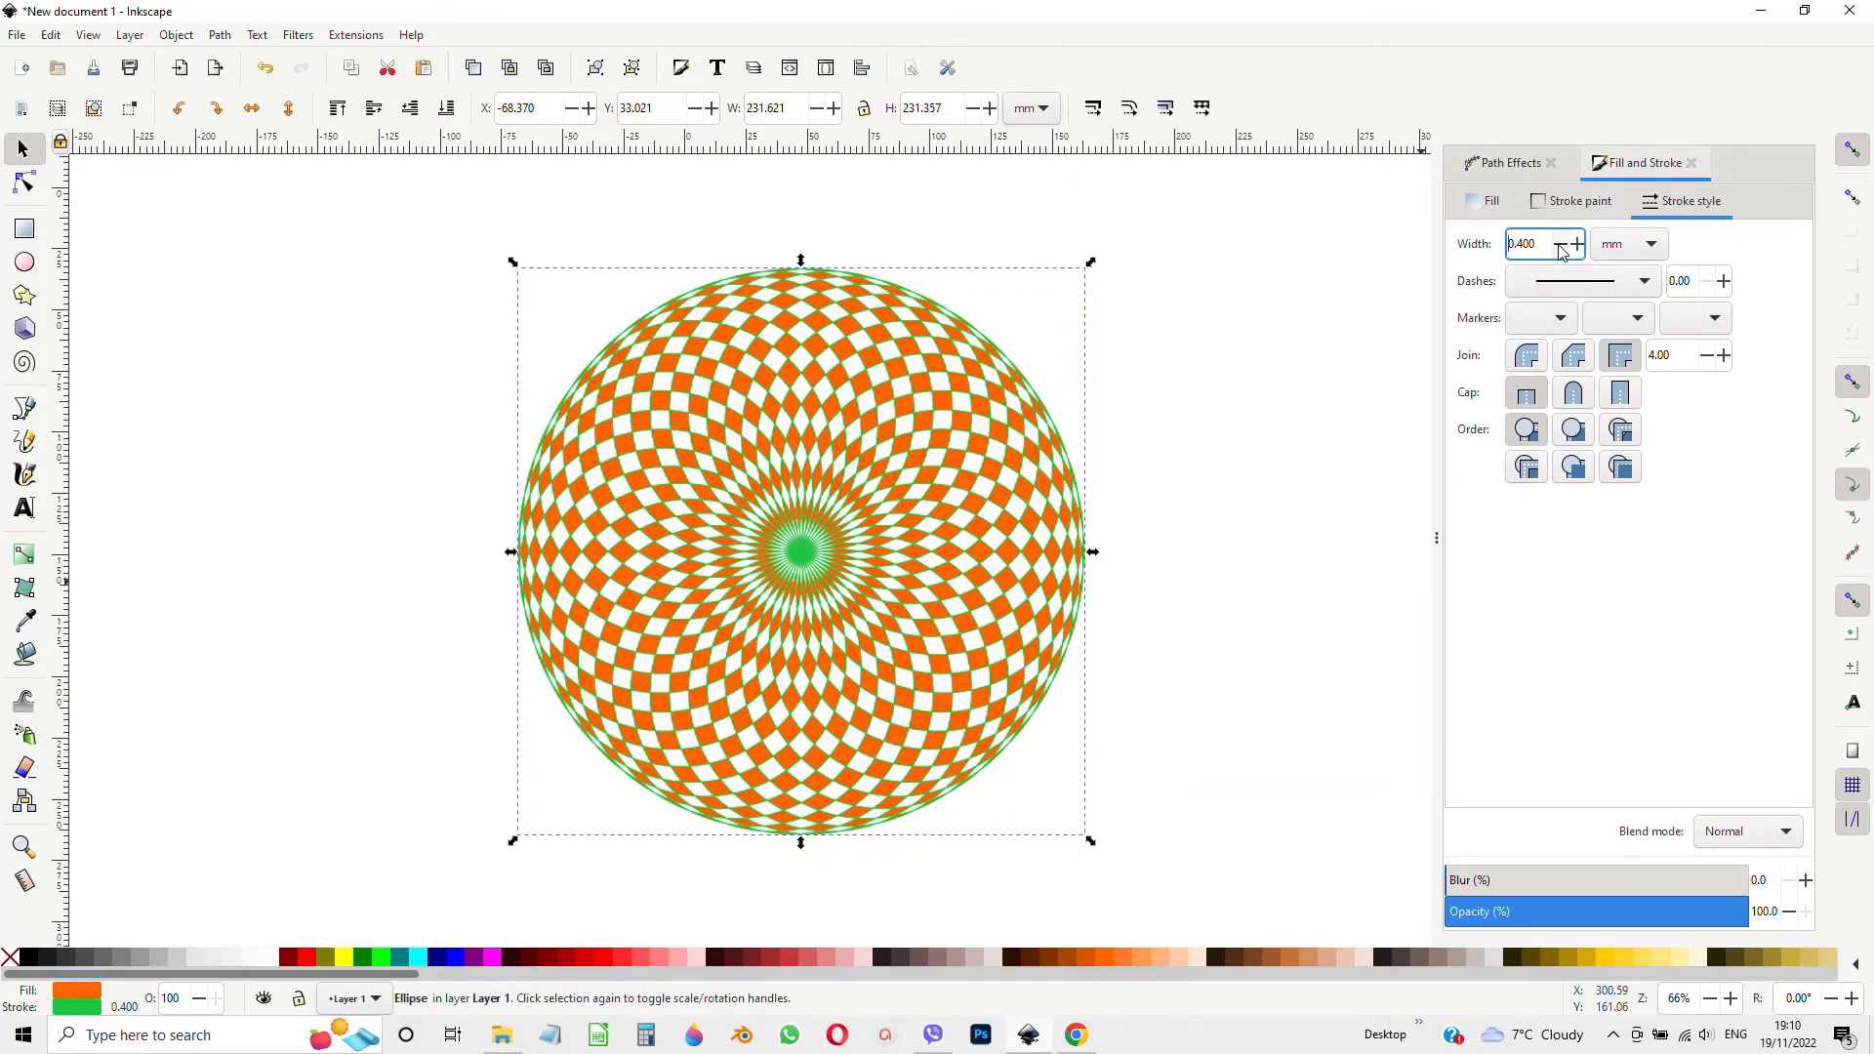
pyautogui.click(1561, 245)
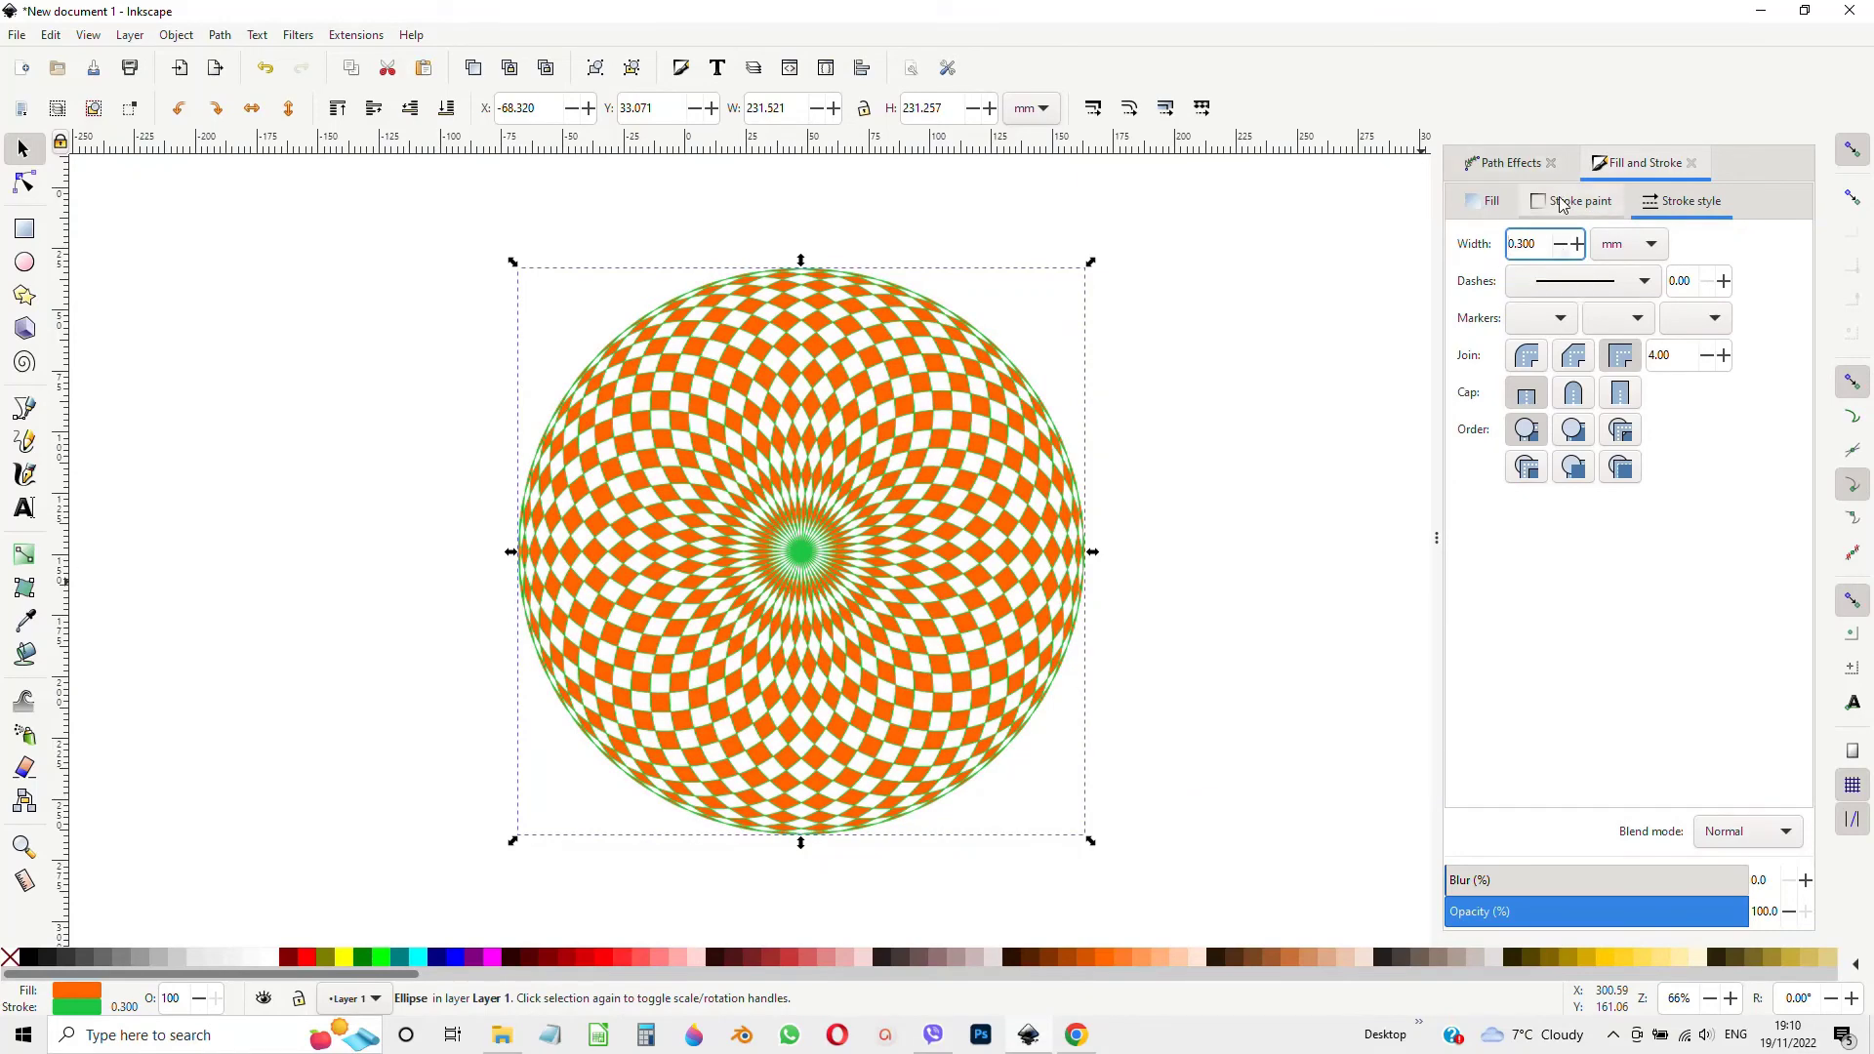
pyautogui.click(1563, 202)
# Shift the outline hue on the colour wheel to teal (1ec595), then reselect the mandala.
pyautogui.moveTo(1529, 420)
pyautogui.mouseDown()
pyautogui.moveTo(1488, 567)
pyautogui.moveTo(1521, 645)
pyautogui.mouseUp()
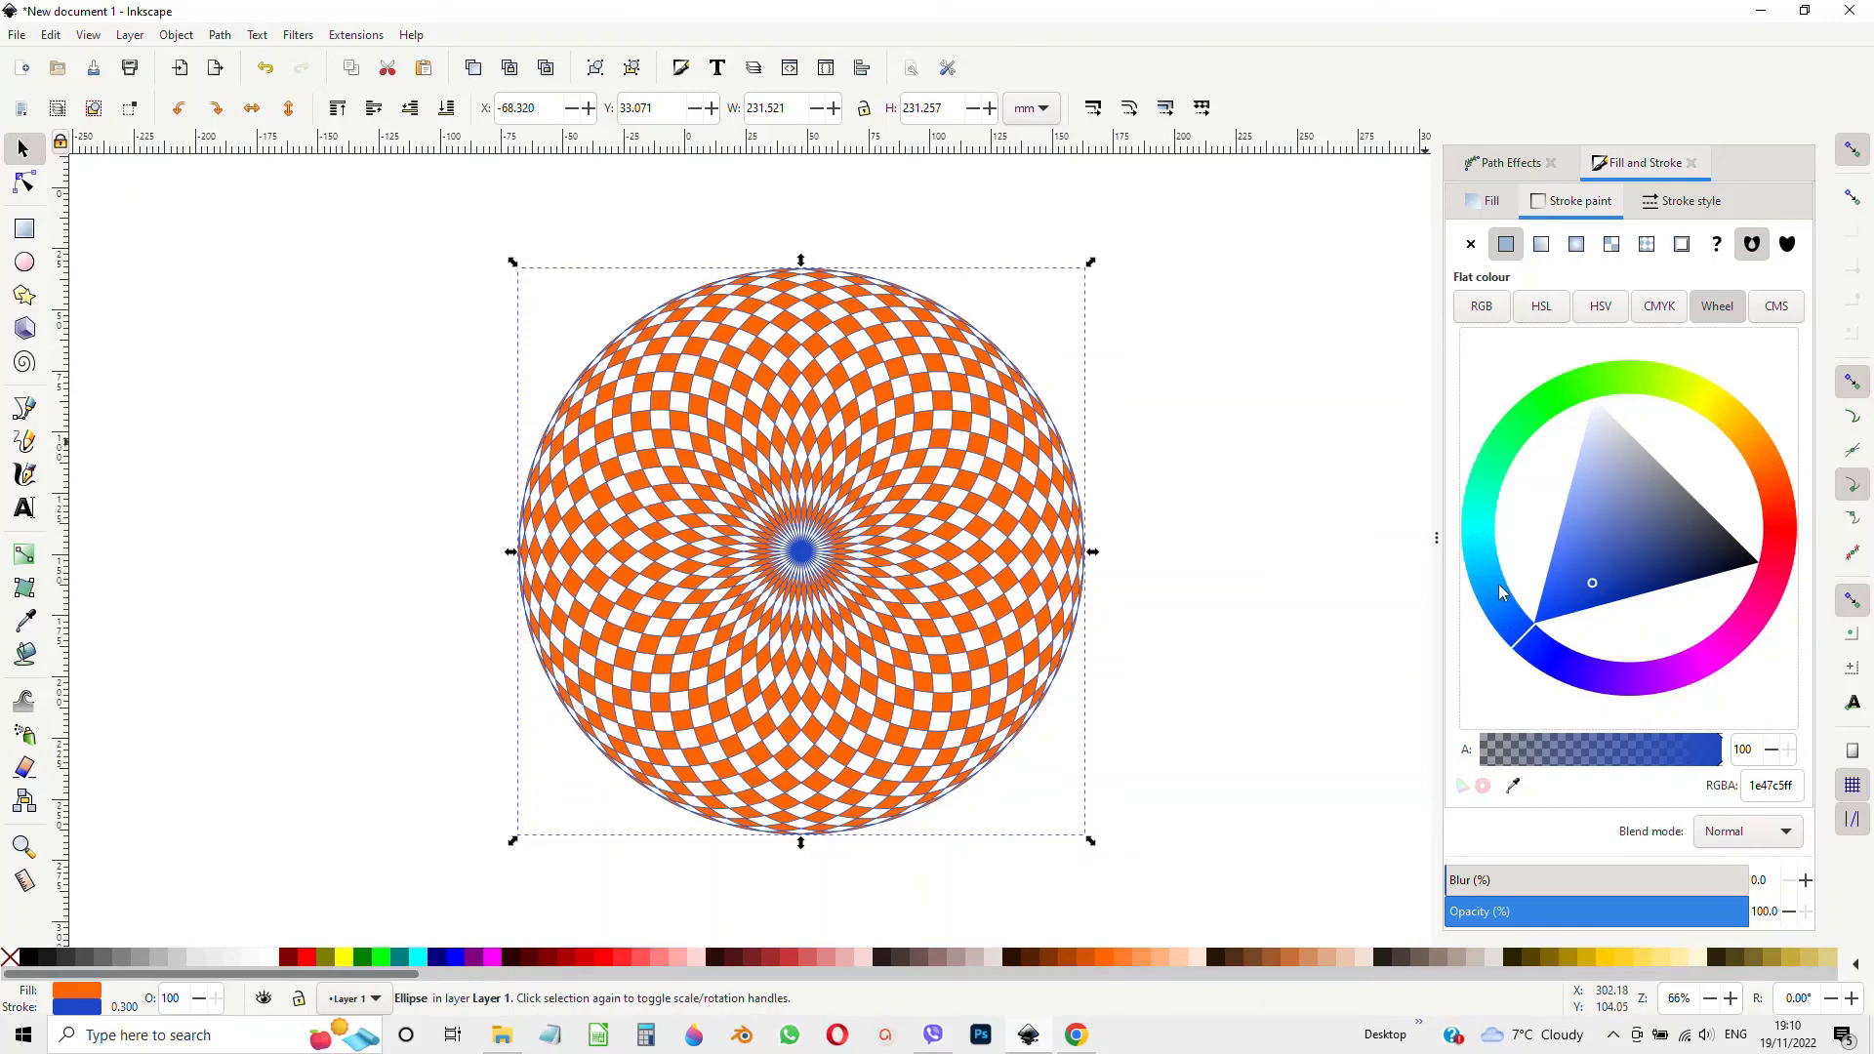
pyautogui.moveTo(1525, 649); pyautogui.dragTo(1488, 492)
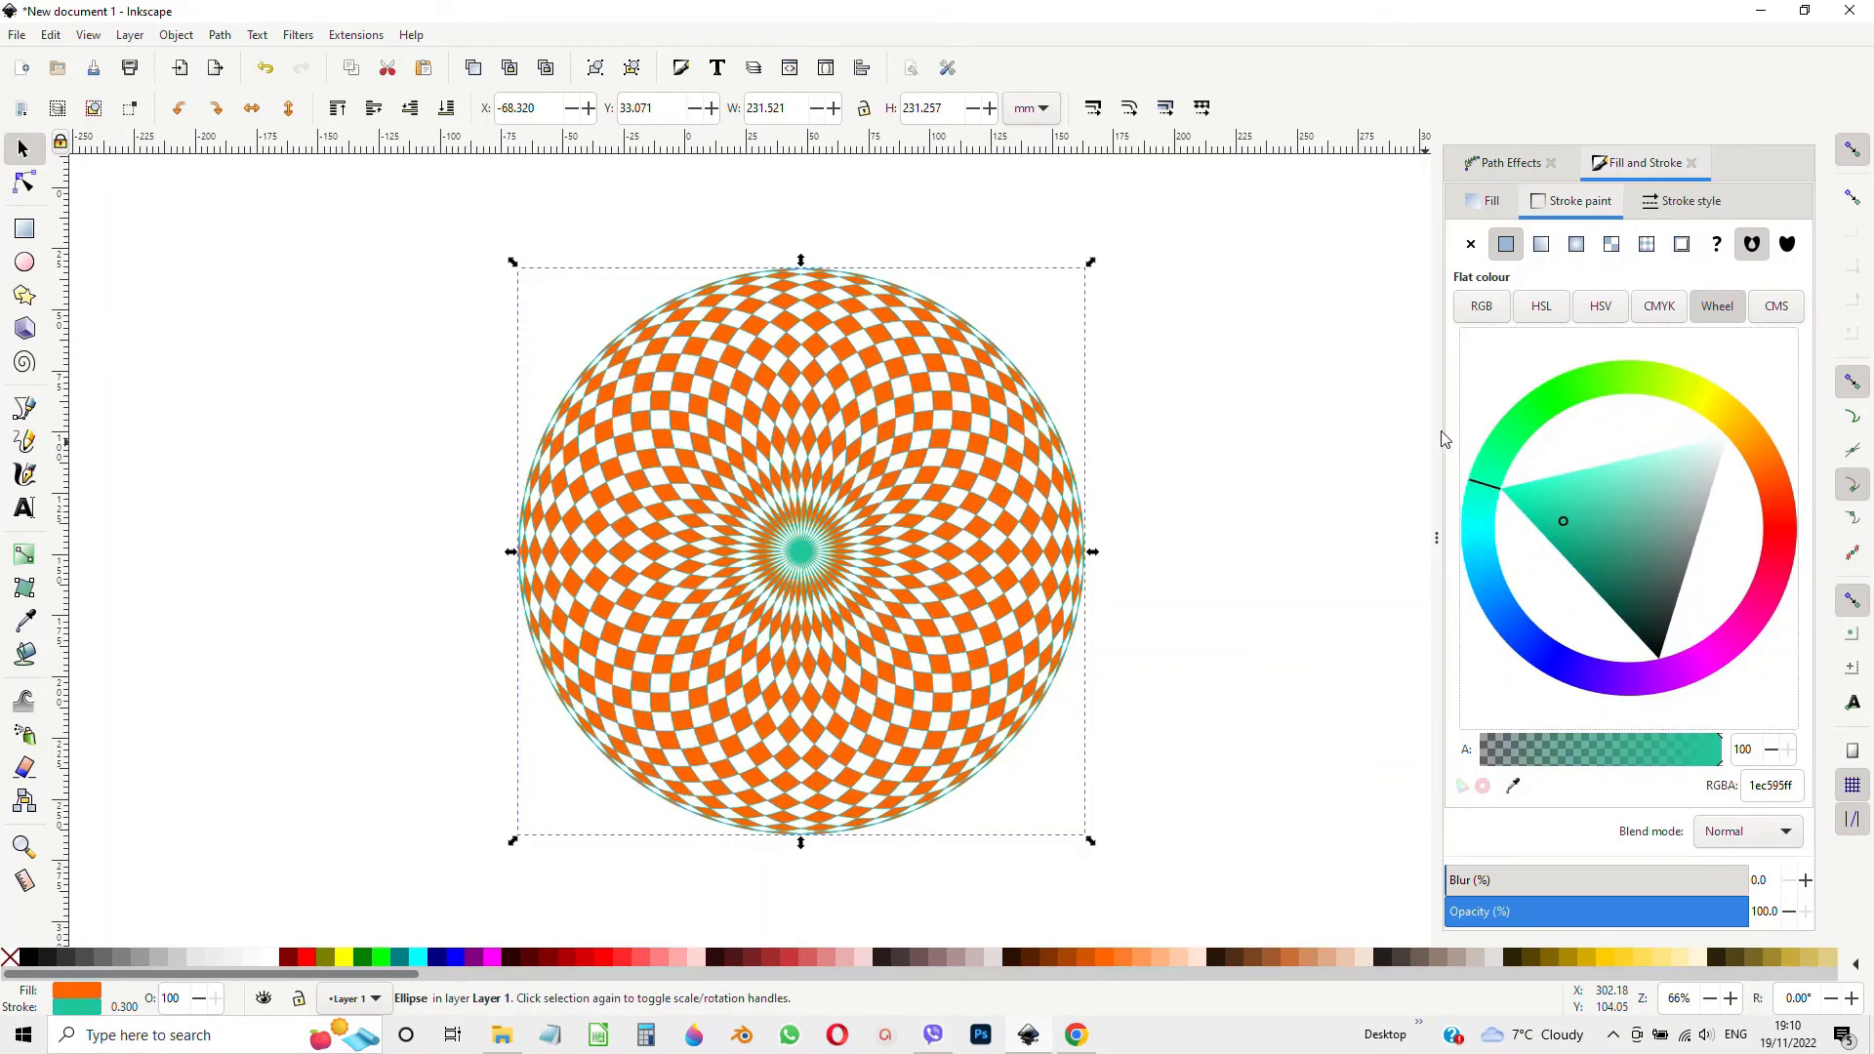
pyautogui.click(1268, 274)
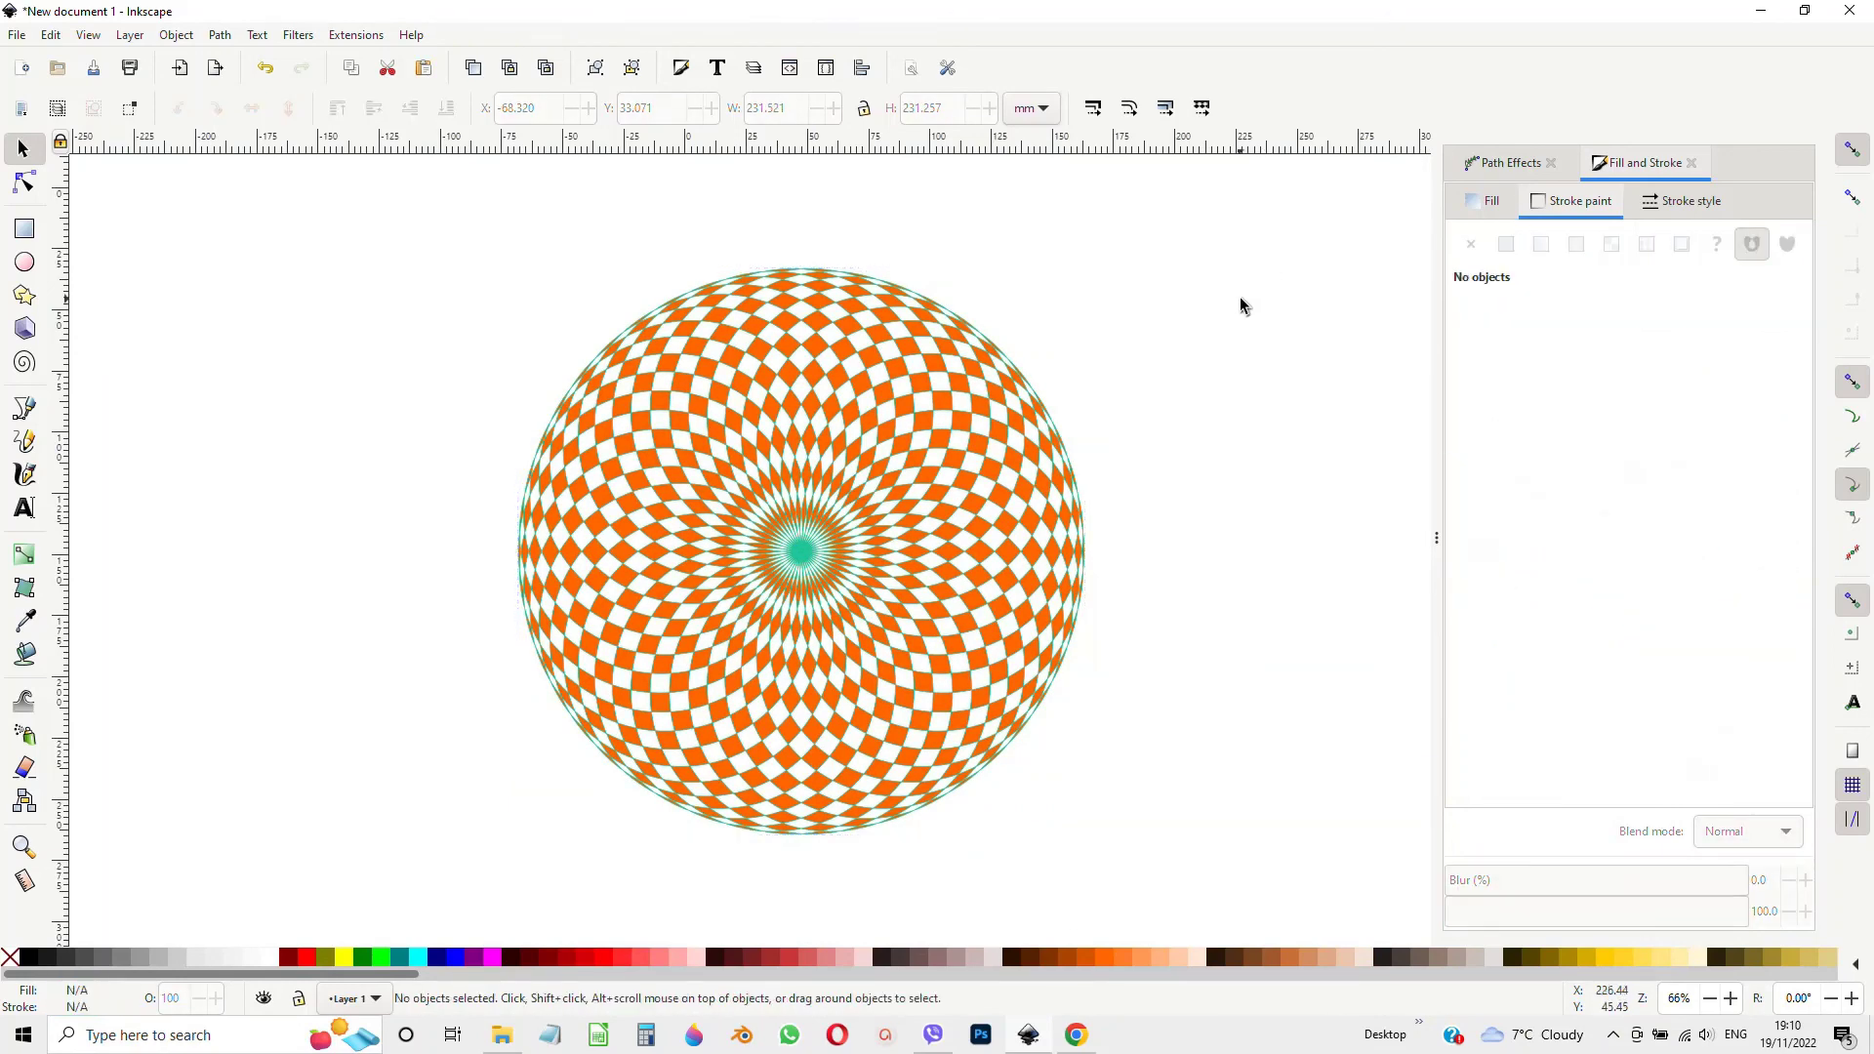
pyautogui.moveTo(393, 234)
pyautogui.mouseDown()
pyautogui.moveTo(1168, 840)
pyautogui.moveTo(1198, 885)
pyautogui.mouseUp()
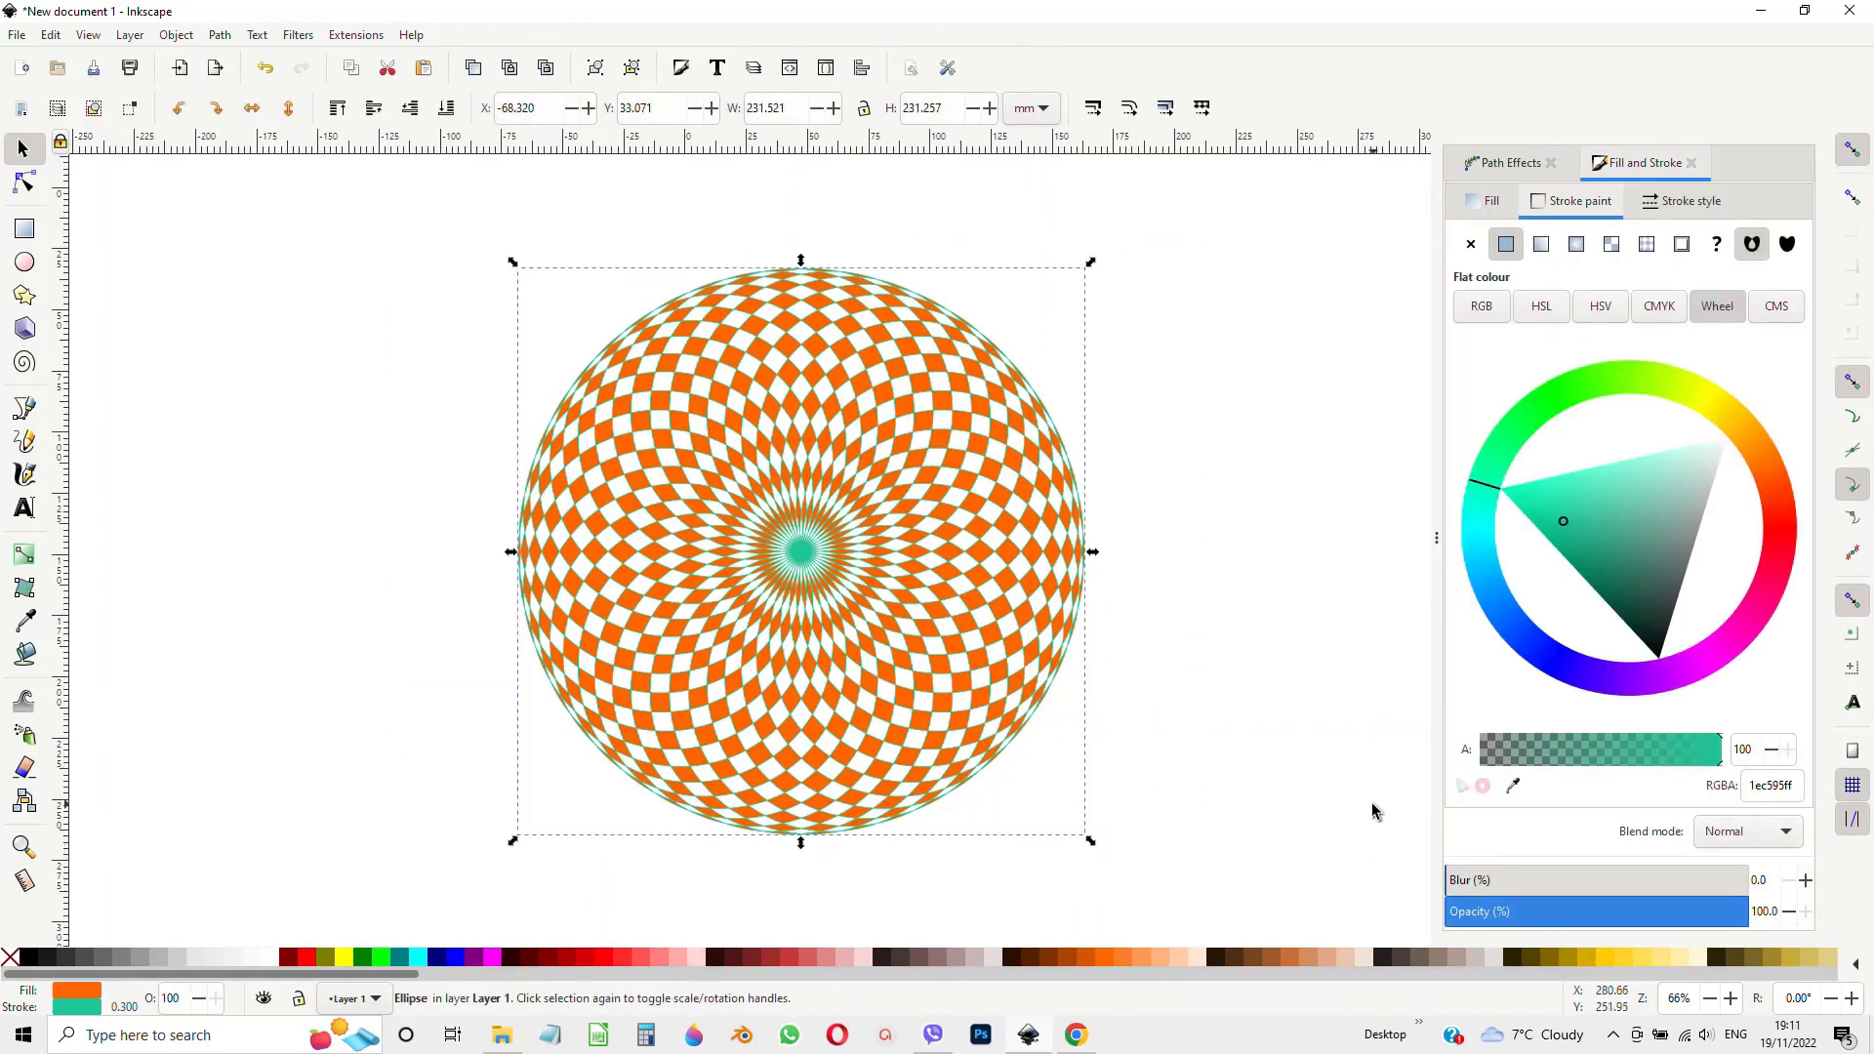